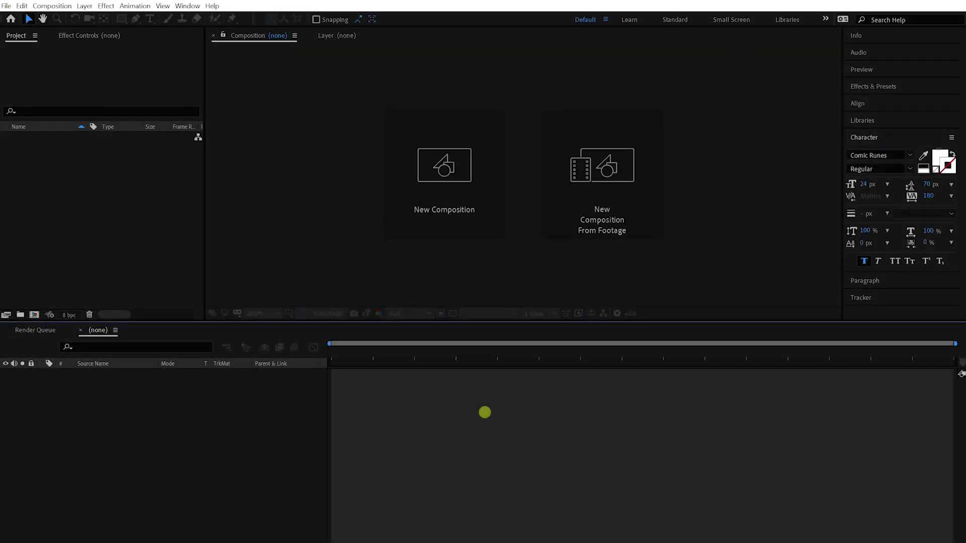
# - Create the 'wave' composition and add a full-frame white rectangle
pyautogui.hotkey('ctrl', 'n')
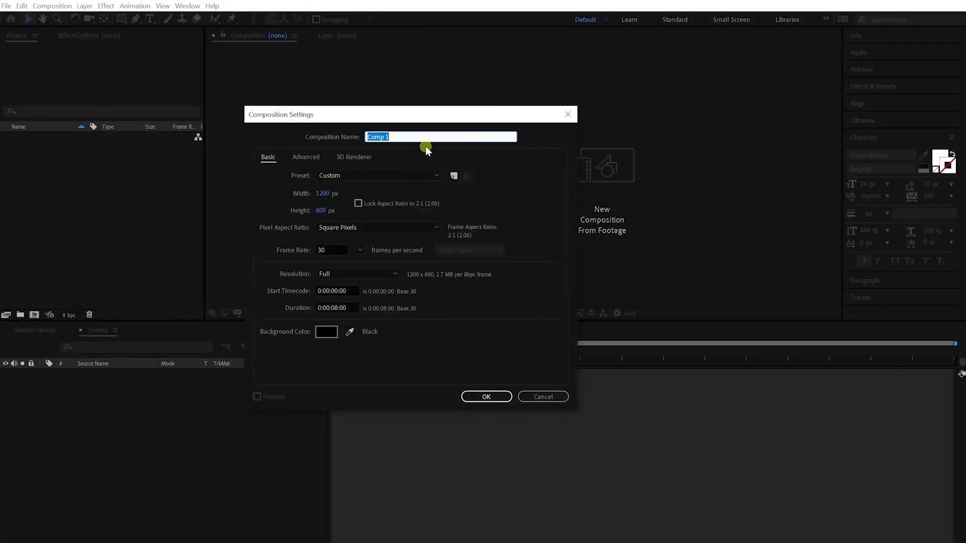
pyautogui.press('Return')
pyautogui.click(168, 265)
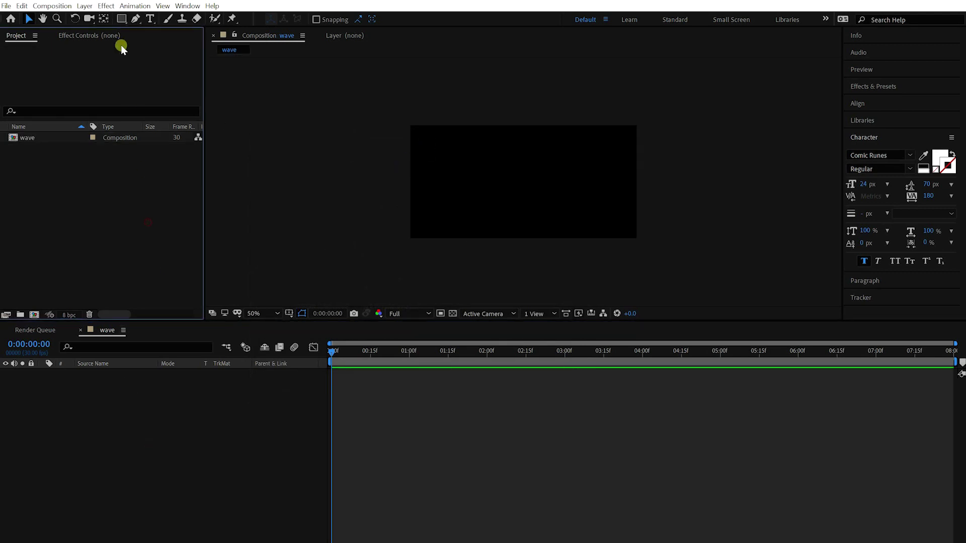
pyautogui.click(123, 22)
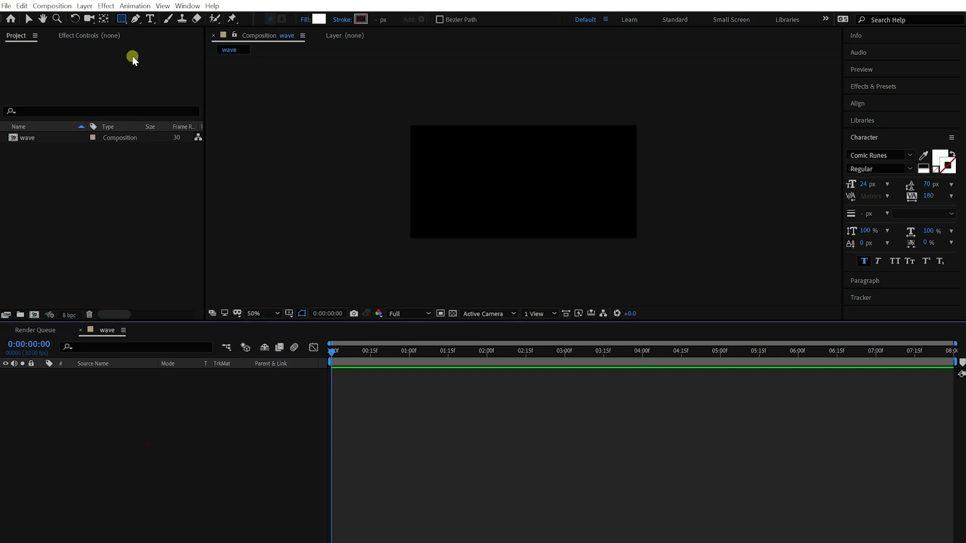
pyautogui.doubleClick(123, 19)
pyautogui.click(92, 413)
pyautogui.press('v')
# - Name the rectangle layer 'wave' and move it up in the frame
pyautogui.click(109, 376)
pyautogui.press('Return')
pyautogui.press('Return')
pyautogui.moveTo(528, 198)
pyautogui.mouseDown()
pyautogui.moveTo(548, 179)
pyautogui.moveTo(556, 142)
pyautogui.moveTo(495, 188)
pyautogui.mouseUp()
pyautogui.click(112, 373)
# - Duplicate it as 'wave_mask' in Silhouette Alpha mode, raised to leave a thin strip
pyautogui.hotkey('ctrl', 'd')
pyautogui.press('Return')
pyautogui.write('wave_mask')
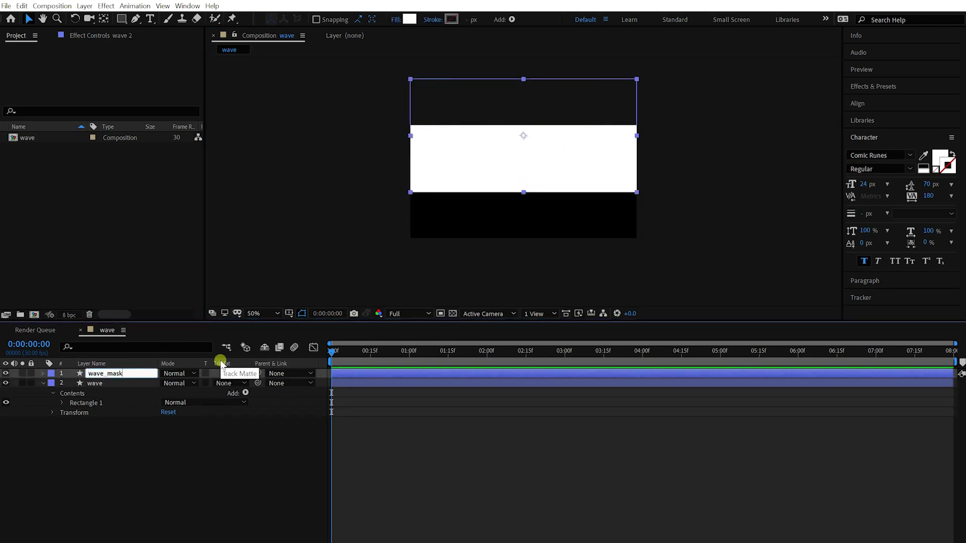
pyautogui.press('Return')
pyautogui.click(175, 373)
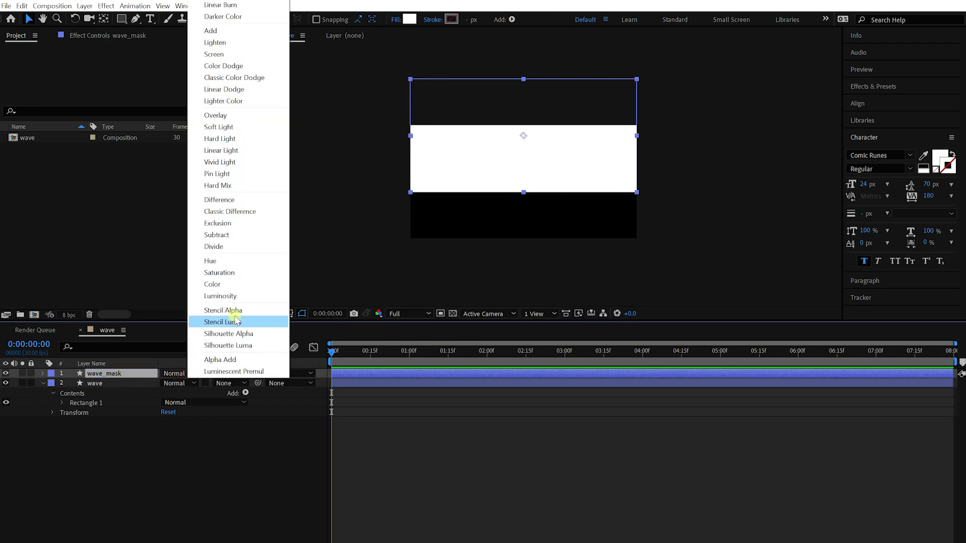
pyautogui.click(233, 332)
pyautogui.moveTo(513, 194)
pyautogui.mouseDown()
pyautogui.moveTo(515, 99)
pyautogui.moveTo(459, 118)
pyautogui.mouseUp()
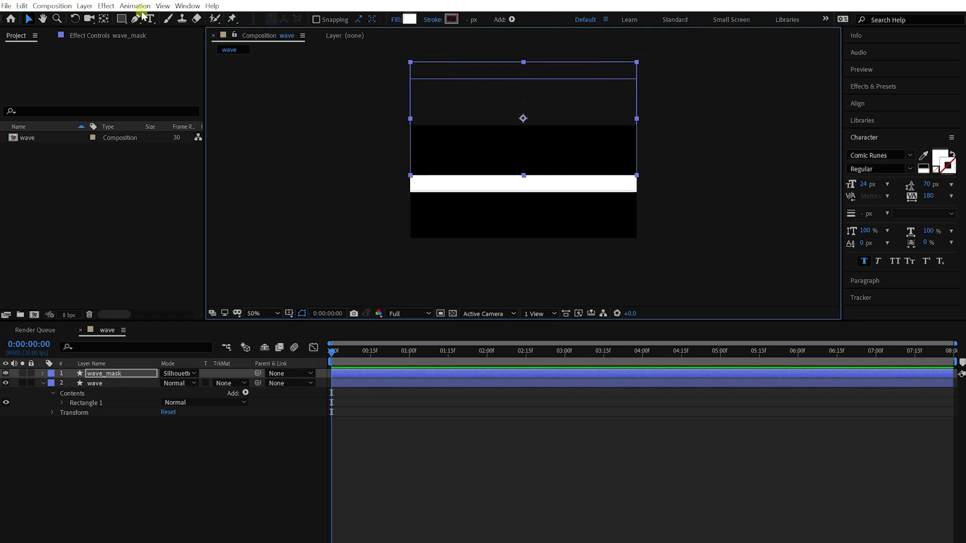
# - Add Directional Blur to wave_mask with a Blur Length of 150
pyautogui.click(106, 6)
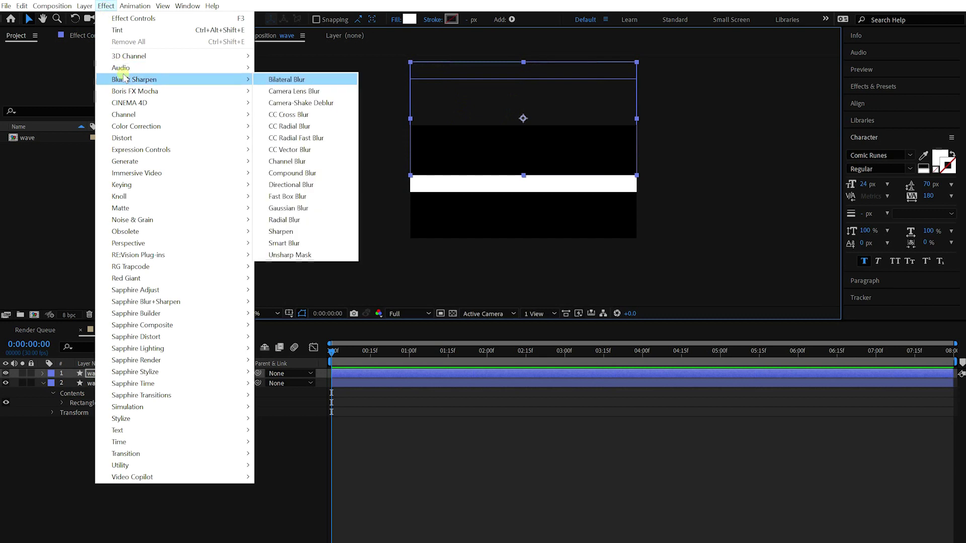
pyautogui.click(291, 184)
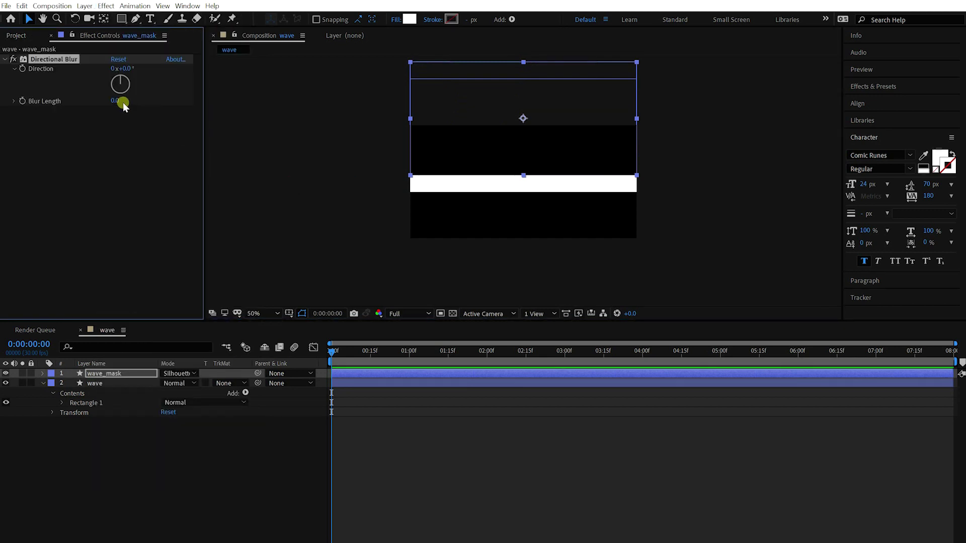
pyautogui.moveTo(116, 101); pyautogui.dragTo(690, 141)
pyautogui.press('Return')
pyautogui.moveTo(475, 83)
pyautogui.mouseDown()
pyautogui.moveTo(537, 70)
pyautogui.moveTo(581, 81)
pyautogui.moveTo(605, 67)
pyautogui.mouseUp()
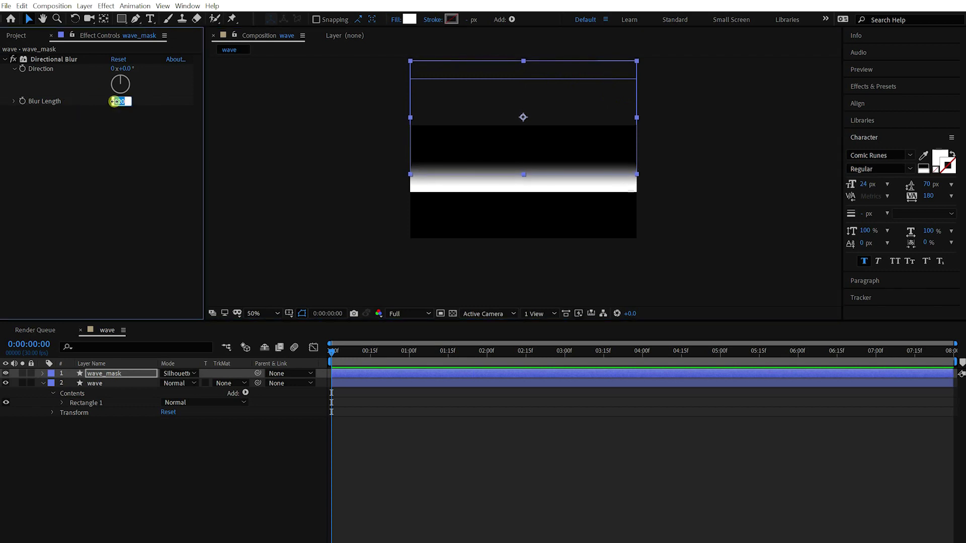
pyautogui.moveTo(115, 100); pyautogui.dragTo(116, 100)
pyautogui.click(491, 436)
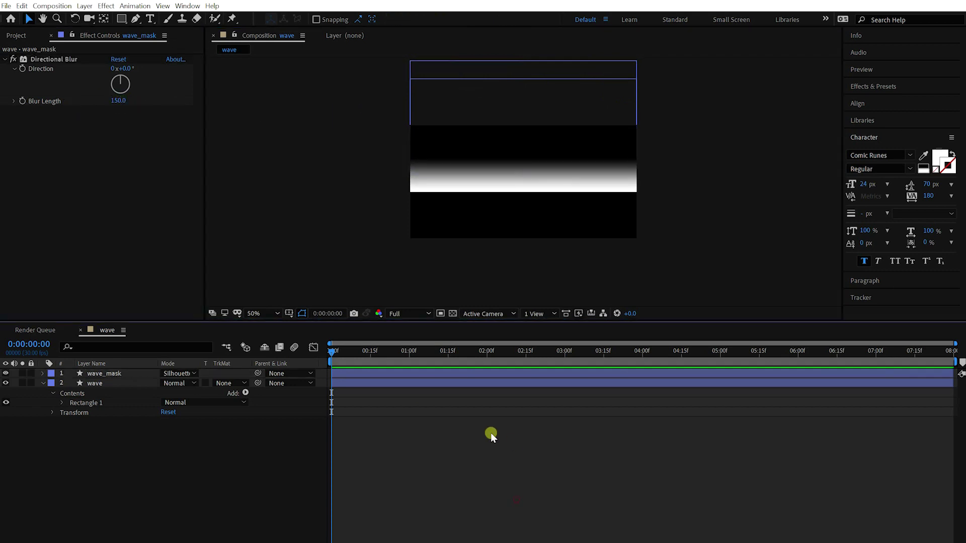
pyautogui.click(23, 36)
# - Nest the 'wave' comp in a new composition named 'main'
pyautogui.moveTo(26, 137); pyautogui.dragTo(34, 314)
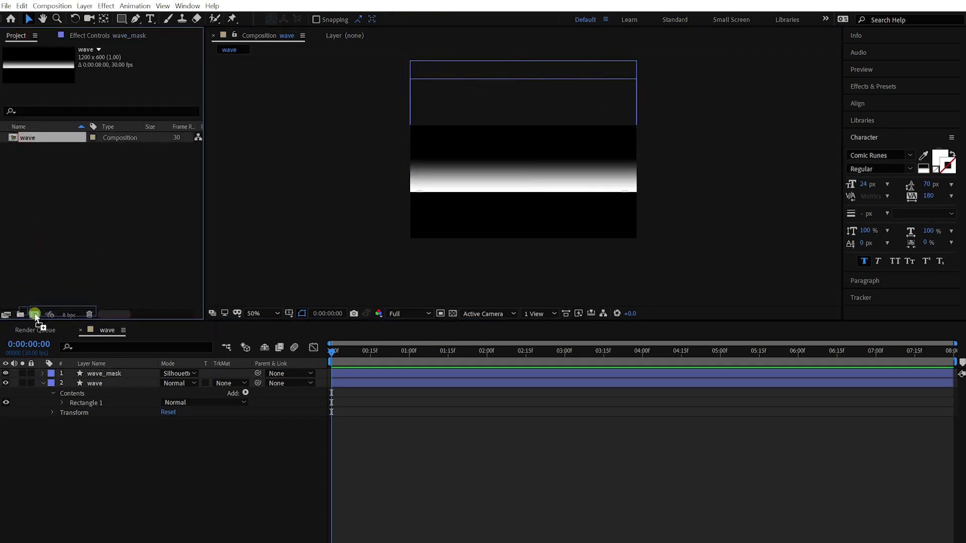
pyautogui.click(34, 149)
pyautogui.press('Return')
pyautogui.write('main')
pyautogui.press('Return')
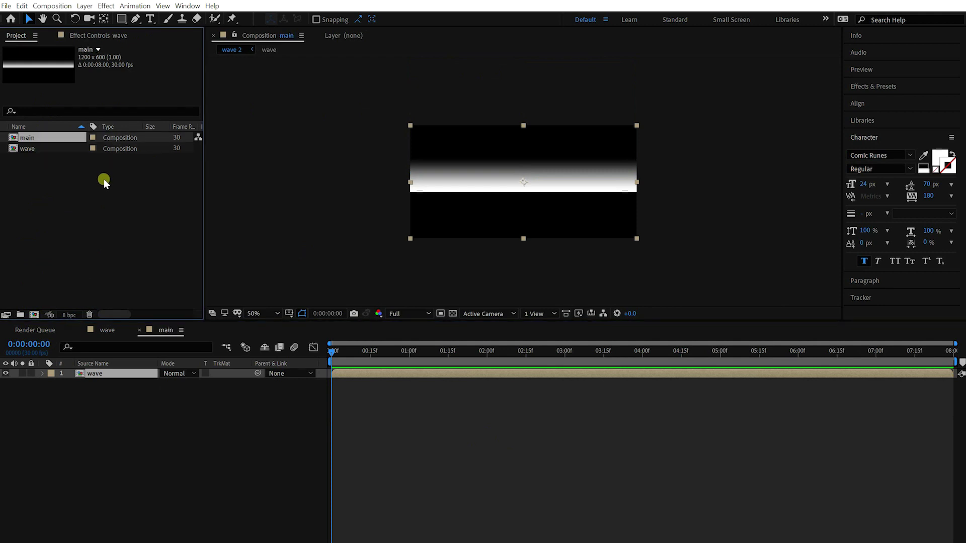
# - Apply Polar Coordinates (Rect to Polar, 100%) to the wave layer
pyautogui.click(120, 7)
pyautogui.click(34, 434)
pyautogui.click(94, 372)
pyautogui.click(104, 6)
pyautogui.moveTo(122, 137)
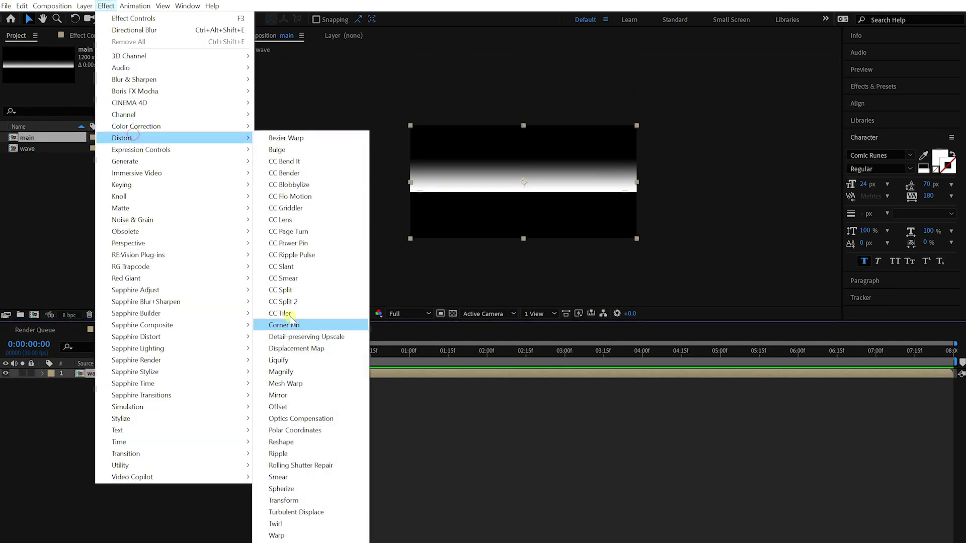
pyautogui.click(298, 430)
pyautogui.click(121, 77)
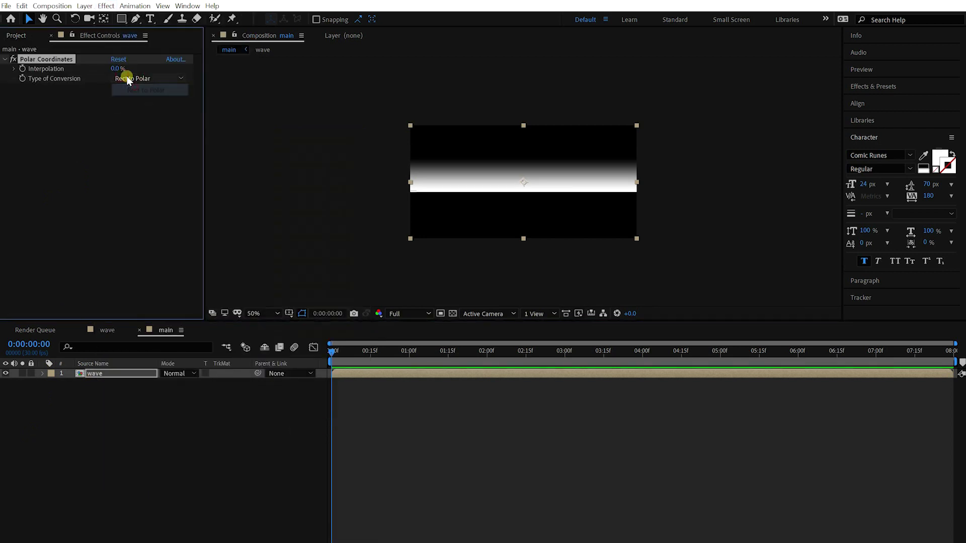
pyautogui.click(461, 413)
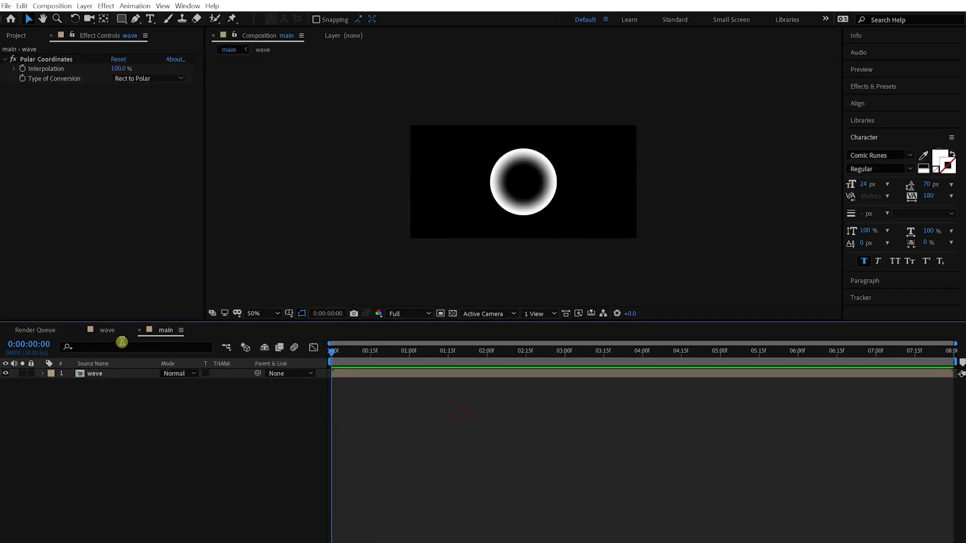
# - Open a second composition viewer and arrange both viewers side by side
pyautogui.click(301, 35)
pyautogui.click(309, 45)
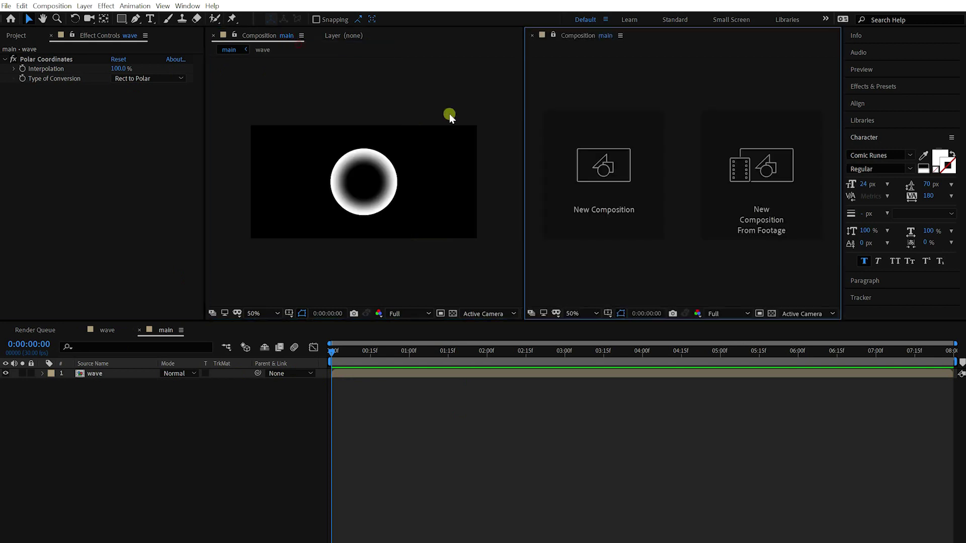
pyautogui.moveTo(523, 154); pyautogui.dragTo(691, 173)
pyautogui.click(433, 440)
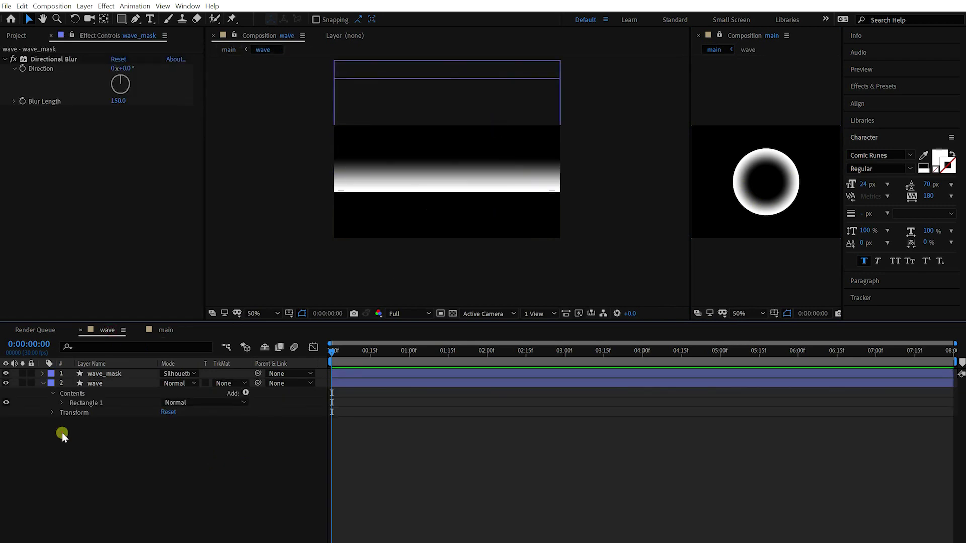
# - Add an adjustment layer with Wave Warp and a custom Wave Width
pyautogui.rightClick(162, 439)
pyautogui.moveTo(224, 446)
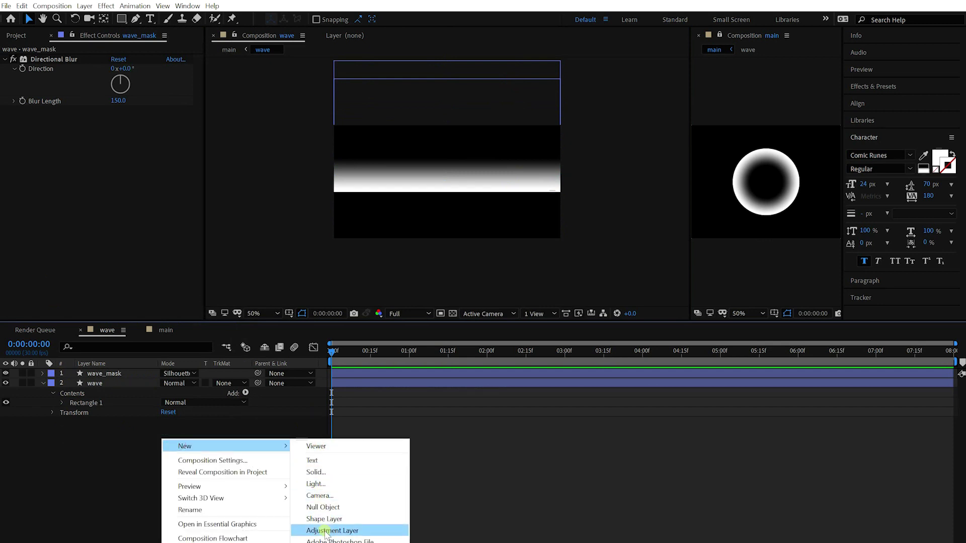
pyautogui.click(332, 531)
pyautogui.click(107, 6)
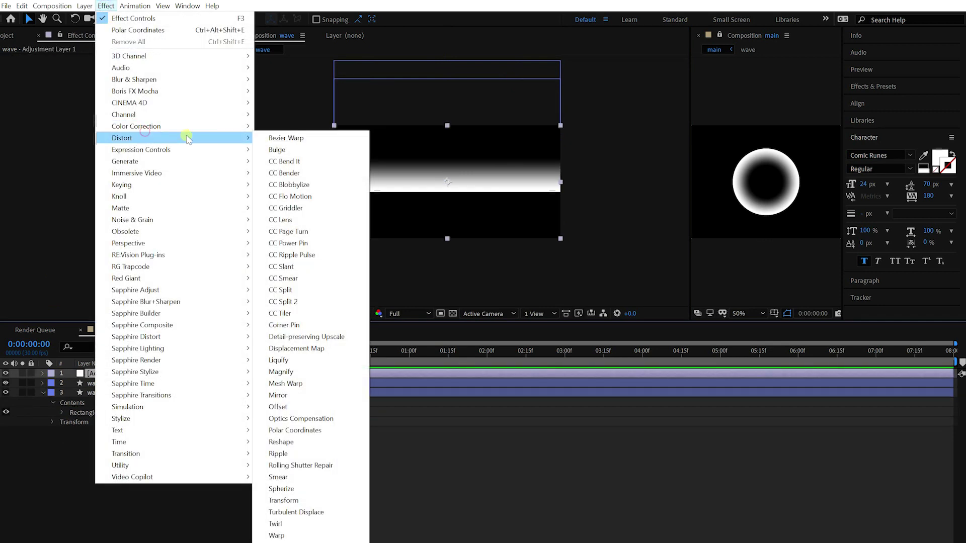
pyautogui.moveTo(122, 138)
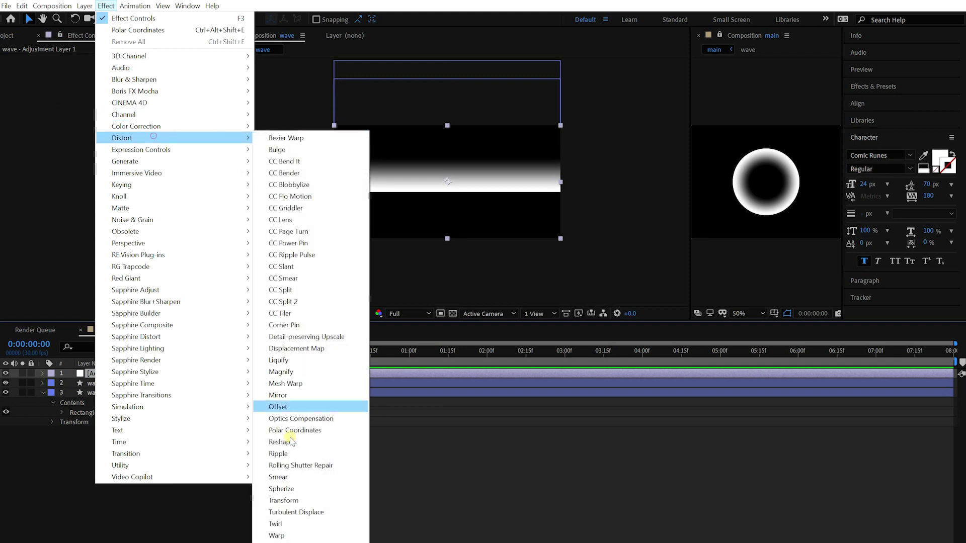
pyautogui.click(287, 538)
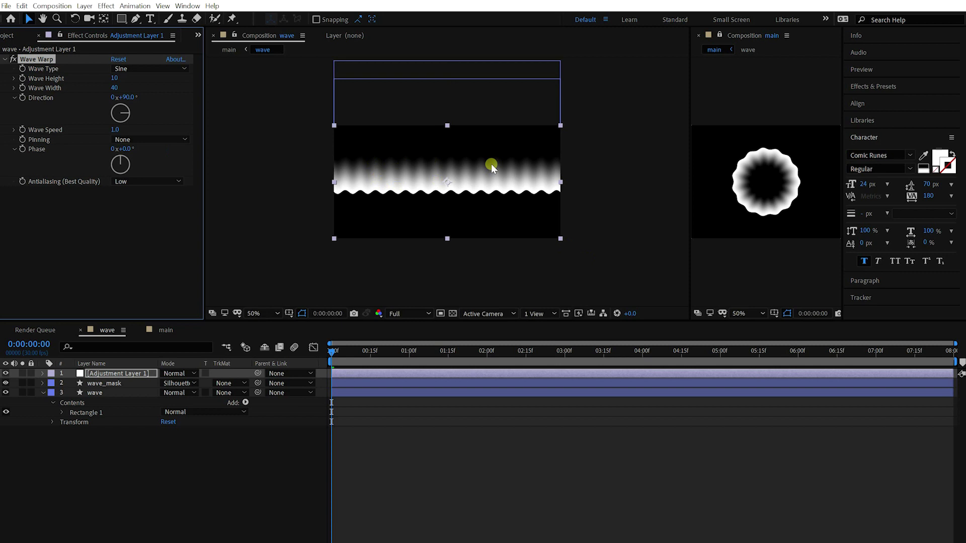
pyautogui.click(114, 88)
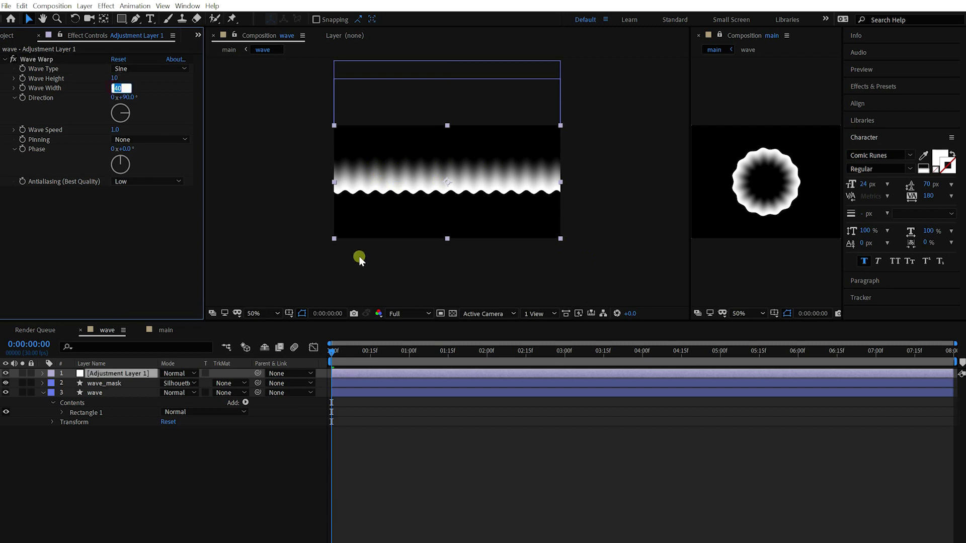
pyautogui.write('57')
pyautogui.press('Return')
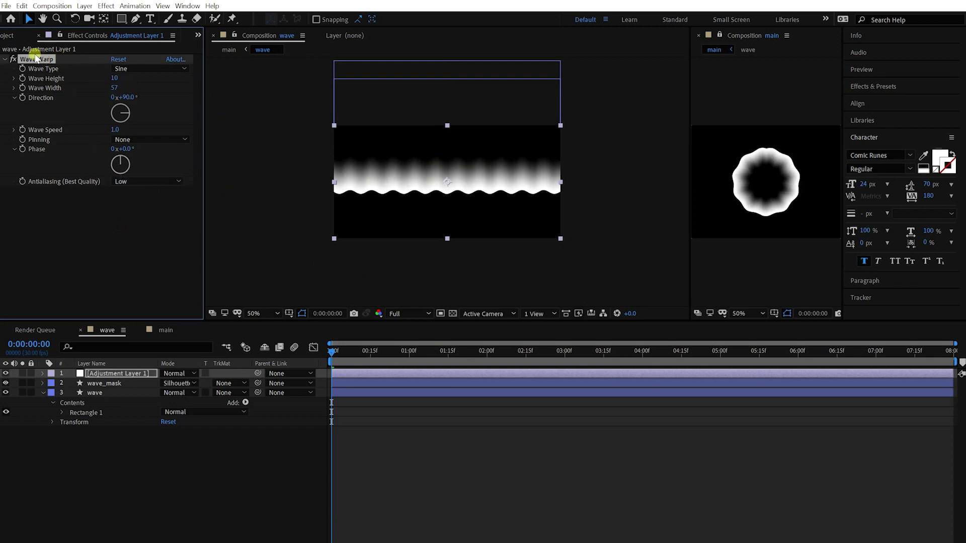
# - Duplicate it as Wave Warp 2 with a different width and height
pyautogui.hotkey('ctrl', 'd')
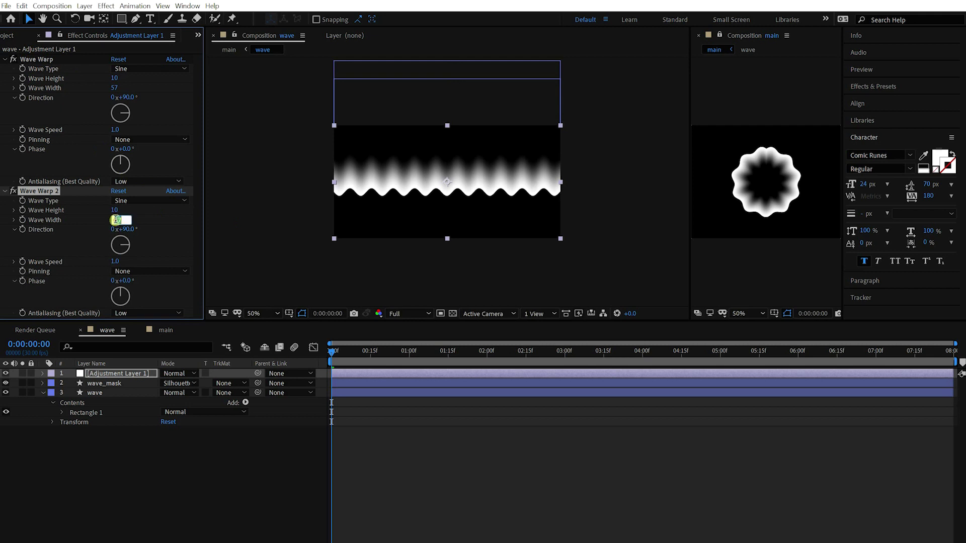
pyautogui.write('37')
pyautogui.press('Return')
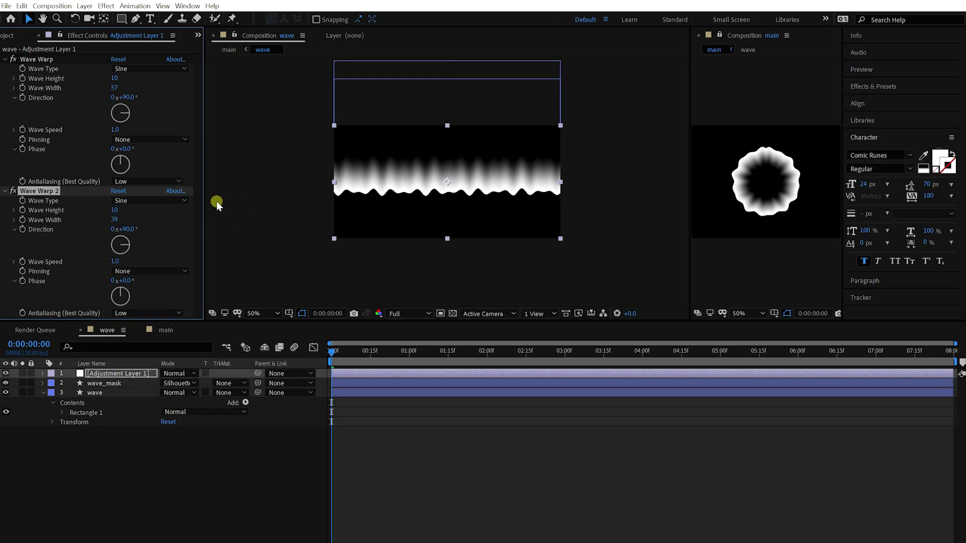
pyautogui.press('Return')
pyautogui.click(112, 210)
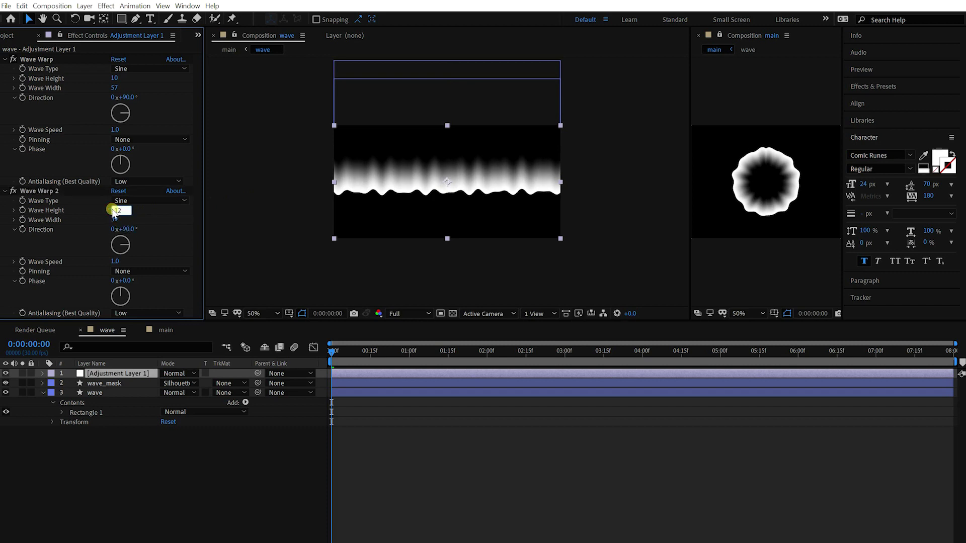
pyautogui.press('Return')
pyautogui.click(111, 210)
pyautogui.press('Return')
# - Add a varied Wave Warp 3, then collapse the three warps' settings
pyautogui.hotkey('ctrl', 'd')
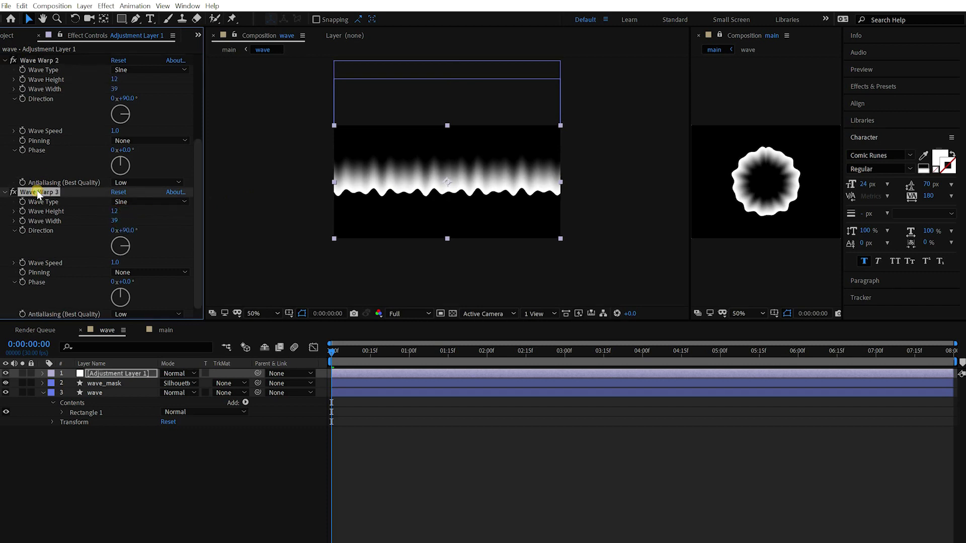
pyautogui.press('Return')
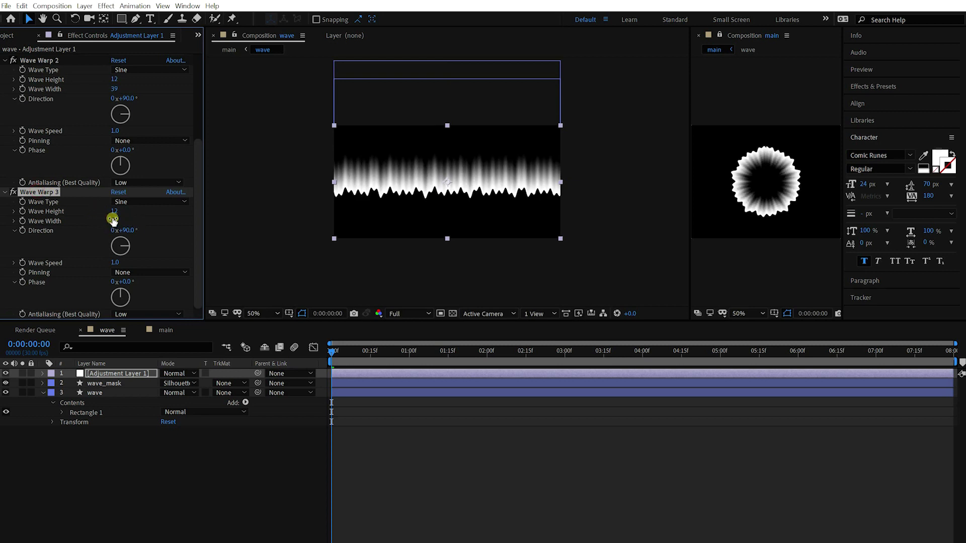
pyautogui.write('17')
pyautogui.press('Return')
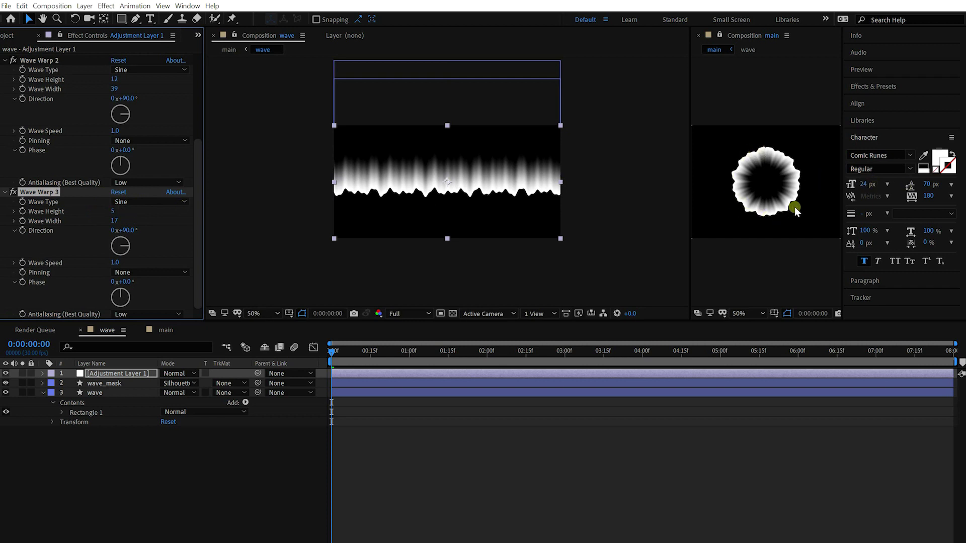
pyautogui.scroll(3, 90, 147)
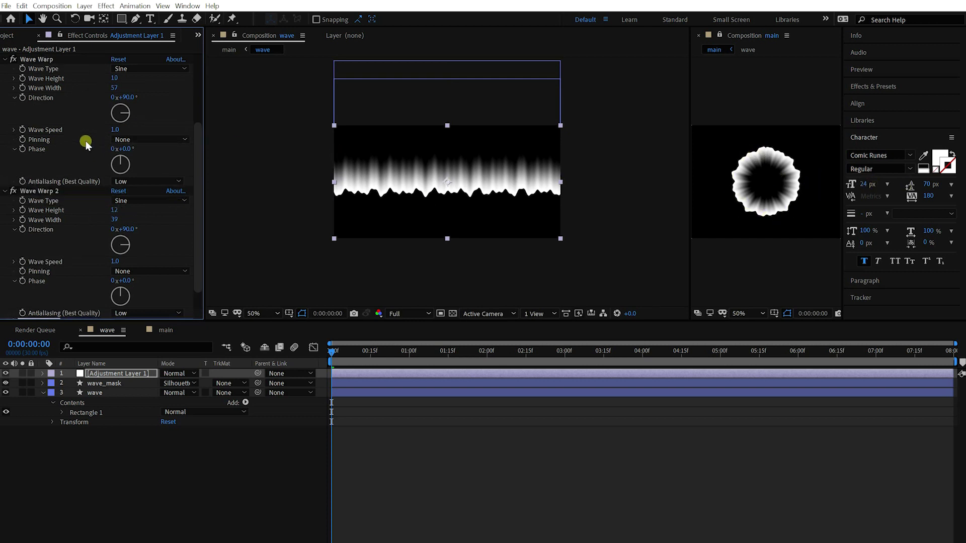
pyautogui.click(13, 60)
pyautogui.click(12, 79)
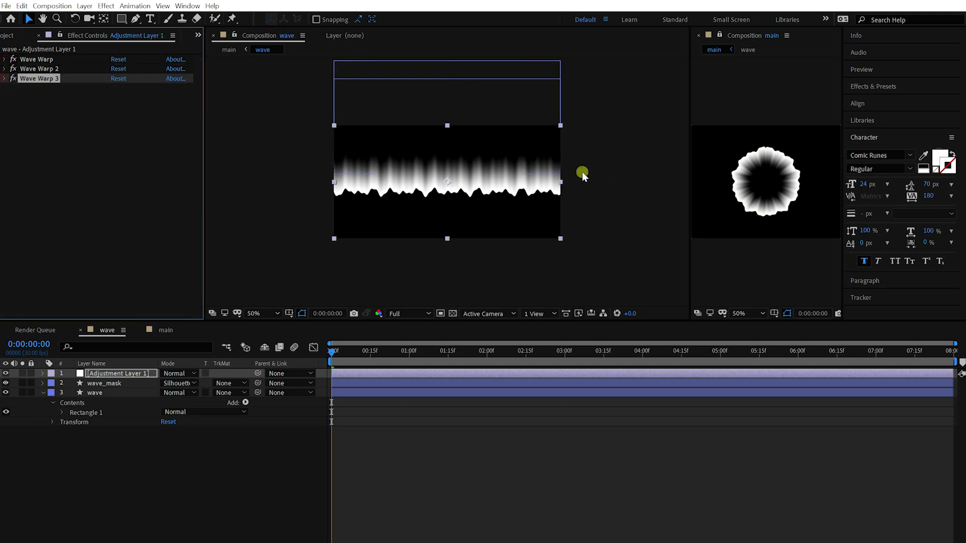
pyautogui.click(368, 56)
pyautogui.press('/')
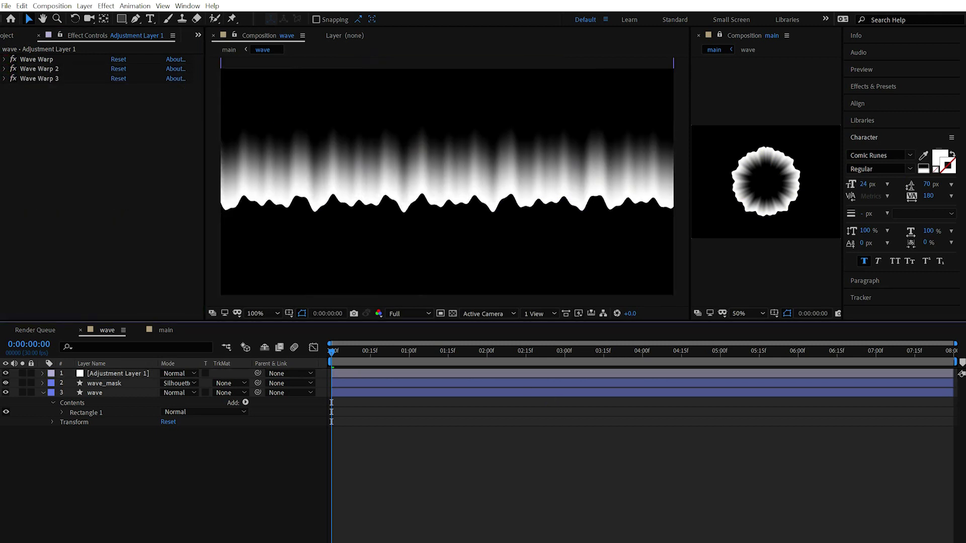
# - Build a new comp named 'wave_texture' that contains the nested wave comp
pyautogui.click(162, 329)
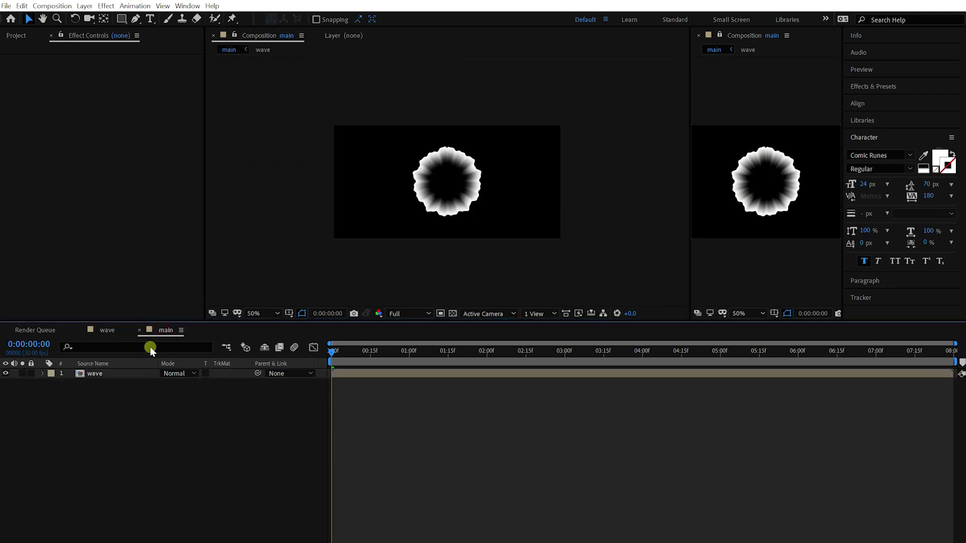
pyautogui.press('/')
pyautogui.click(21, 35)
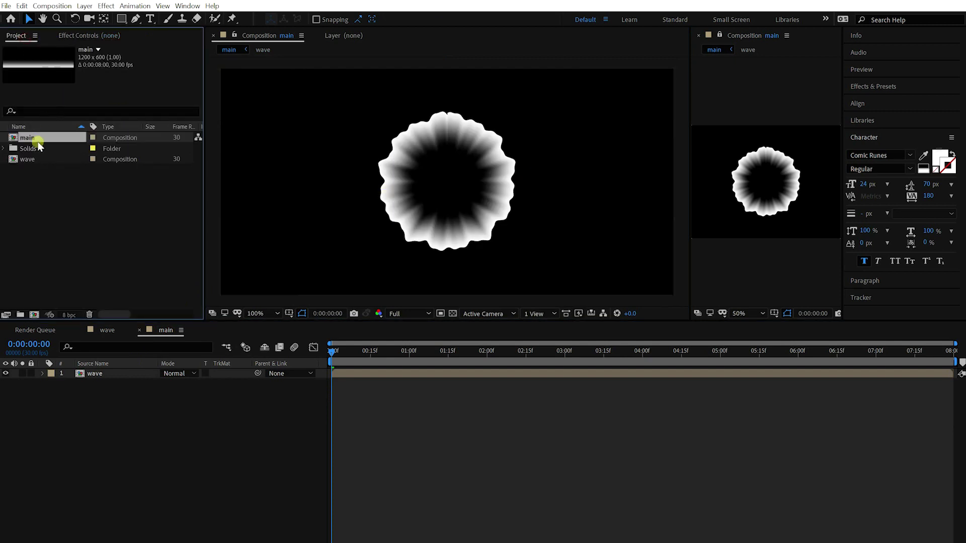
pyautogui.click(27, 161)
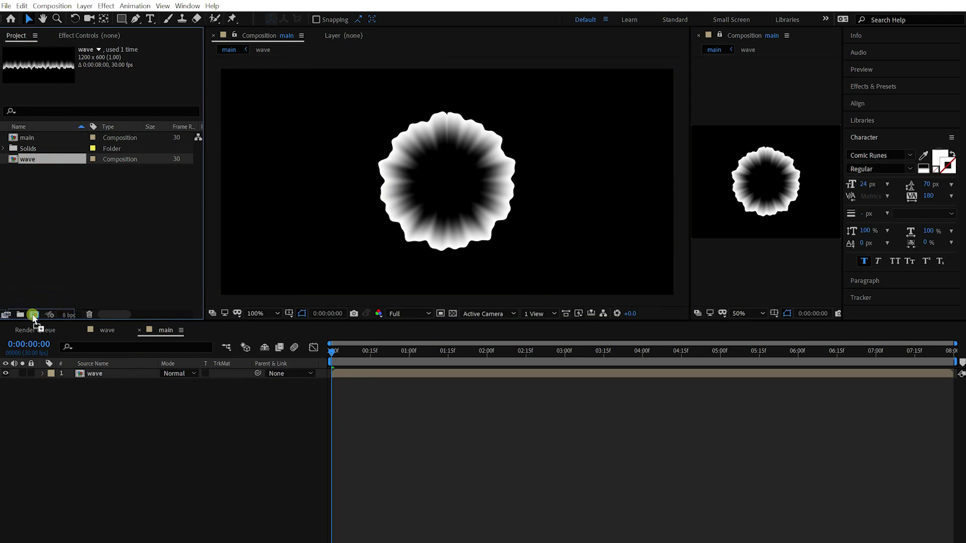
pyautogui.moveTo(25, 299); pyautogui.dragTo(33, 314)
pyautogui.press('Return')
pyautogui.press('BackSpace')
pyautogui.press('BackSpace')
pyautogui.write('_texture')
pyautogui.press('Return')
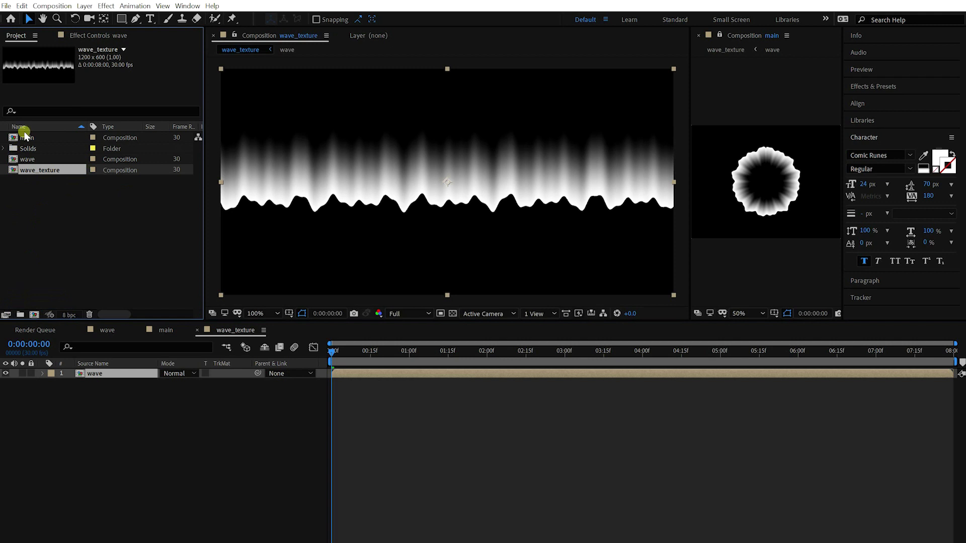
pyautogui.click(25, 137)
pyautogui.click(166, 382)
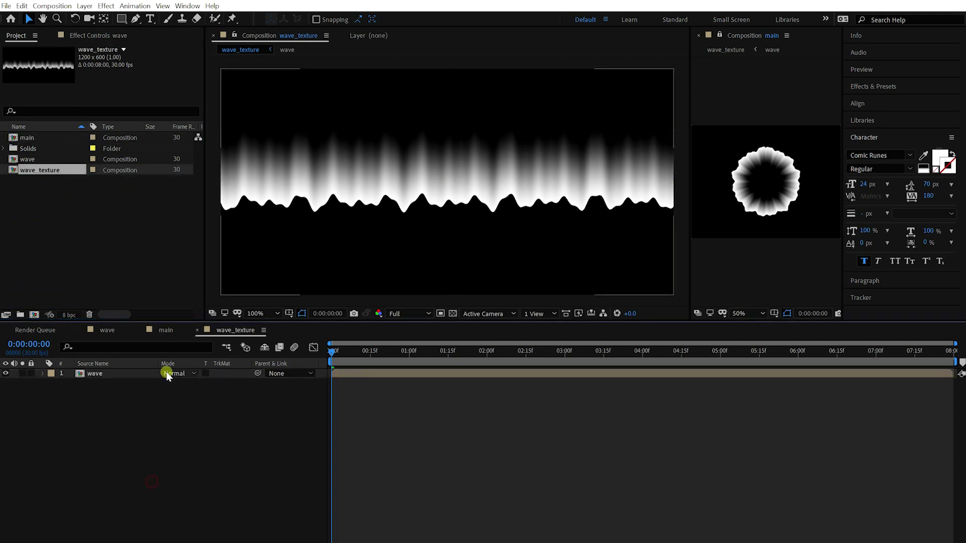
# - Add a white full-frame solid named 'texture' and place it below the wave layer
pyautogui.rightClick(140, 385)
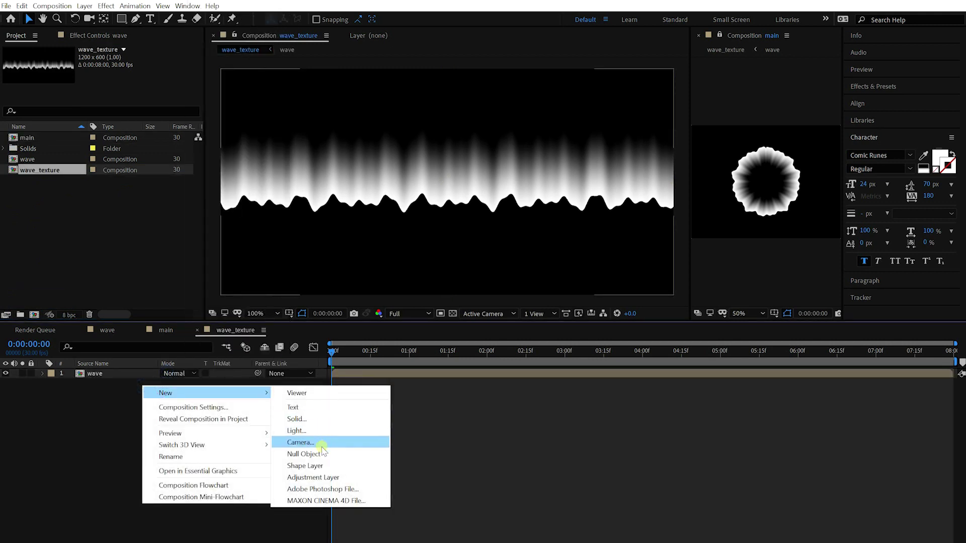
pyautogui.click(316, 419)
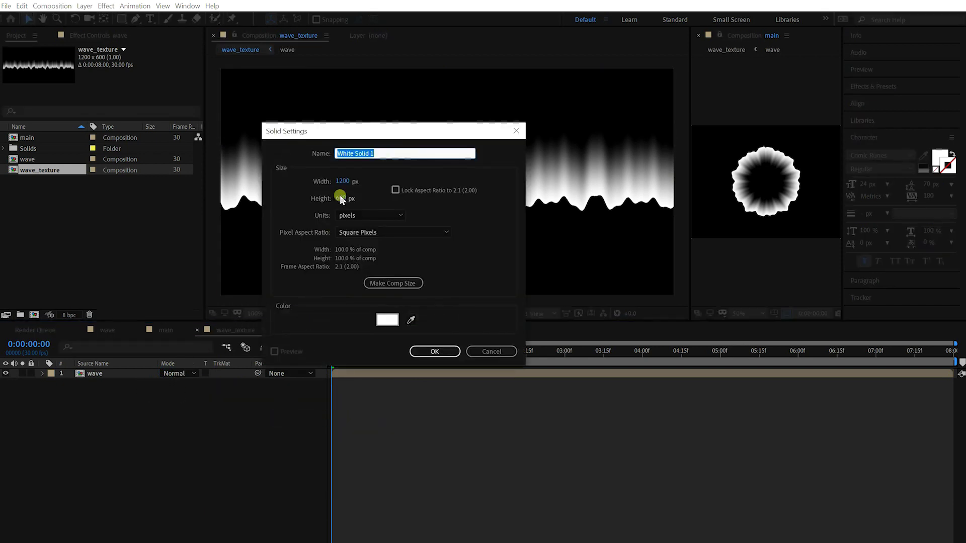
pyautogui.write('noise')
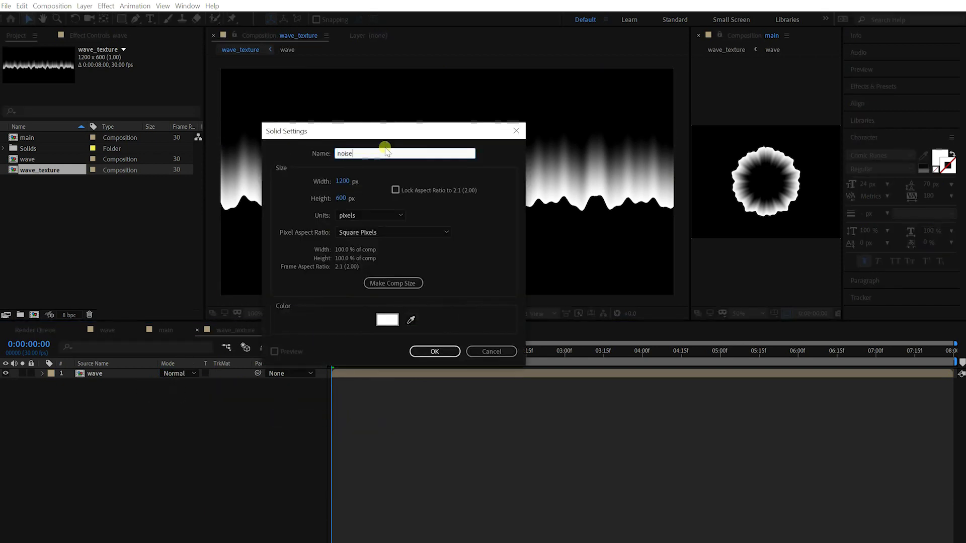
pyautogui.write('ure')
pyautogui.press('Return')
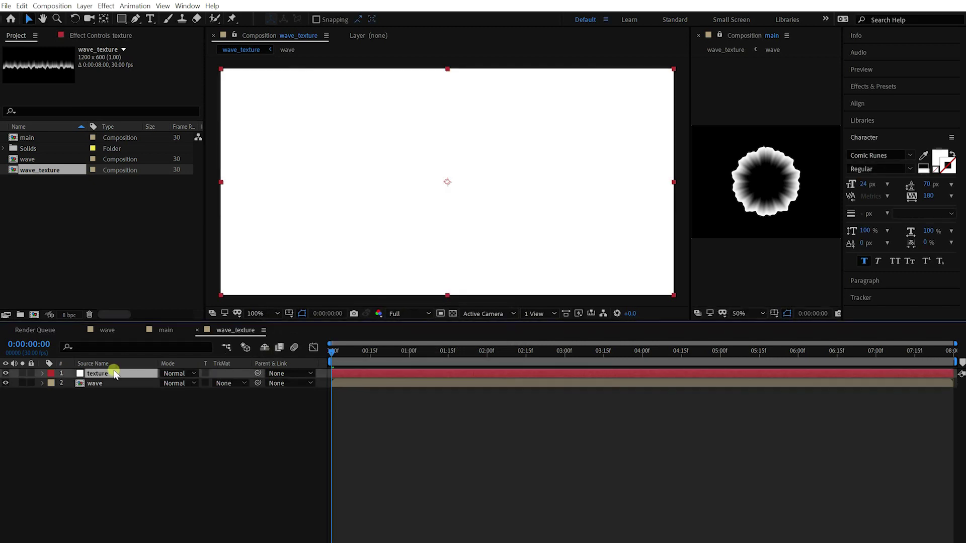
pyautogui.moveTo(117, 408); pyautogui.dragTo(119, 393)
# - Apply Fractal Noise to the texture solid with Fractal Type set to Dynamic
pyautogui.click(105, 5)
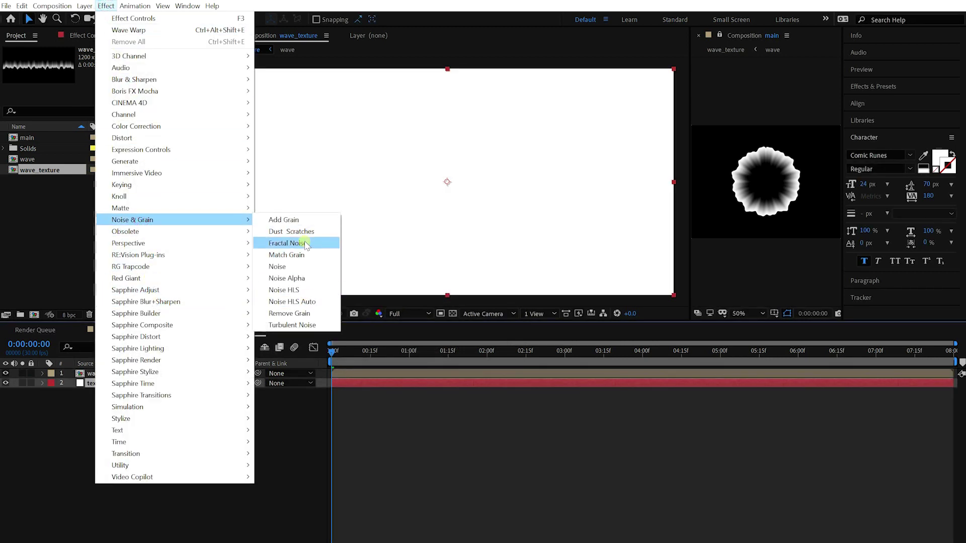
pyautogui.click(305, 243)
pyautogui.click(134, 69)
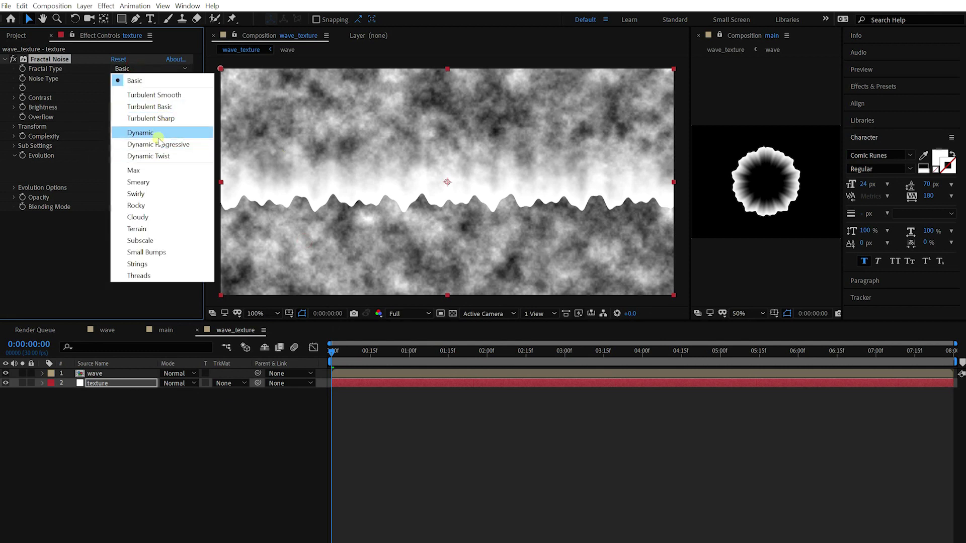
pyautogui.click(159, 138)
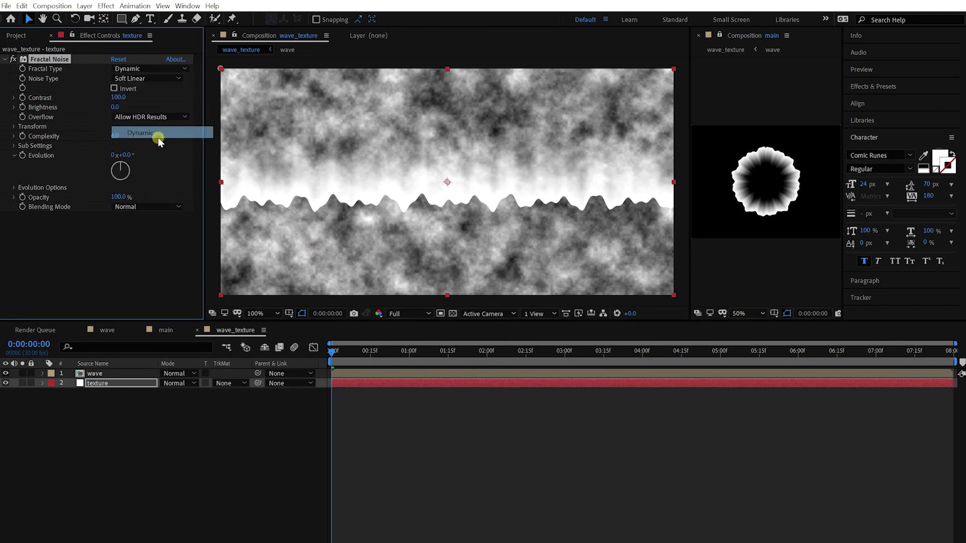
# - Invert the noise, then set the wave layer to Stencil Alpha and rename it 'mask'
pyautogui.click(114, 89)
pyautogui.click(127, 374)
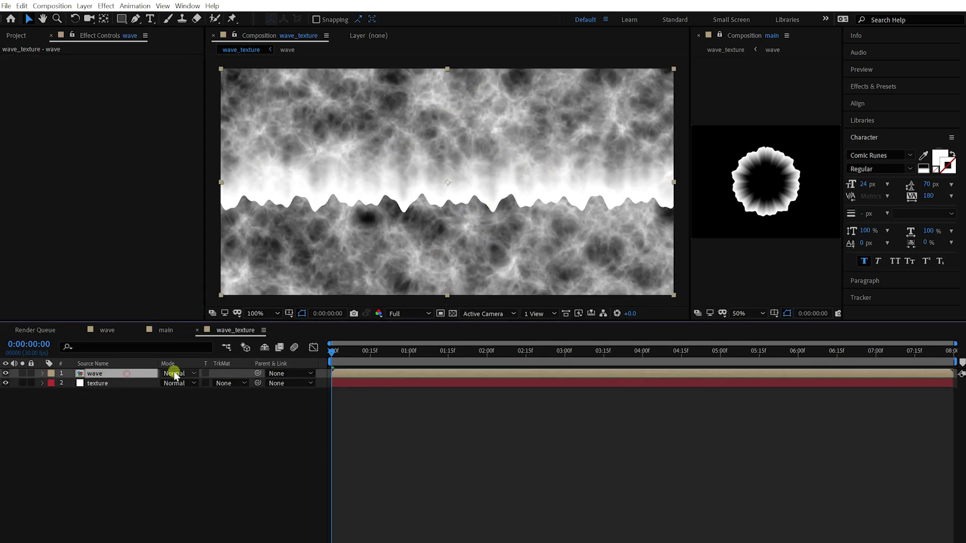
pyautogui.click(174, 371)
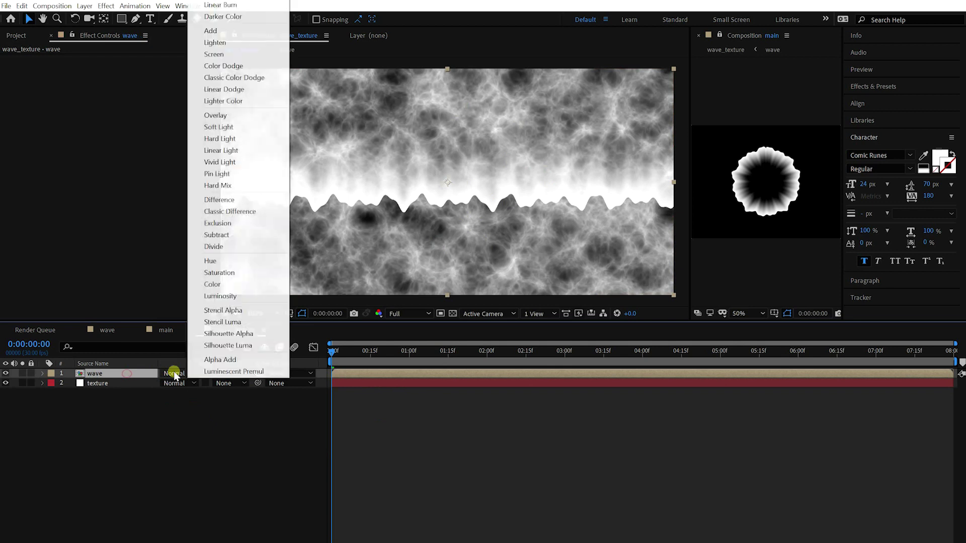
pyautogui.click(219, 309)
pyautogui.click(94, 400)
pyautogui.click(101, 375)
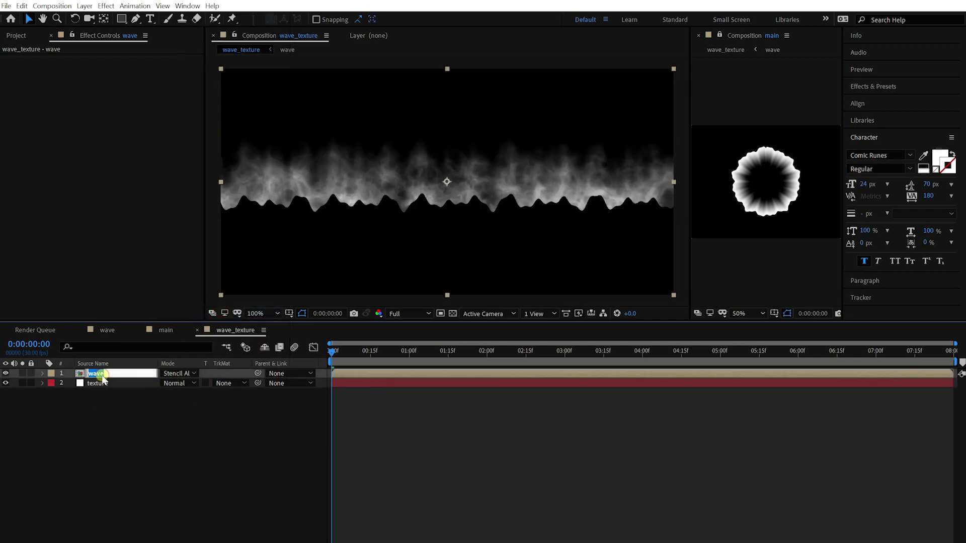
pyautogui.write('mask')
pyautogui.press('Return')
pyautogui.click(108, 330)
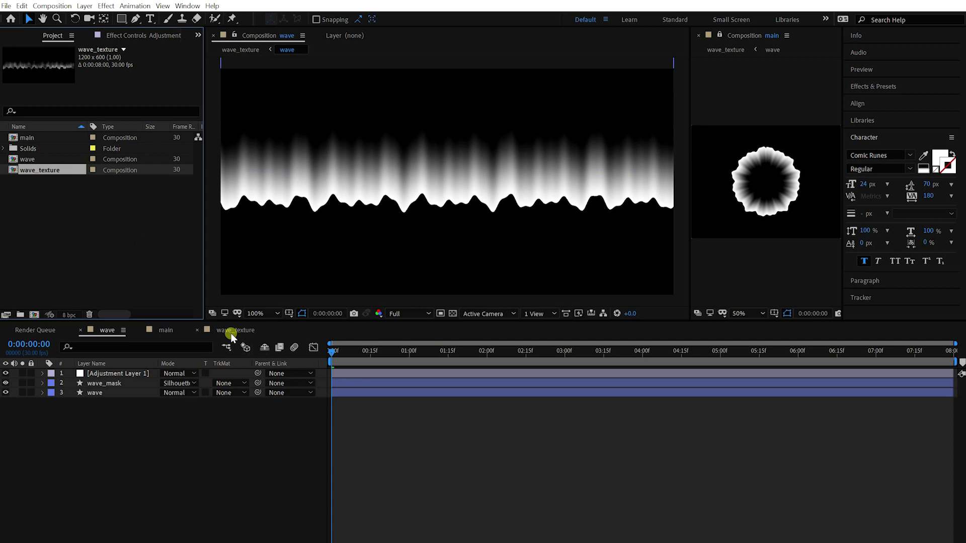
# - Add the wave_texture comp to the main composition's timeline
pyautogui.click(232, 330)
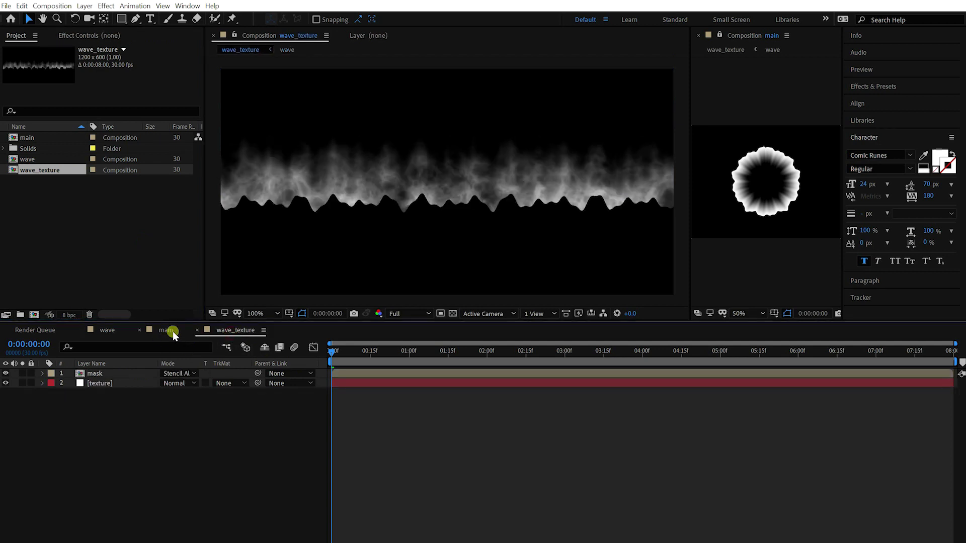
pyautogui.click(106, 373)
pyautogui.doubleClick(25, 138)
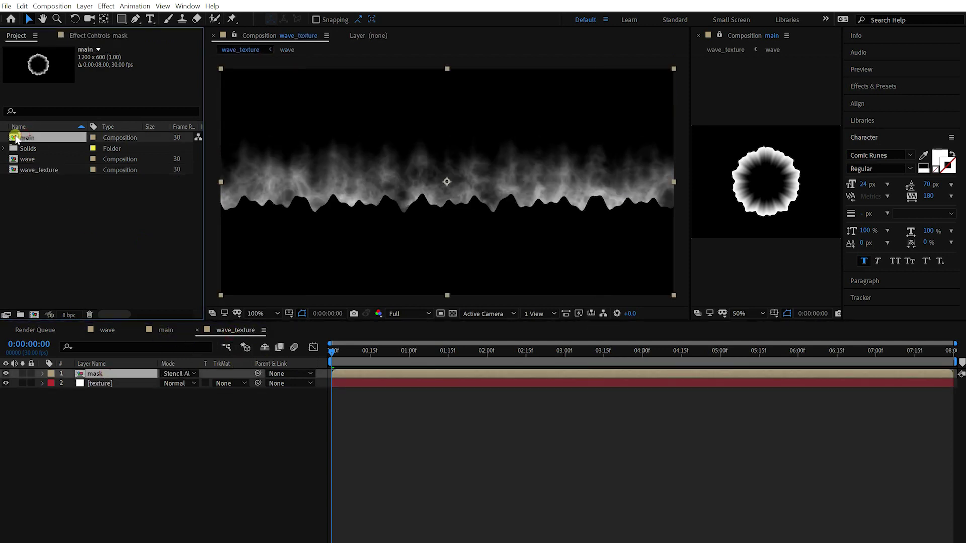
pyautogui.click(24, 158)
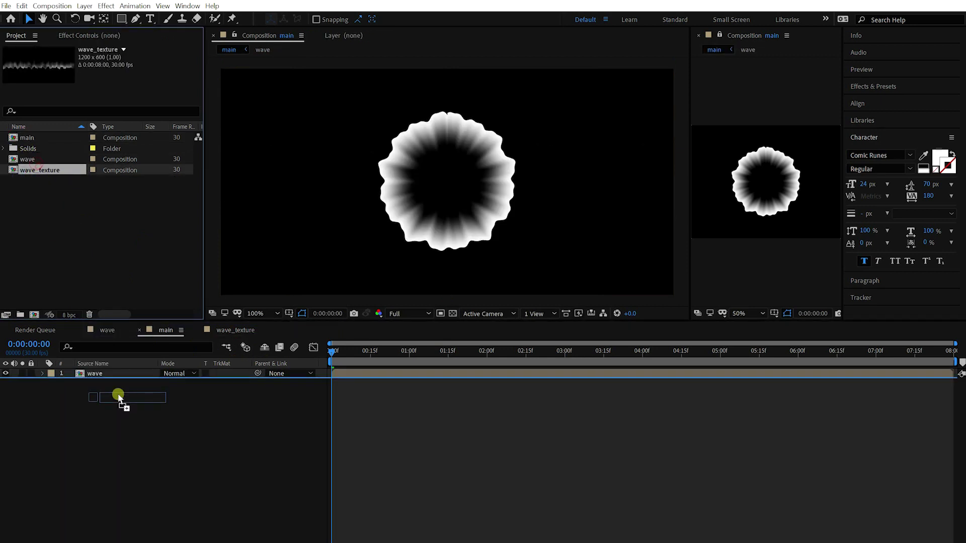
pyautogui.moveTo(38, 170); pyautogui.dragTo(136, 396)
# - Delete the Polar Coordinates effect from the wave layer
pyautogui.click(94, 374)
pyautogui.click(103, 35)
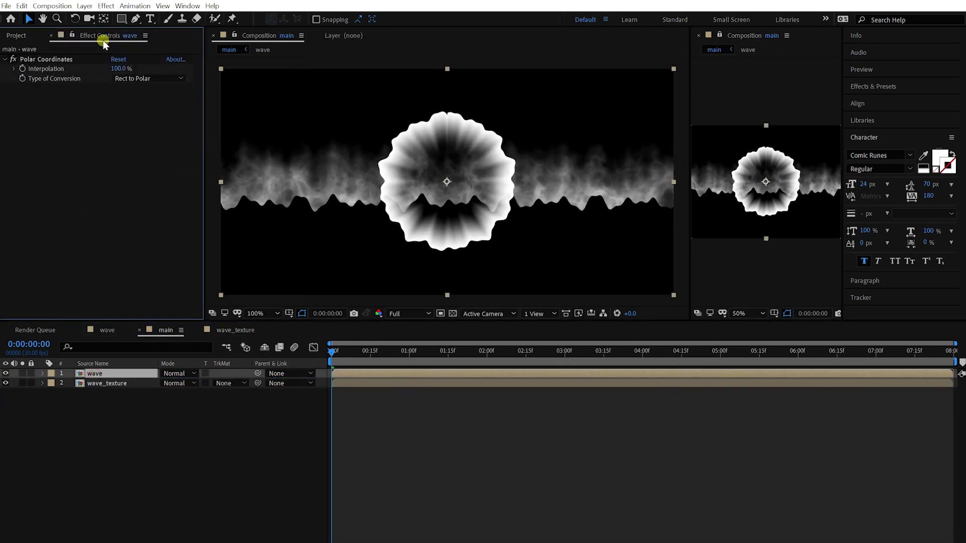
pyautogui.click(43, 60)
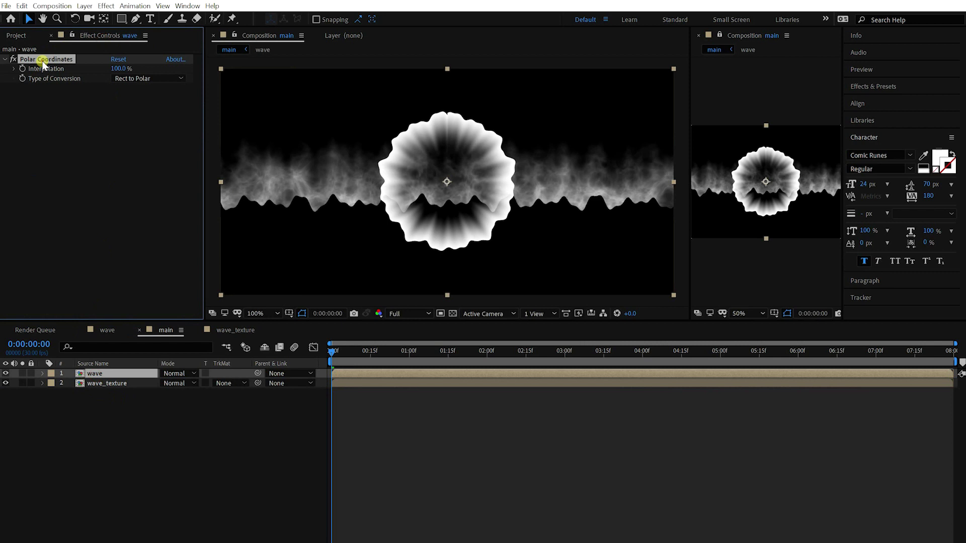
pyautogui.press('Delete')
pyautogui.click(113, 407)
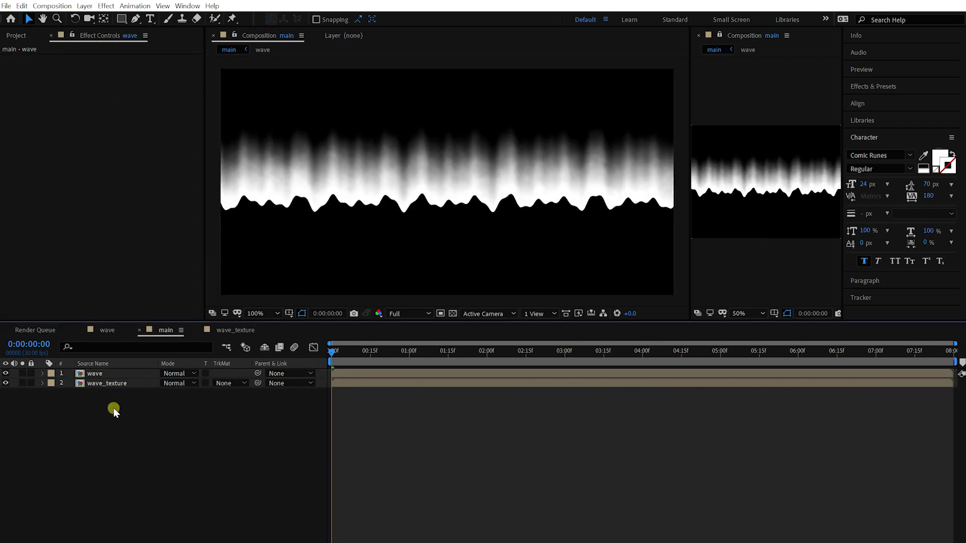
# - Add an adjustment layer to main with Polar Coordinates, Rect to Polar at 100%
pyautogui.rightClick(102, 411)
pyautogui.click(256, 500)
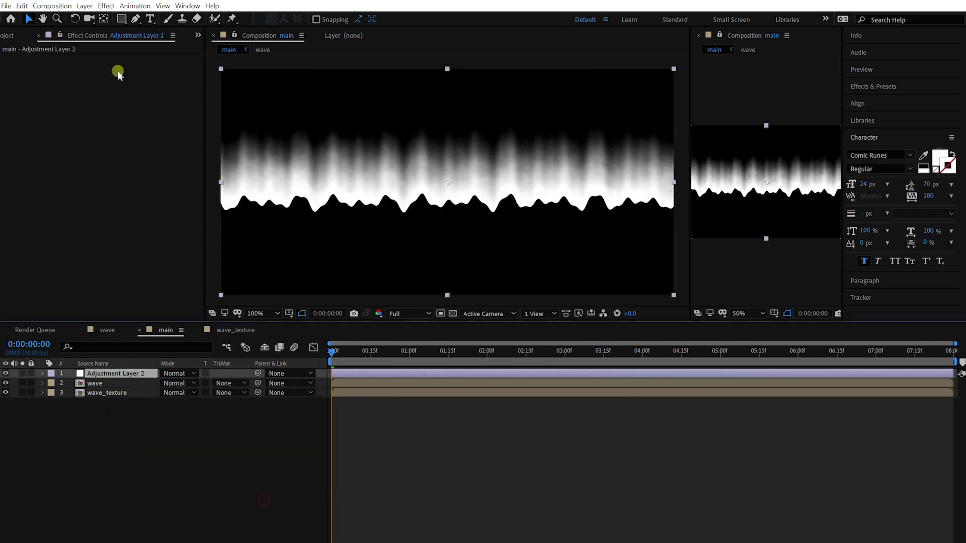
pyautogui.click(108, 5)
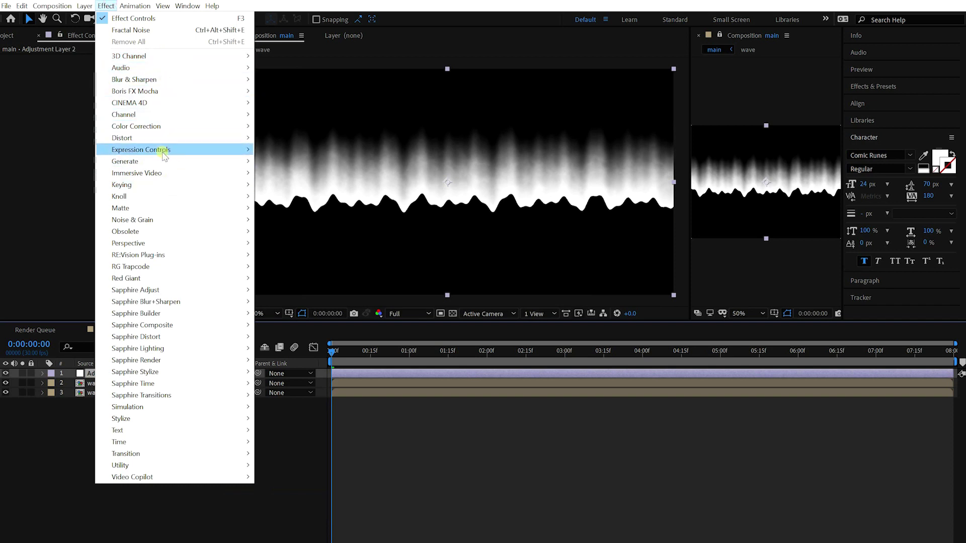
pyautogui.moveTo(121, 138)
pyautogui.click(295, 430)
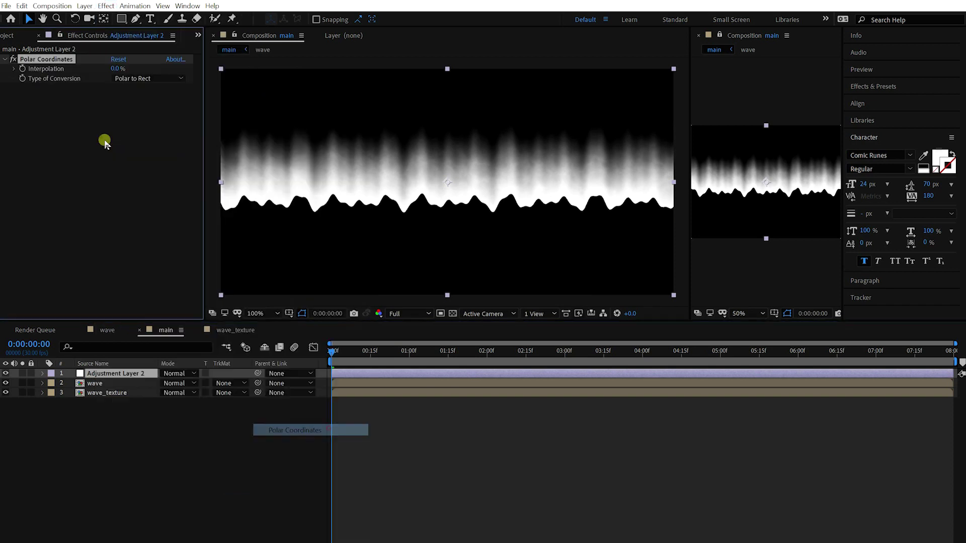
pyautogui.click(125, 80)
pyautogui.moveTo(119, 69); pyautogui.dragTo(453, 95)
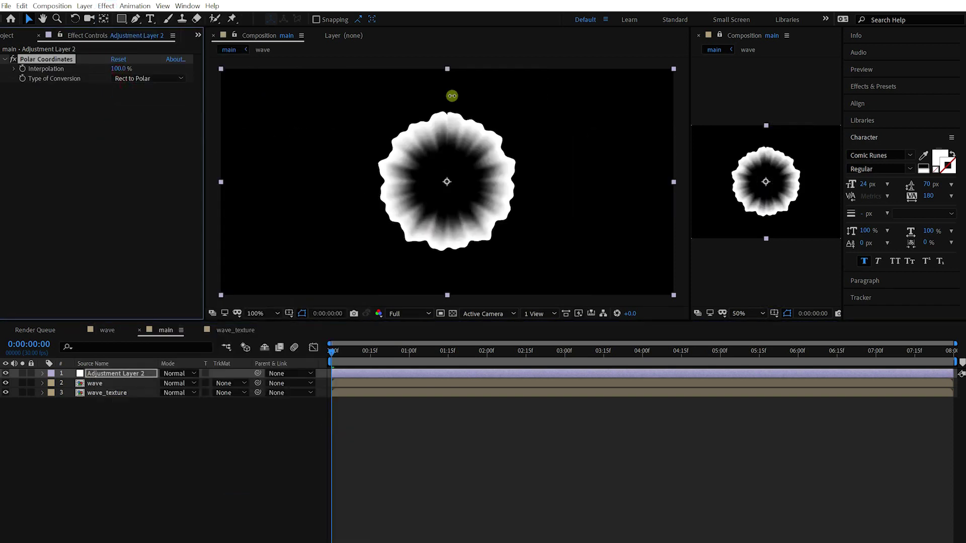
# - Set the wave layer's Opacity to 50% so wave_texture shows through in main
pyautogui.click(99, 393)
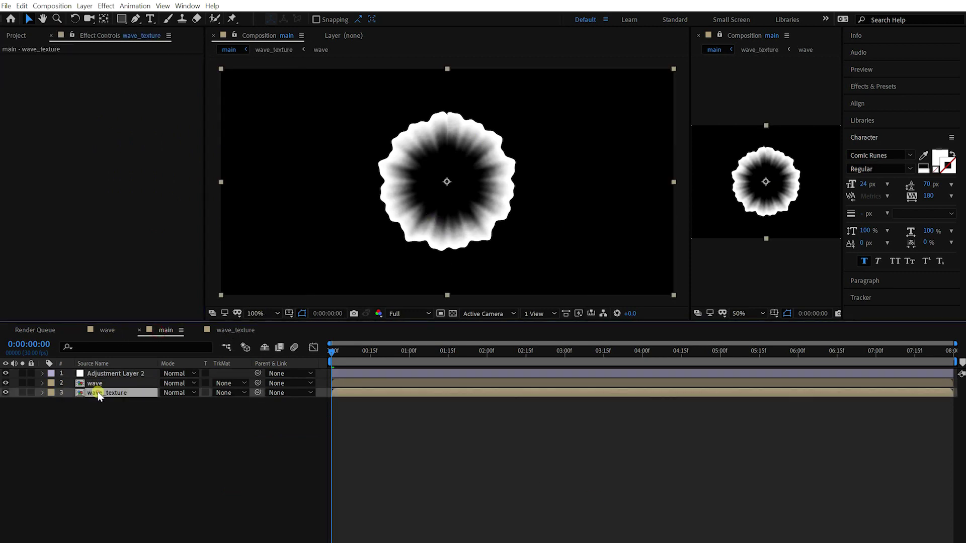
pyautogui.press('t')
pyautogui.click(168, 402)
pyautogui.click(137, 385)
pyautogui.press('t')
pyautogui.click(168, 392)
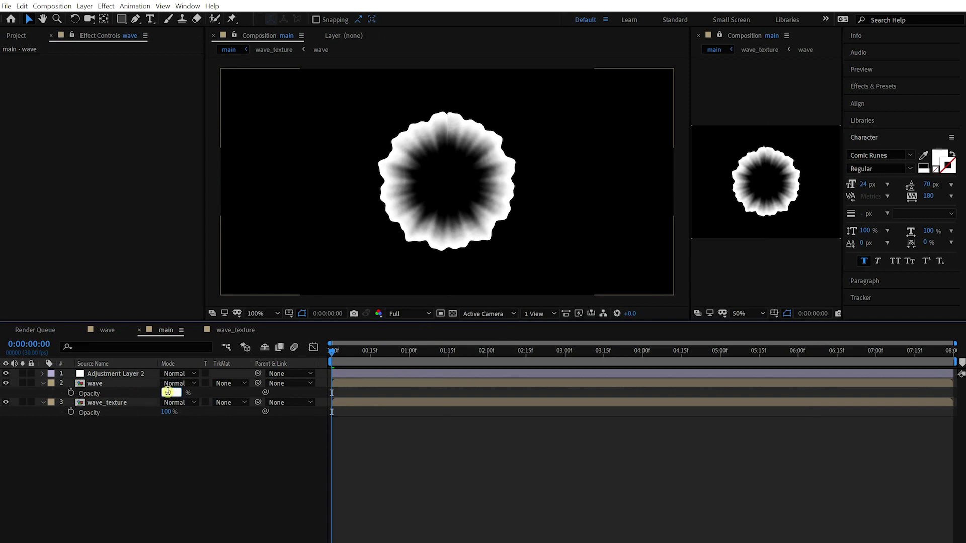
pyautogui.write('50')
pyautogui.press('Return')
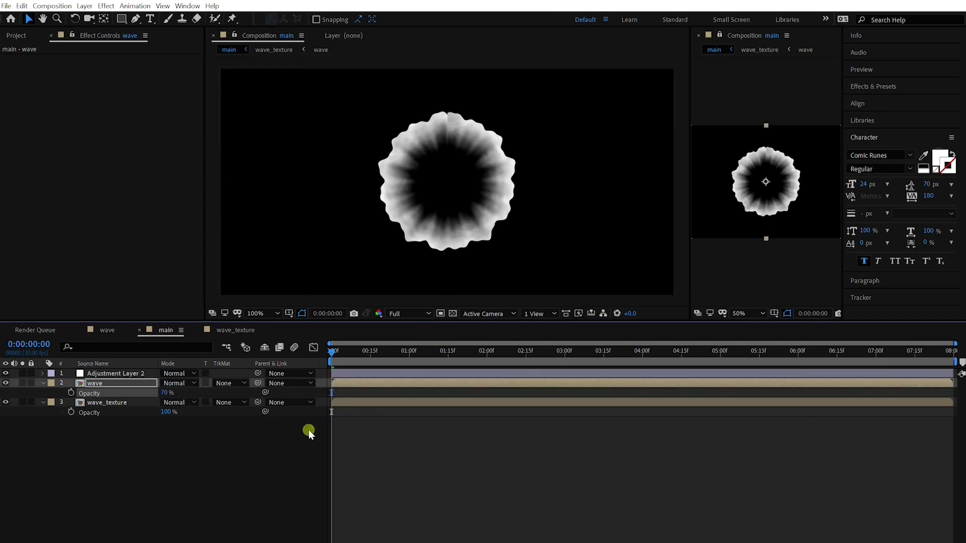
pyautogui.click(309, 430)
pyautogui.click(165, 393)
pyautogui.write('50')
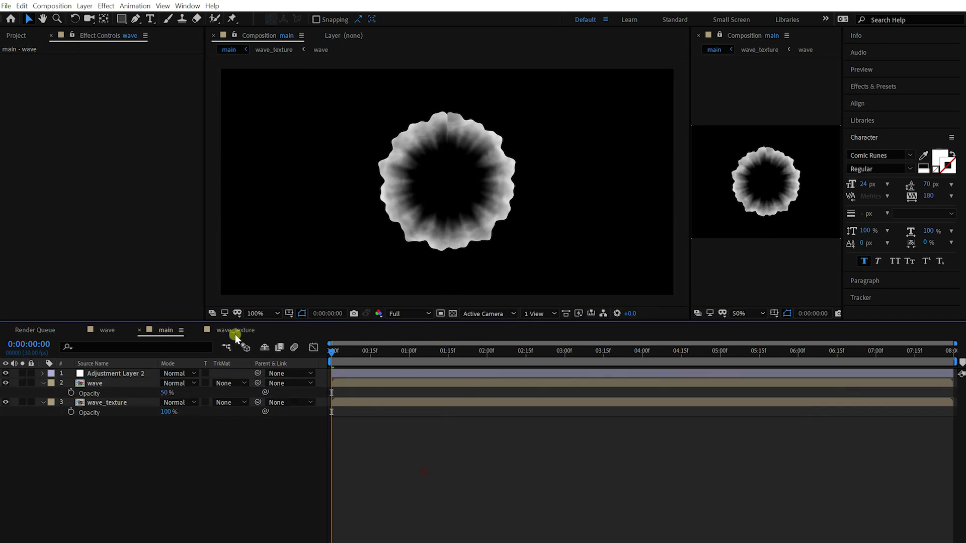
# - In the wave_texture comp, set Fractal Noise Contrast to 200 and Brightness to 20
pyautogui.click(235, 330)
pyautogui.click(83, 383)
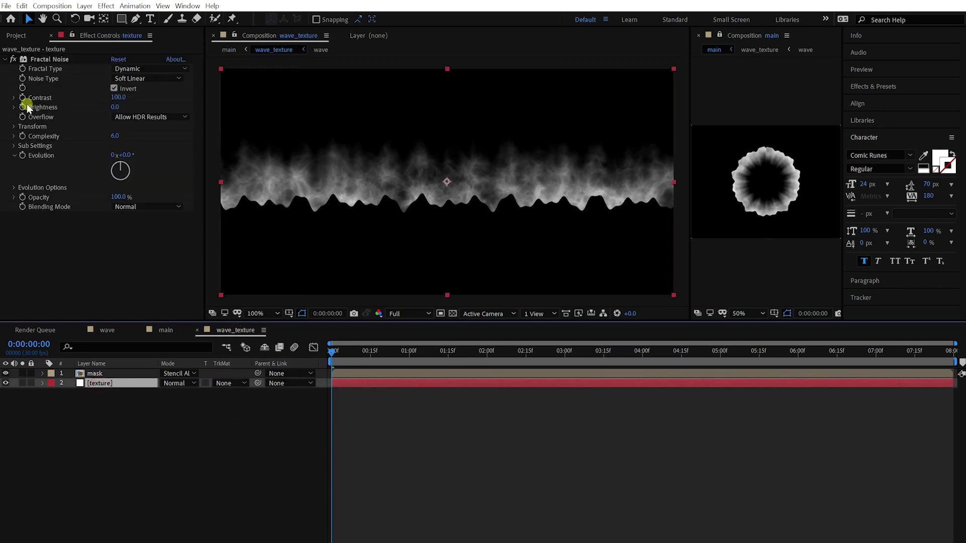
pyautogui.click(118, 97)
pyautogui.write('200')
pyautogui.press('Return')
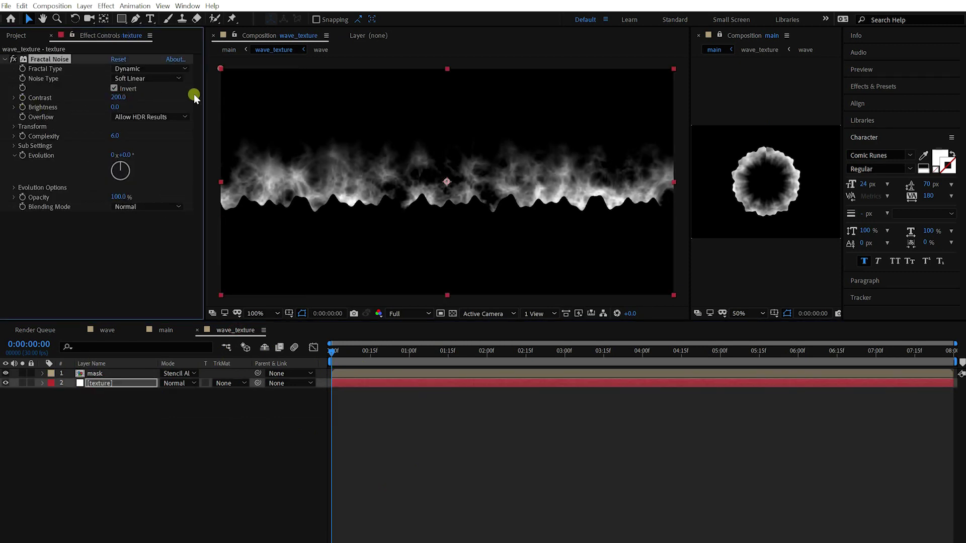
pyautogui.click(115, 107)
pyautogui.write('20')
pyautogui.press('Return')
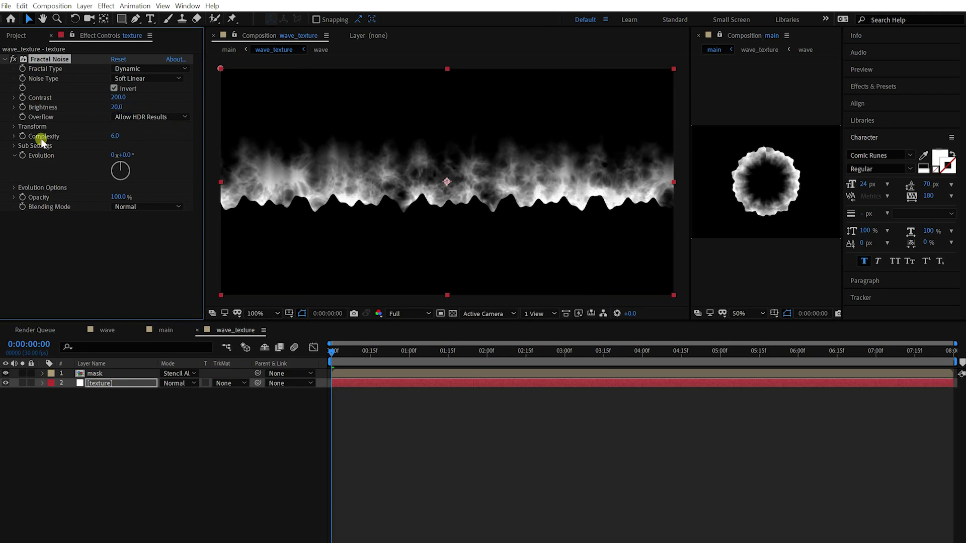
# - Turn off Uniform Scaling and scrub the noise Scale Width to about 86
pyautogui.click(14, 127)
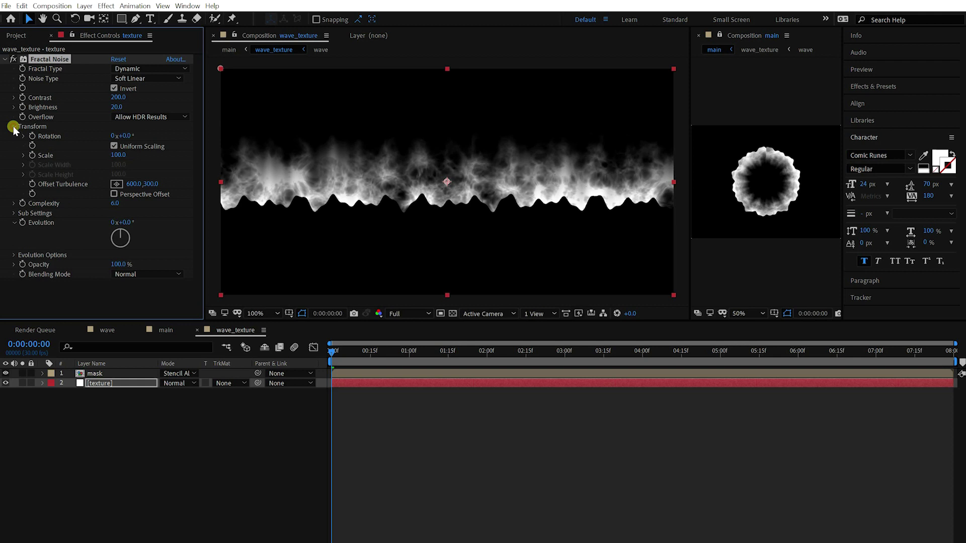
pyautogui.click(113, 145)
pyautogui.moveTo(112, 165)
pyautogui.mouseDown()
pyautogui.moveTo(103, 165)
pyautogui.moveTo(191, 185)
pyautogui.mouseUp()
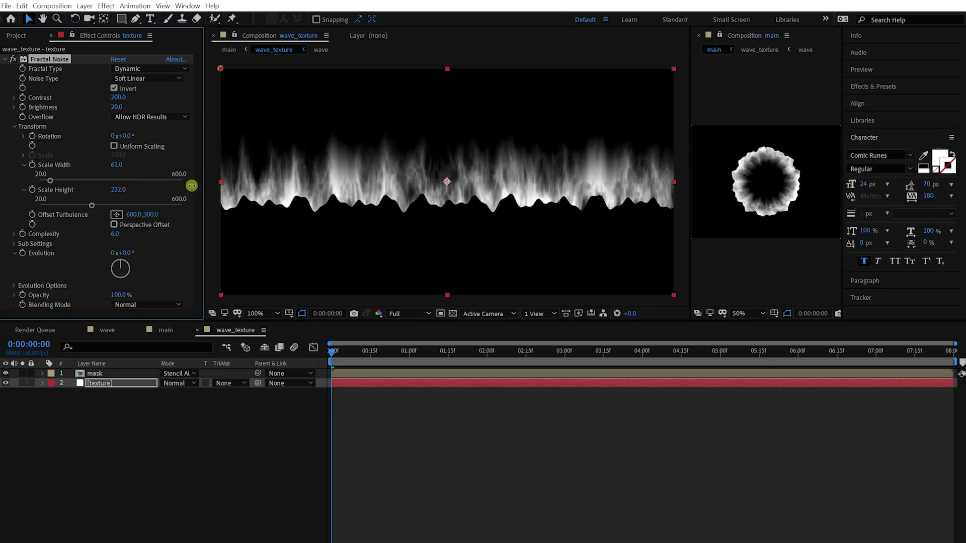
pyautogui.moveTo(114, 164)
pyautogui.mouseDown()
pyautogui.moveTo(136, 169)
pyautogui.moveTo(128, 168)
pyautogui.mouseUp()
# - Add Levels to the texture with Input Black about 81 and Input White 255
pyautogui.click(13, 59)
pyautogui.click(106, 5)
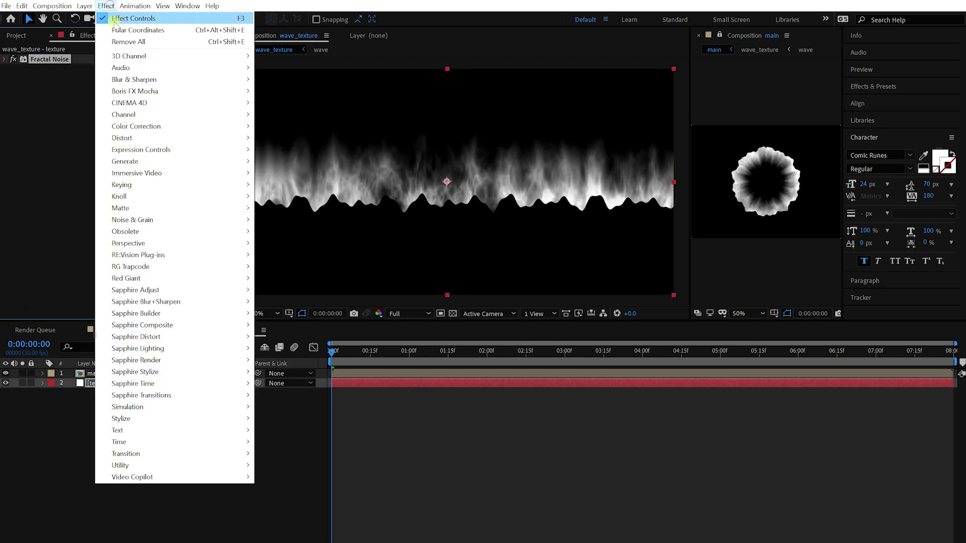
pyautogui.moveTo(136, 127)
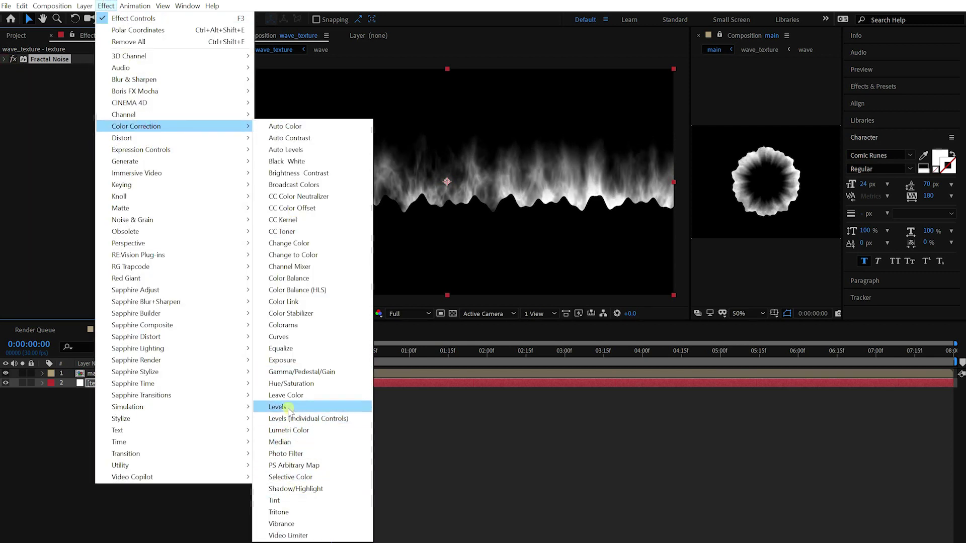
pyautogui.click(287, 406)
pyautogui.moveTo(174, 147); pyautogui.dragTo(133, 133)
pyautogui.moveTo(31, 130); pyautogui.dragTo(73, 134)
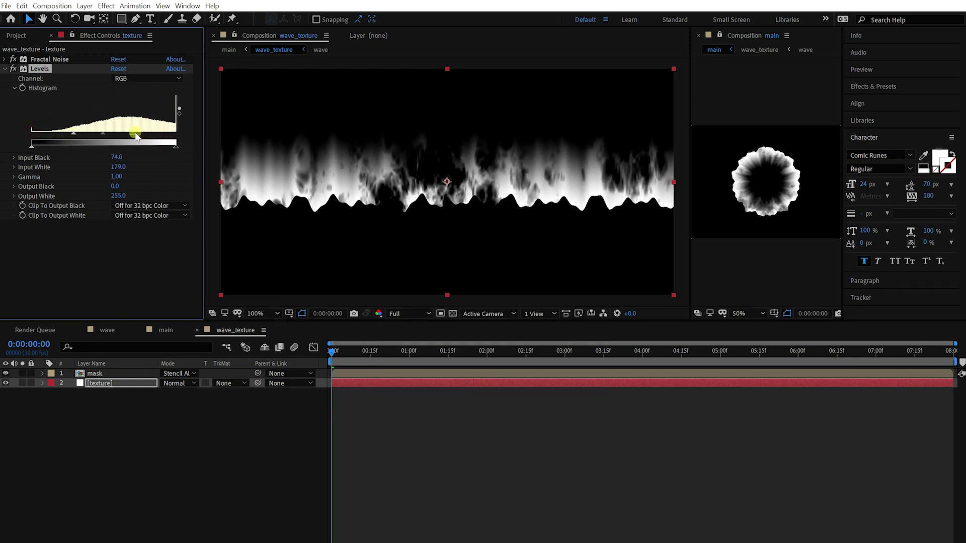
pyautogui.moveTo(132, 132); pyautogui.dragTo(191, 137)
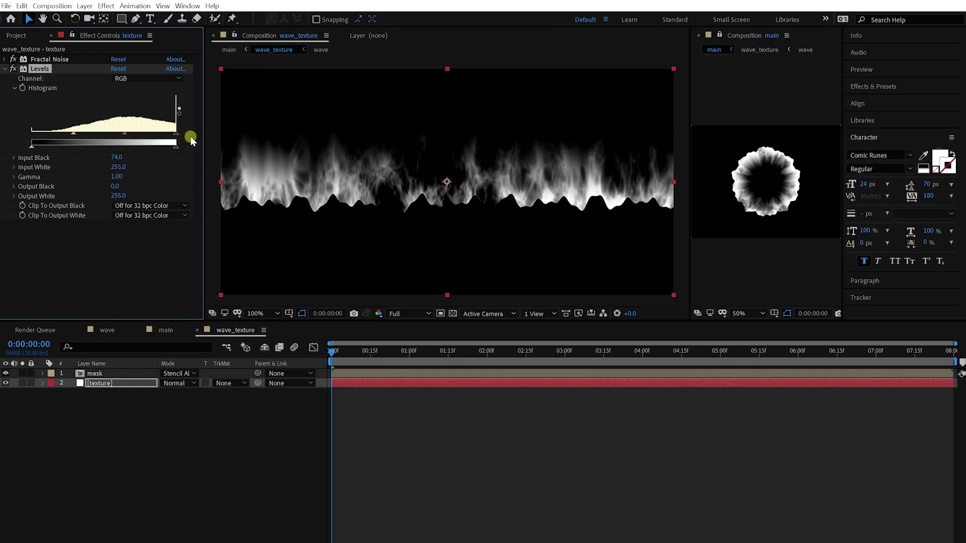
pyautogui.moveTo(75, 137)
pyautogui.mouseDown()
pyautogui.moveTo(101, 134)
pyautogui.moveTo(76, 133)
pyautogui.mouseUp()
pyautogui.press('/')
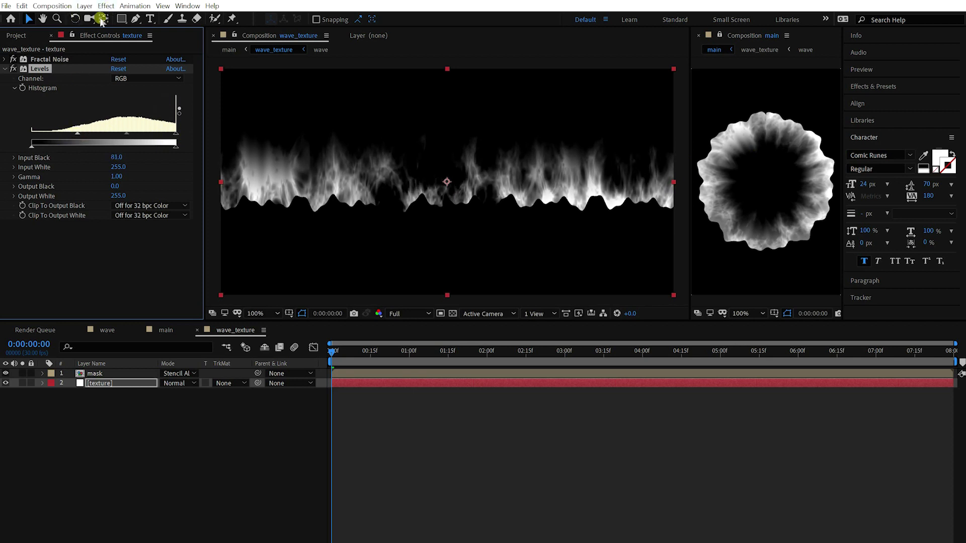
# - Apply CC Vector Blur from Blur & Sharpen to the texture with Amount 8
pyautogui.click(105, 6)
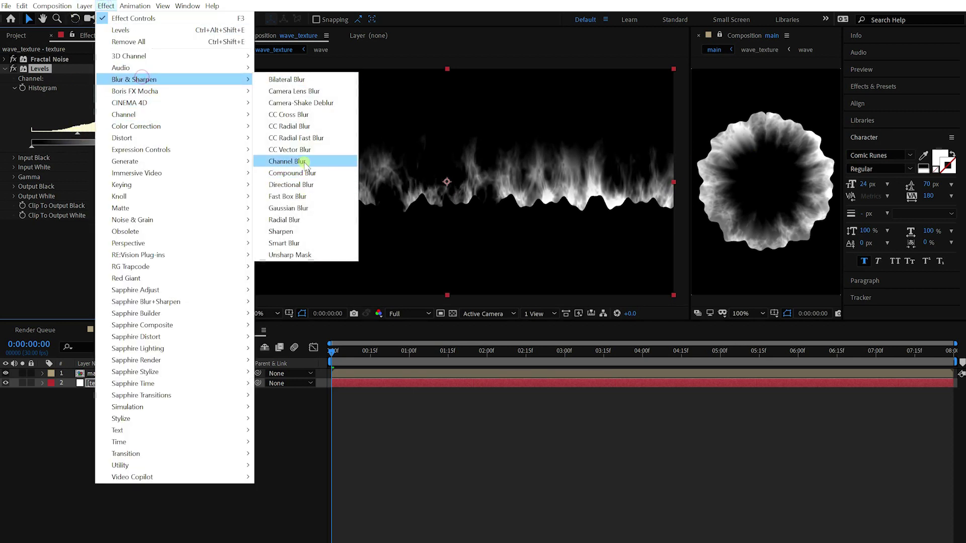
pyautogui.click(265, 150)
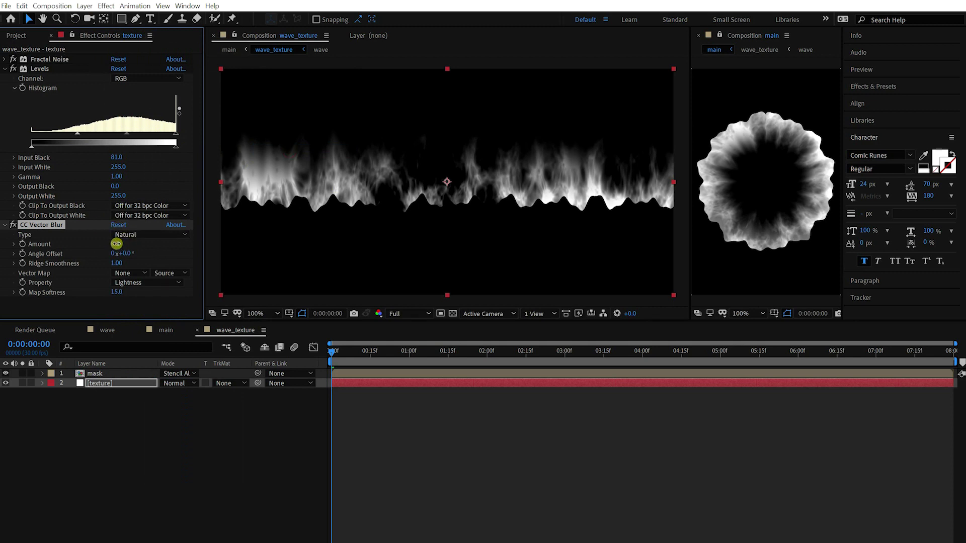
pyautogui.click(116, 244)
pyautogui.write('8')
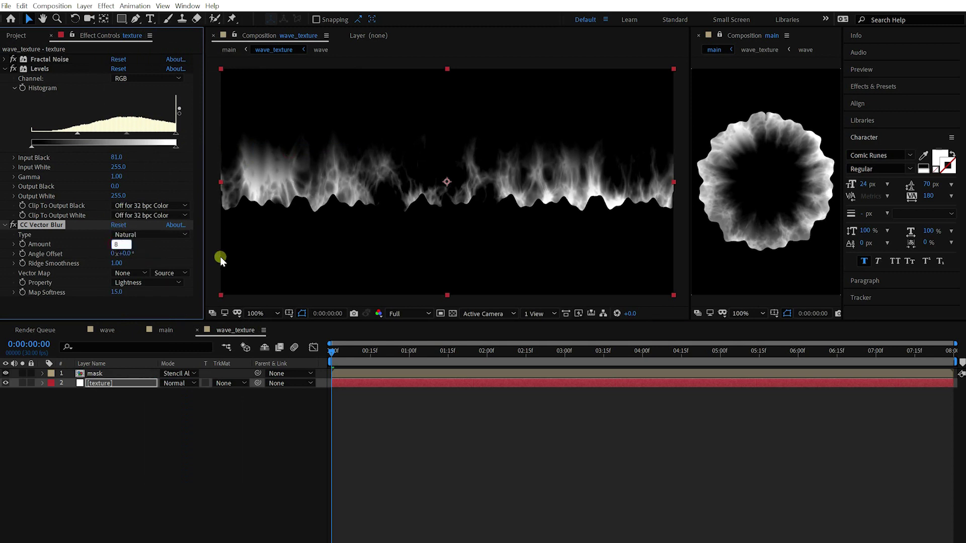
pyautogui.press('Return')
# - Set the Fractal Noise Scale Width to 90 and Scale Height to 320
pyautogui.click(7, 69)
pyautogui.moveTo(116, 165); pyautogui.dragTo(201, 168)
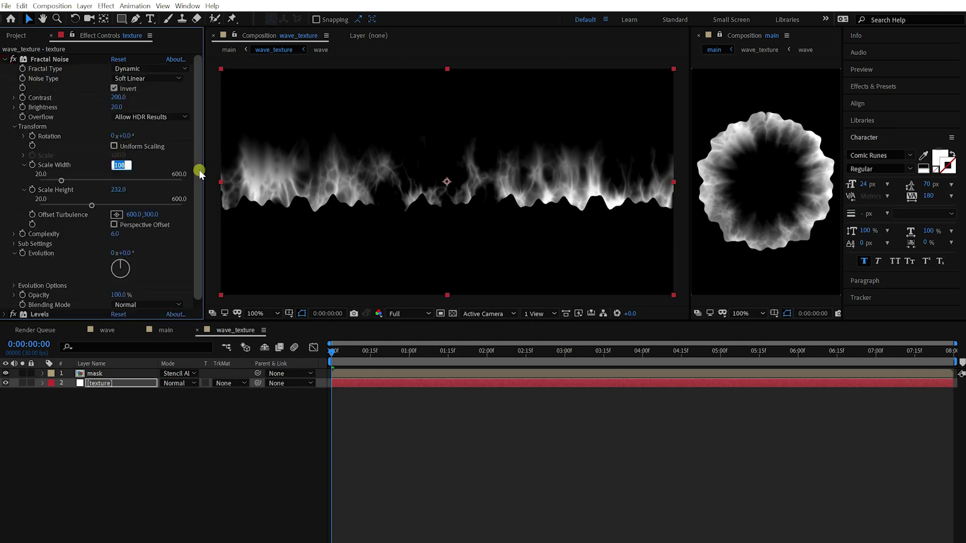
pyautogui.write('90')
pyautogui.click(119, 189)
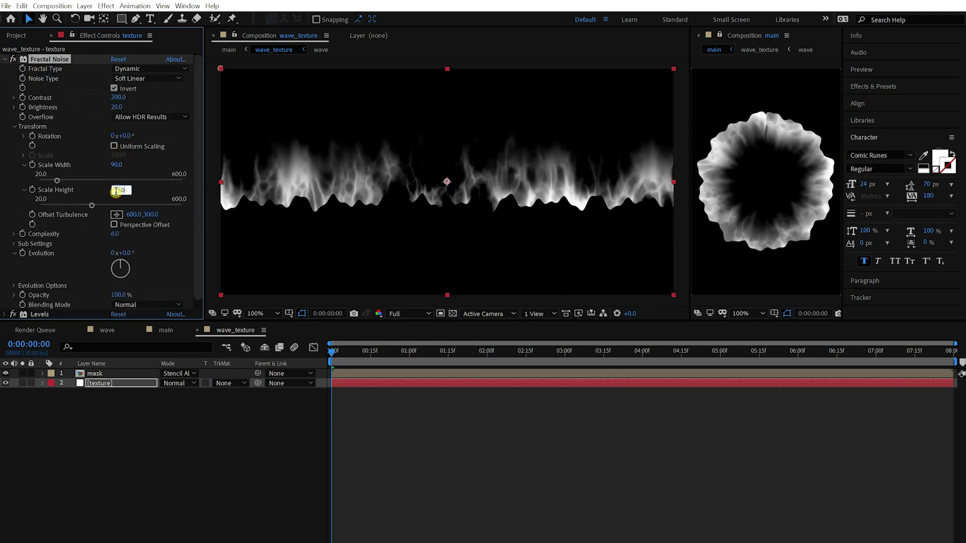
pyautogui.write('280')
pyautogui.click(165, 203)
pyautogui.click(119, 189)
pyautogui.write('320')
pyautogui.press('Return')
# - Set the noise Brightness to 25 and Contrast to 190
pyautogui.click(119, 107)
pyautogui.write('25')
pyautogui.press('Return')
pyautogui.click(119, 97)
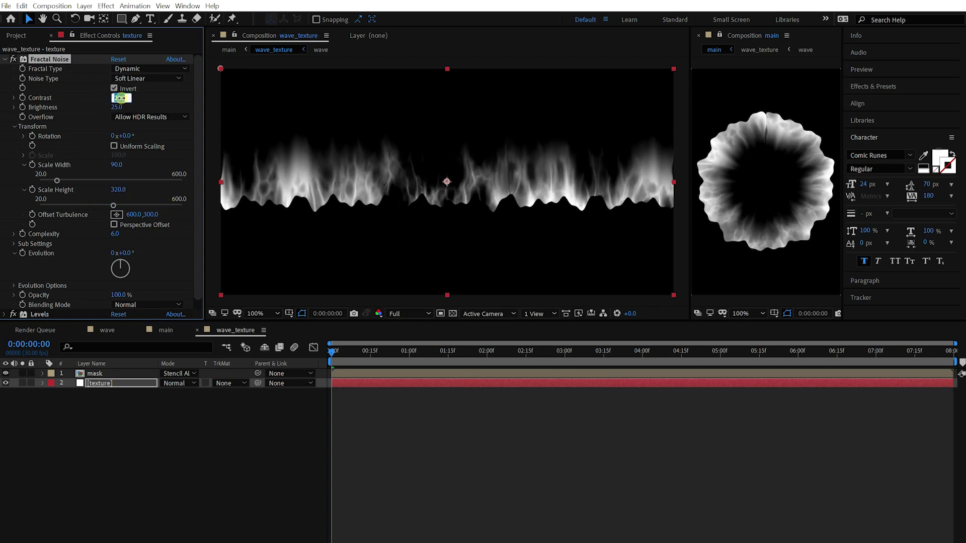
pyautogui.write('190.')
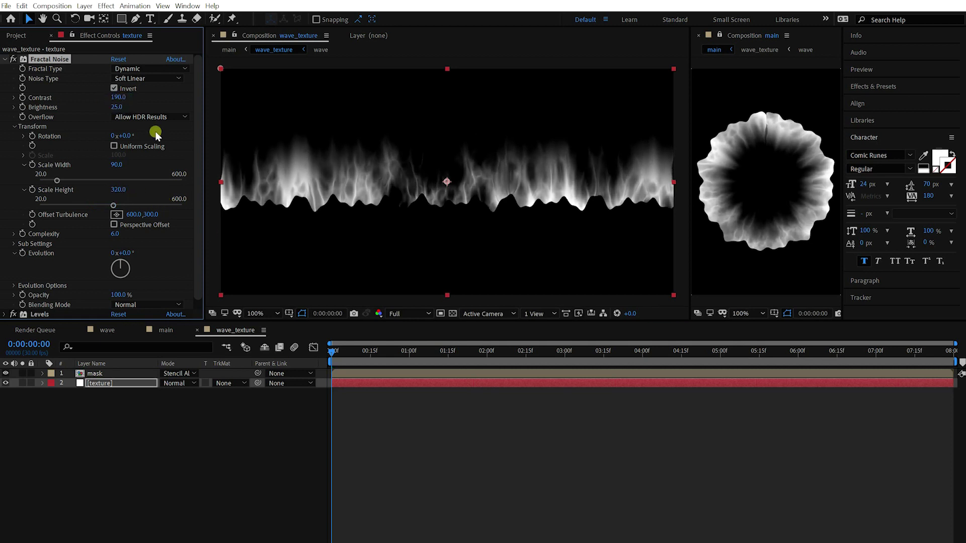
pyautogui.click(819, 140)
# - Apply Distort > Turbulent Displace to wave_mask in the wave comp
pyautogui.click(108, 329)
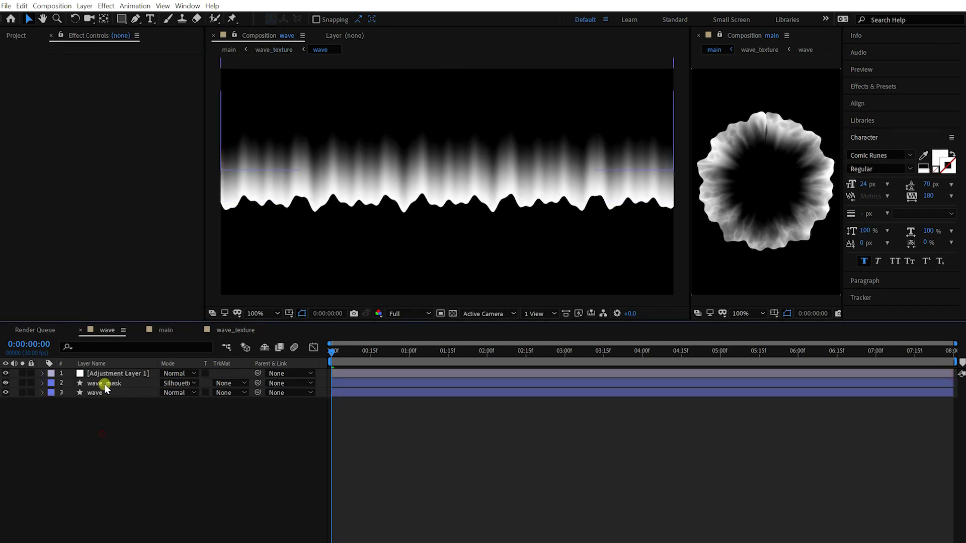
pyautogui.click(104, 385)
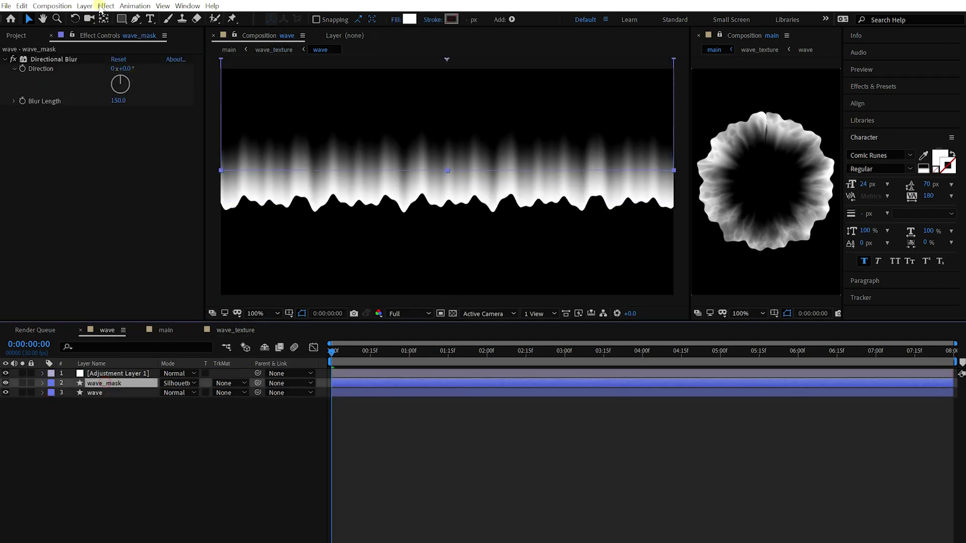
pyautogui.click(105, 7)
pyautogui.moveTo(122, 137)
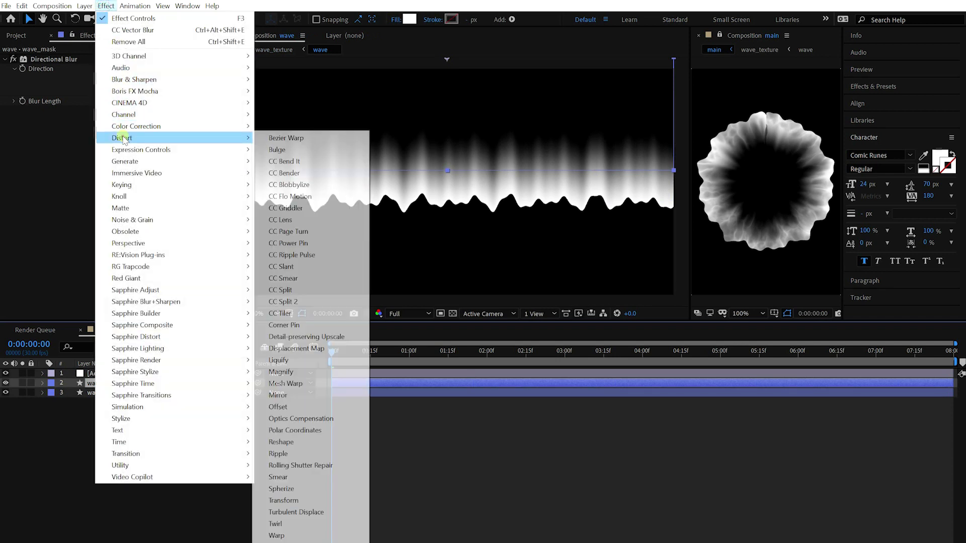
pyautogui.click(296, 512)
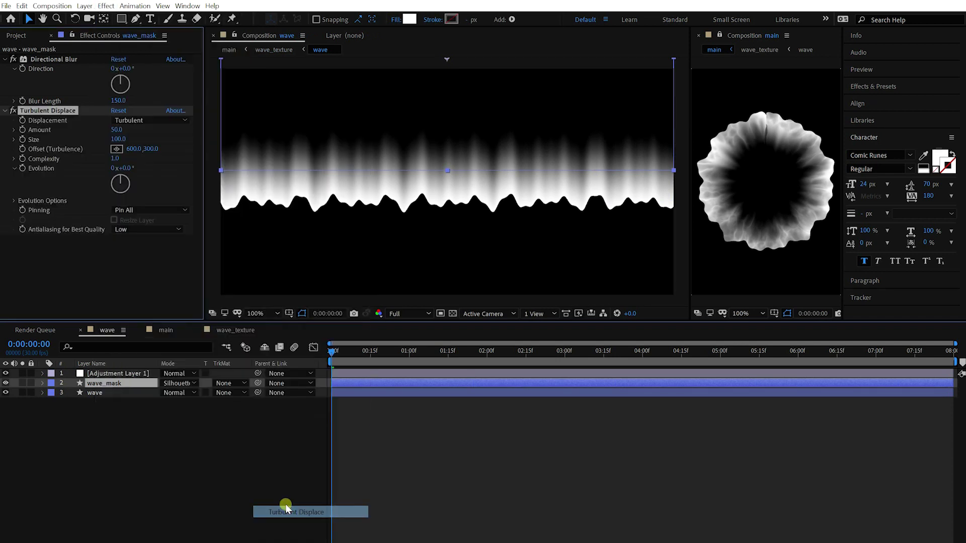
# - Set Turbulent Displace Amount to 100 and Size to 35
pyautogui.click(117, 139)
pyautogui.write('2')
pyautogui.press('Return')
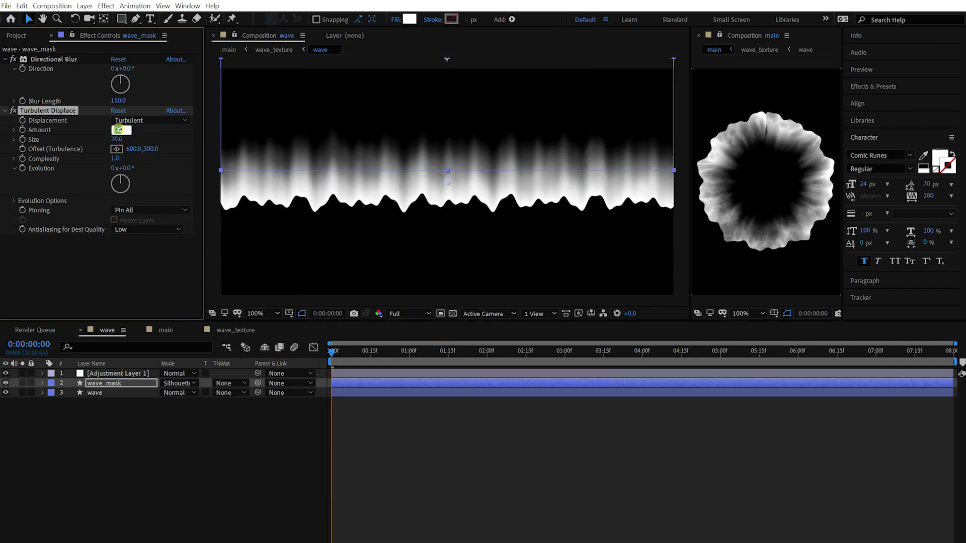
pyautogui.write('114')
pyautogui.press('Return')
pyautogui.moveTo(162, 130); pyautogui.dragTo(144, 132)
pyautogui.click(119, 140)
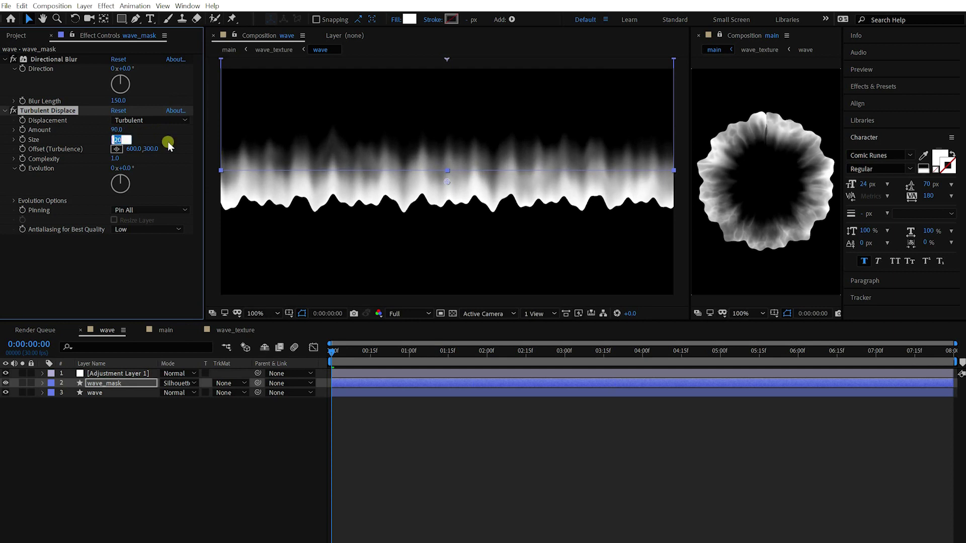
pyautogui.write('30')
pyautogui.press('Return')
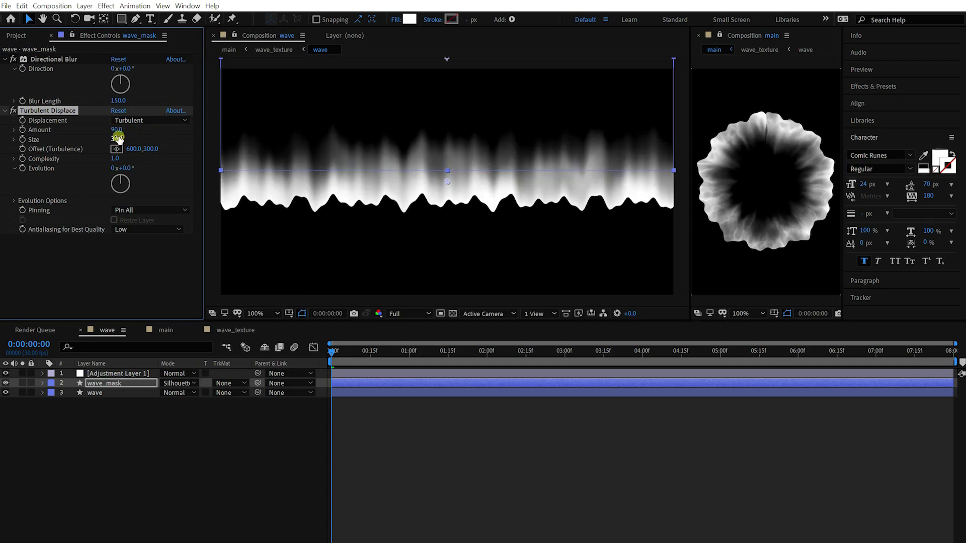
pyautogui.write('35')
pyautogui.press('Return')
pyautogui.click(117, 130)
pyautogui.click(588, 455)
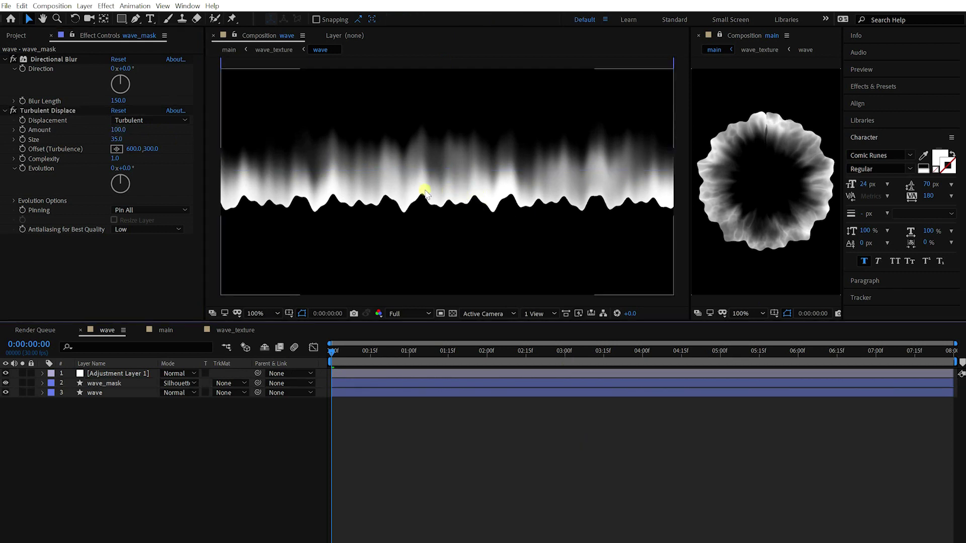
pyautogui.moveTo(235, 330)
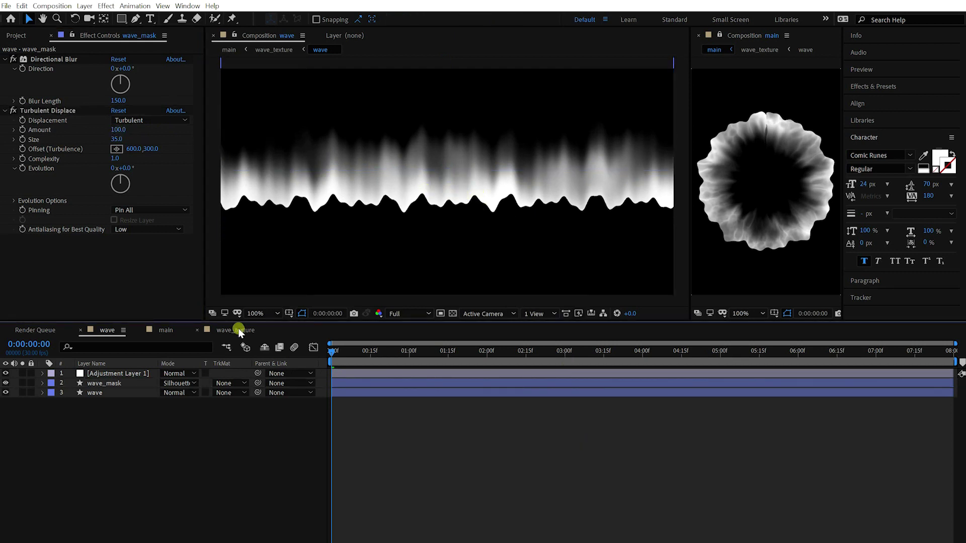
# - Duplicate the wave layer in the main comp
pyautogui.click(174, 330)
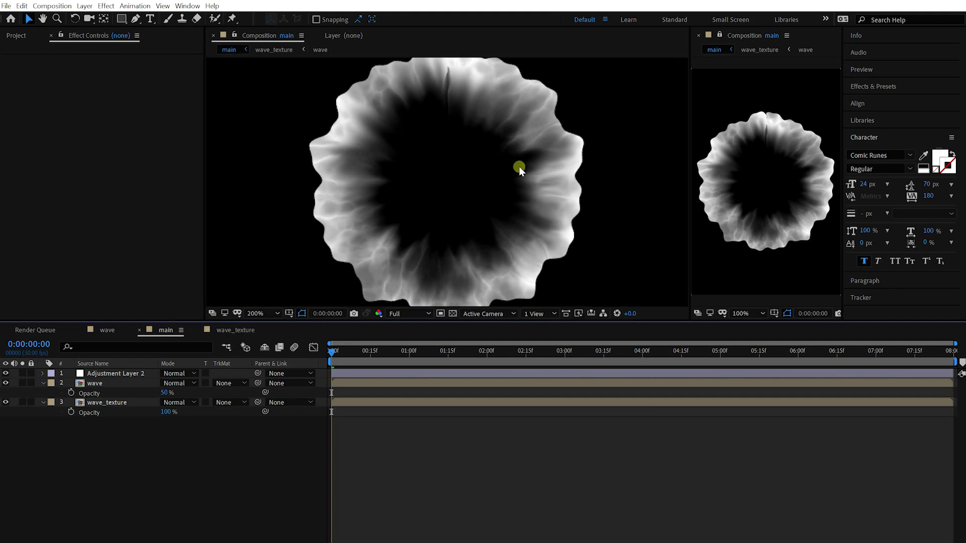
pyautogui.press('.')
pyautogui.click(122, 383)
pyautogui.hotkey('ctrl', 'd')
pyautogui.press(',')
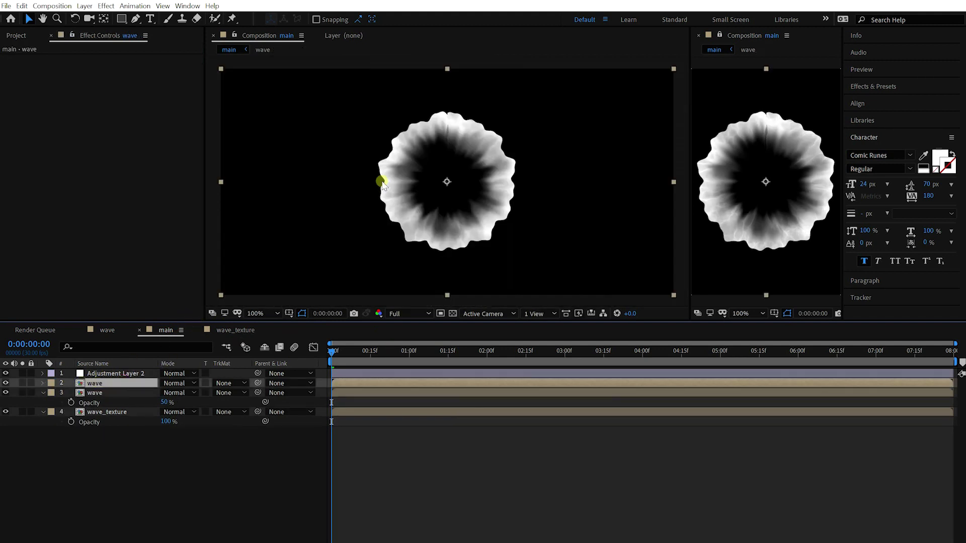
# - Add Levels on the Alpha channel, with Input Black 158 and Input White 214
pyautogui.click(107, 7)
pyautogui.moveTo(135, 126)
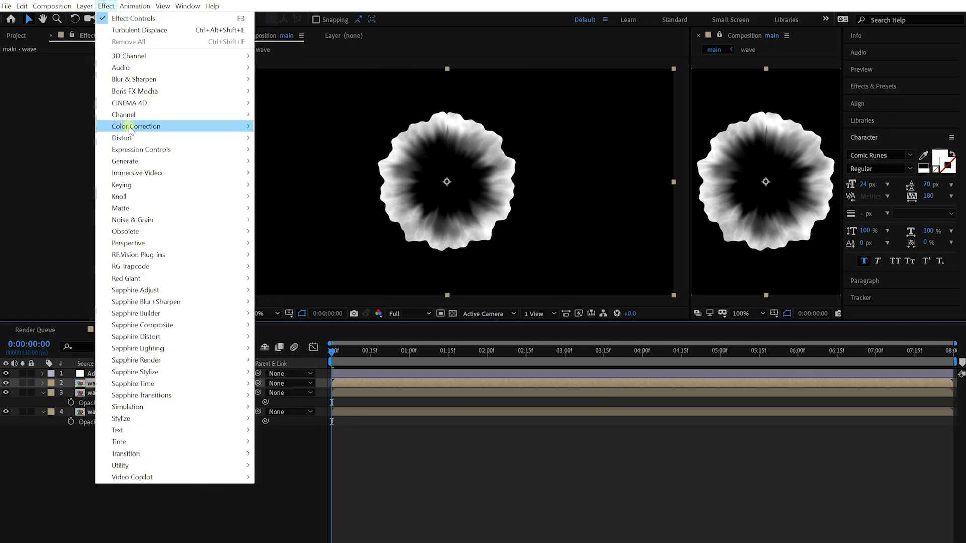
pyautogui.click(277, 407)
pyautogui.press('.')
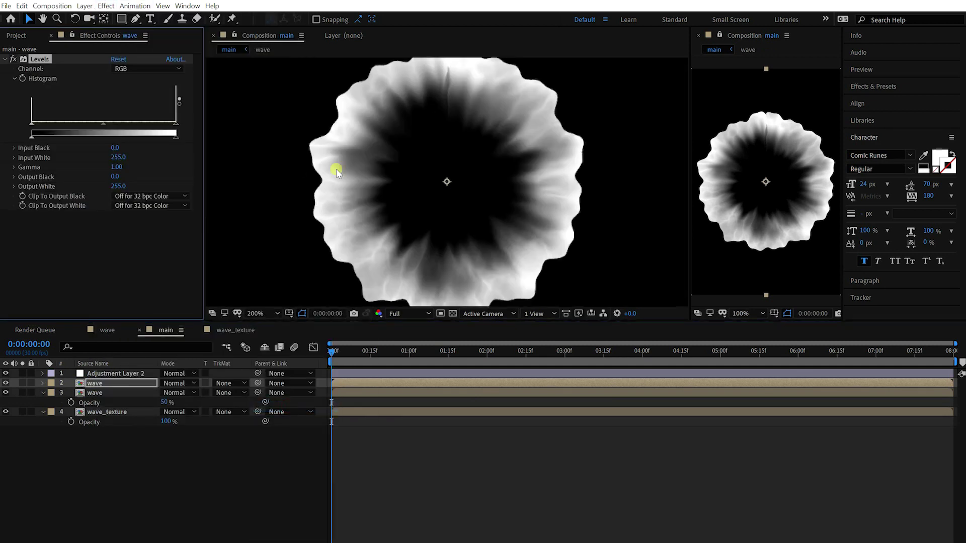
pyautogui.click(454, 314)
pyautogui.click(144, 69)
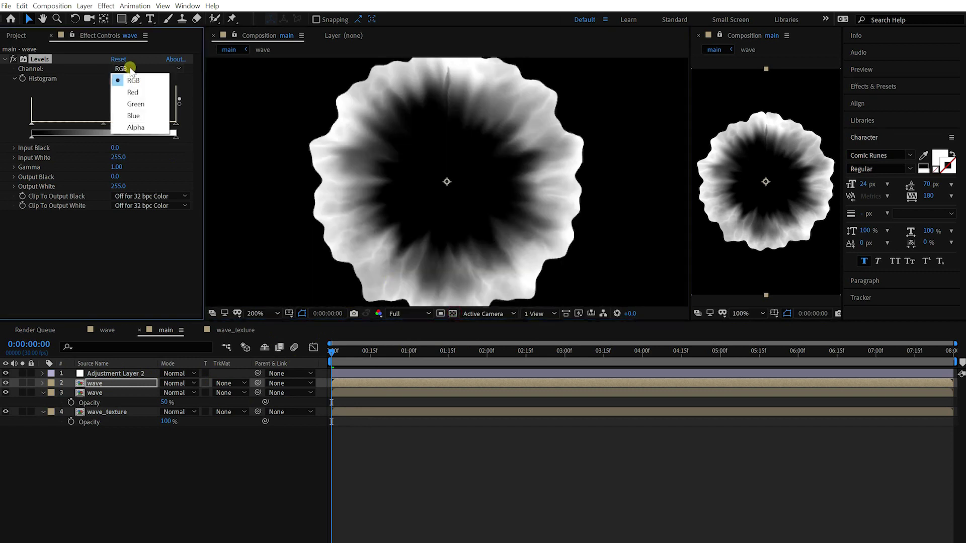
pyautogui.click(132, 127)
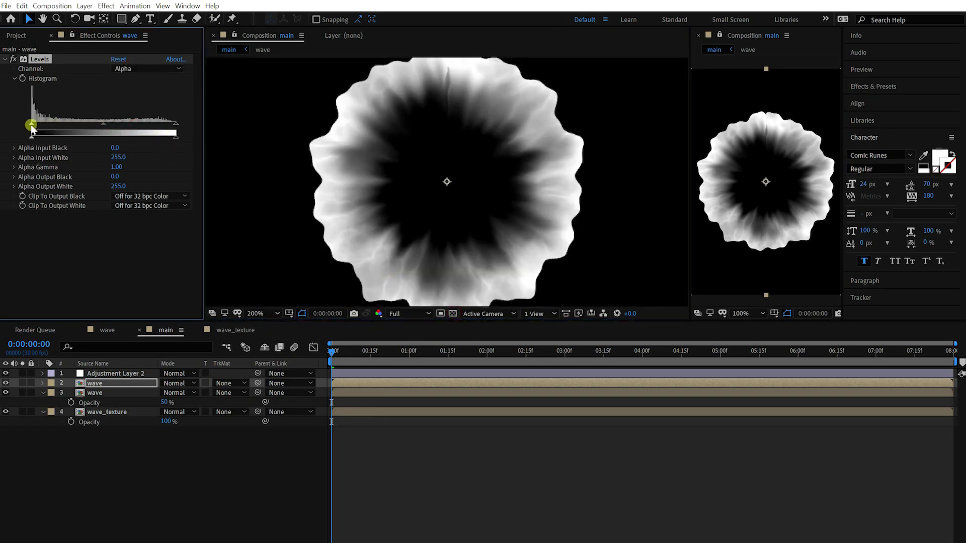
pyautogui.moveTo(31, 124)
pyautogui.mouseDown()
pyautogui.moveTo(156, 125)
pyautogui.moveTo(118, 129)
pyautogui.moveTo(146, 125)
pyautogui.moveTo(133, 130)
pyautogui.mouseUp()
# - Set the second wave copy's Opacity to 35%
pyautogui.click(86, 403)
pyautogui.click(166, 401)
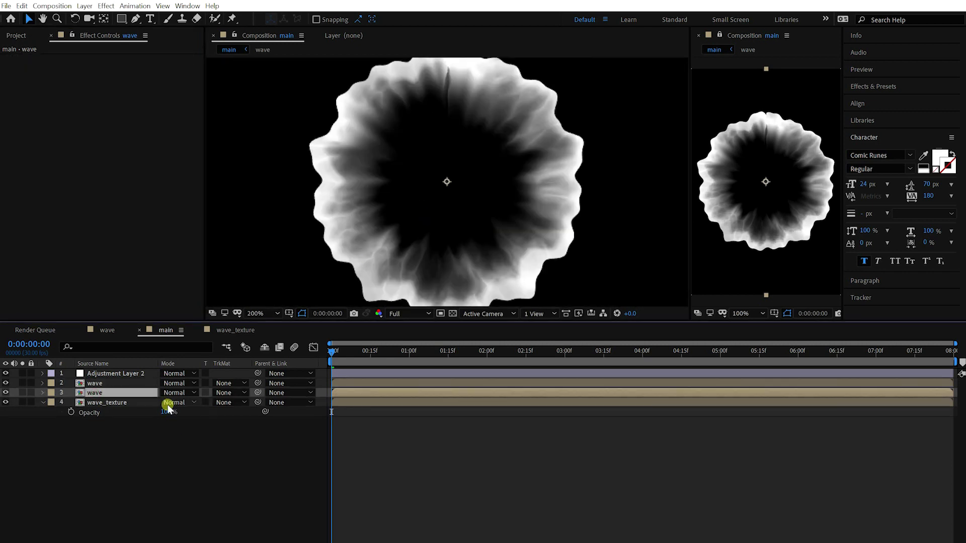
pyautogui.write('35')
pyautogui.press('Return')
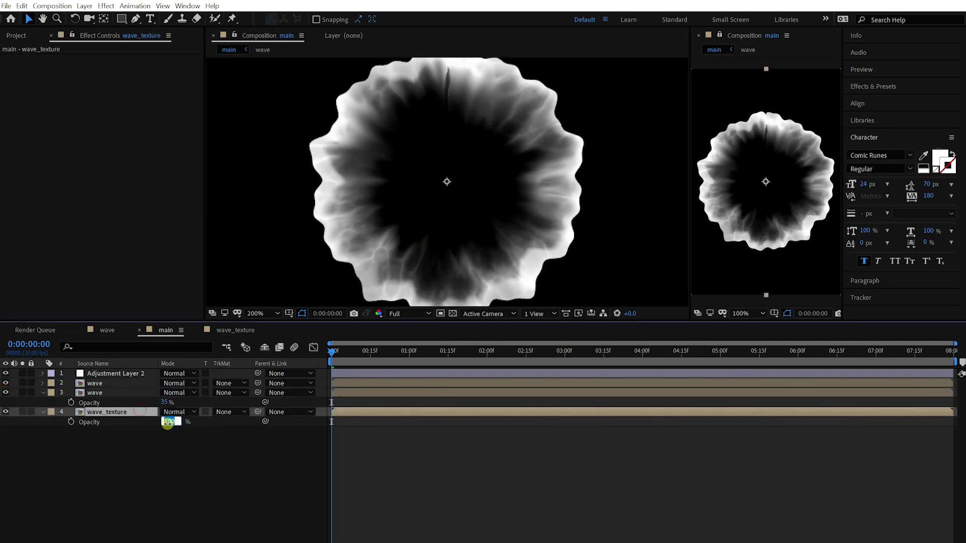
pyautogui.press('/')
# - Raise the upper copy's Levels Alpha Input Black to 187, then open the wave precomp
pyautogui.click(110, 387)
pyautogui.press('.')
pyautogui.moveTo(116, 123); pyautogui.dragTo(137, 126)
pyautogui.press('/')
pyautogui.click(95, 383)
pyautogui.doubleClick(95, 383)
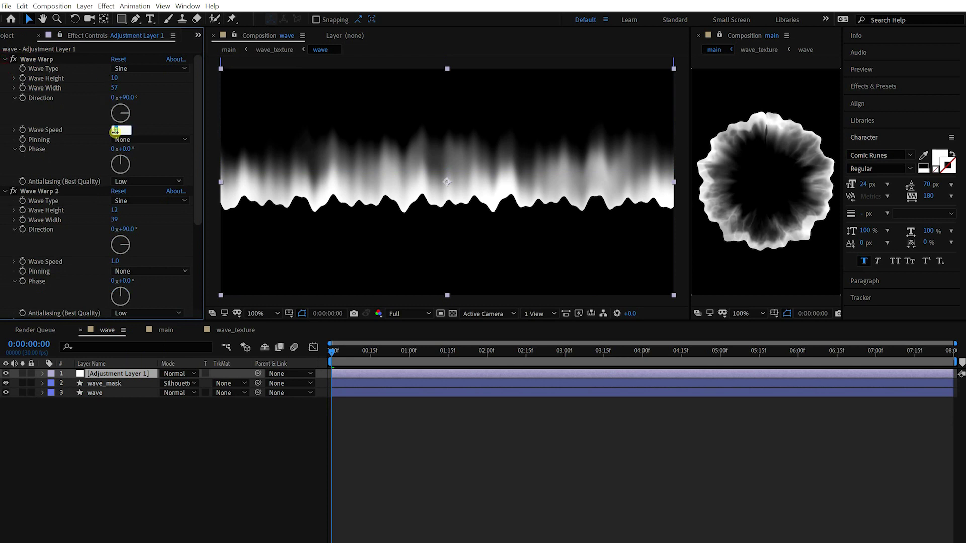
# - Set Wave Speed to 0 on Wave Warp, Wave Warp 2 and Wave Warp 3
pyautogui.press('Return')
pyautogui.click(115, 262)
pyautogui.write('0')
pyautogui.press('Return')
pyautogui.scroll(-2, 141, 268)
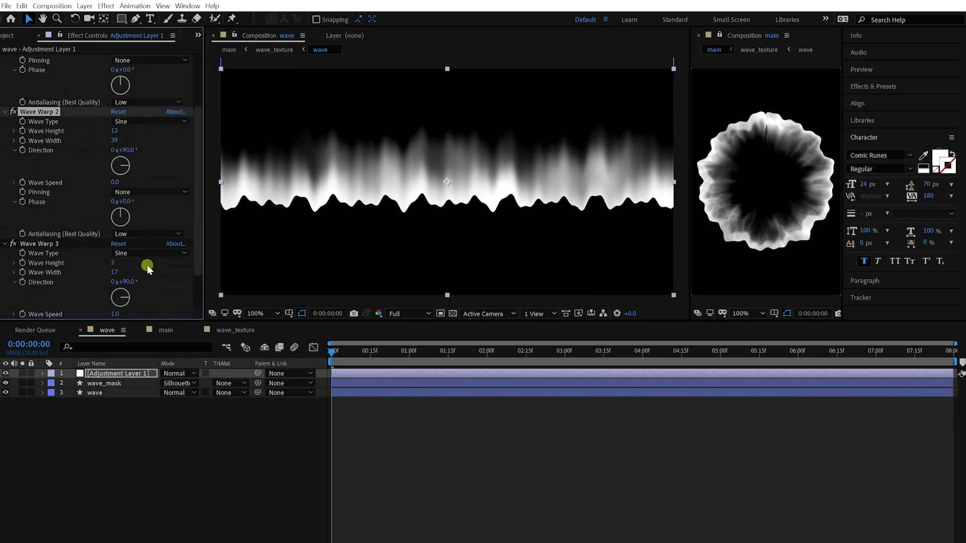
pyautogui.scroll(-2, 119, 263)
pyautogui.click(114, 262)
pyautogui.write('0')
pyautogui.press('Return')
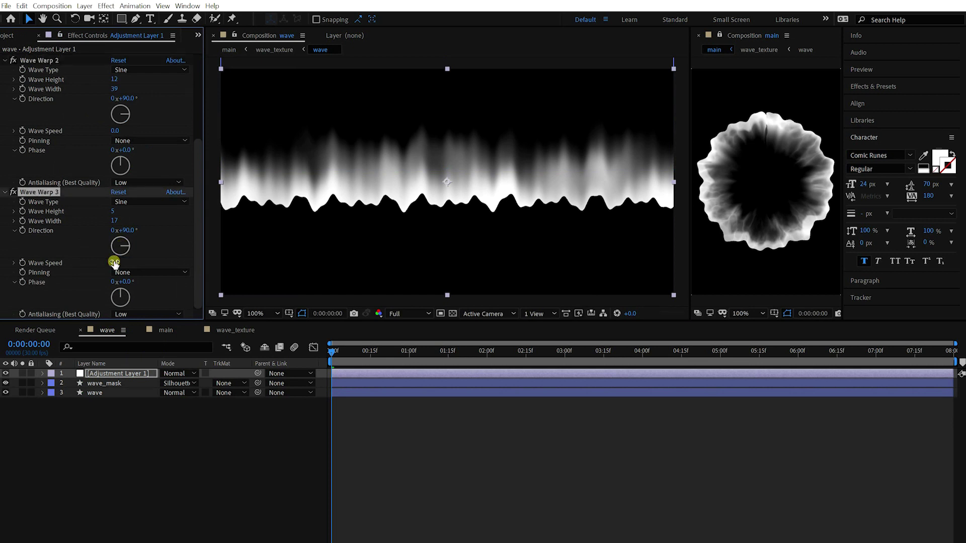
# - Collapse the Wave Warp settings and select the wave_mask and wave layers
pyautogui.click(7, 60)
pyautogui.scroll(1, 8, 83)
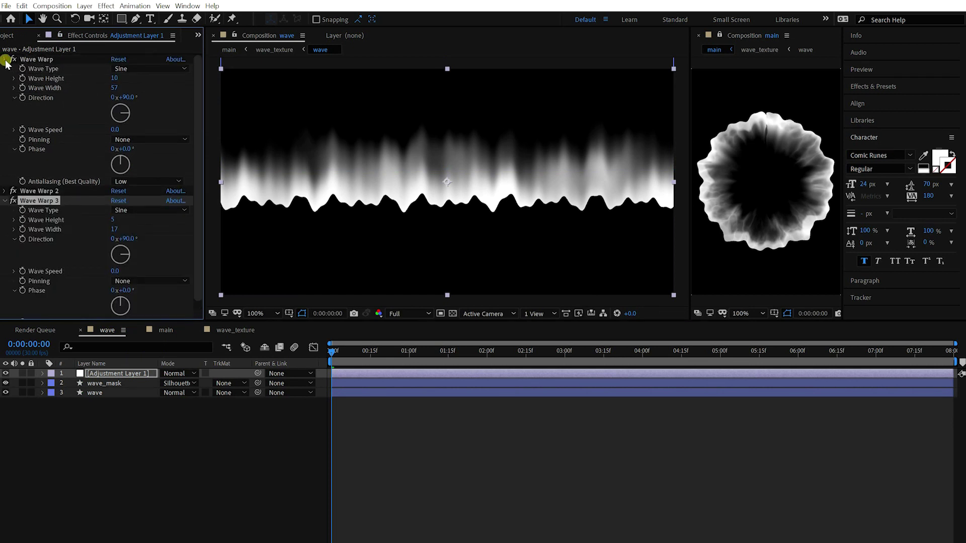
pyautogui.click(7, 60)
pyautogui.click(123, 387)
pyautogui.keyDown('shift'); pyautogui.click(273, 393); pyautogui.keyUp('shift')
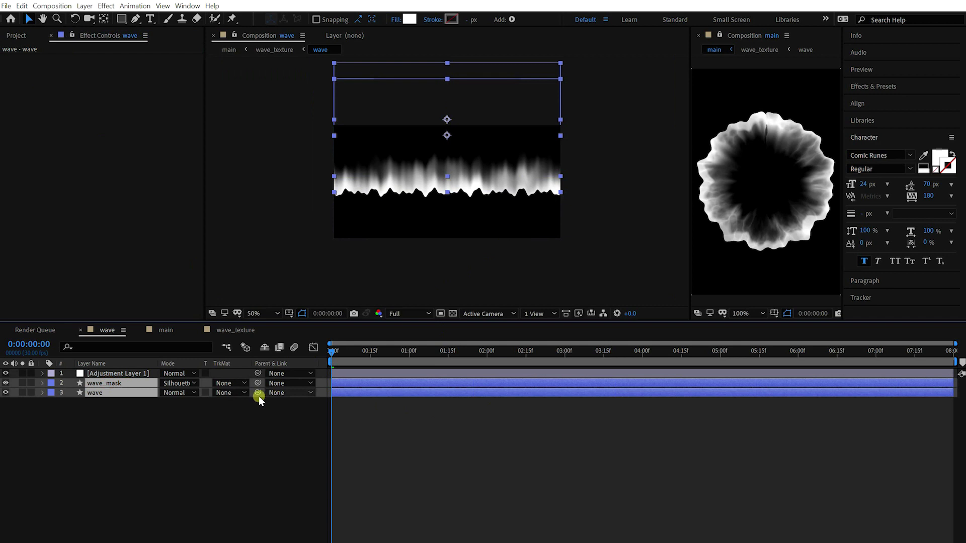
# - Add Position keyframes to wave_mask and wave, then move to about one second
pyautogui.press('p')
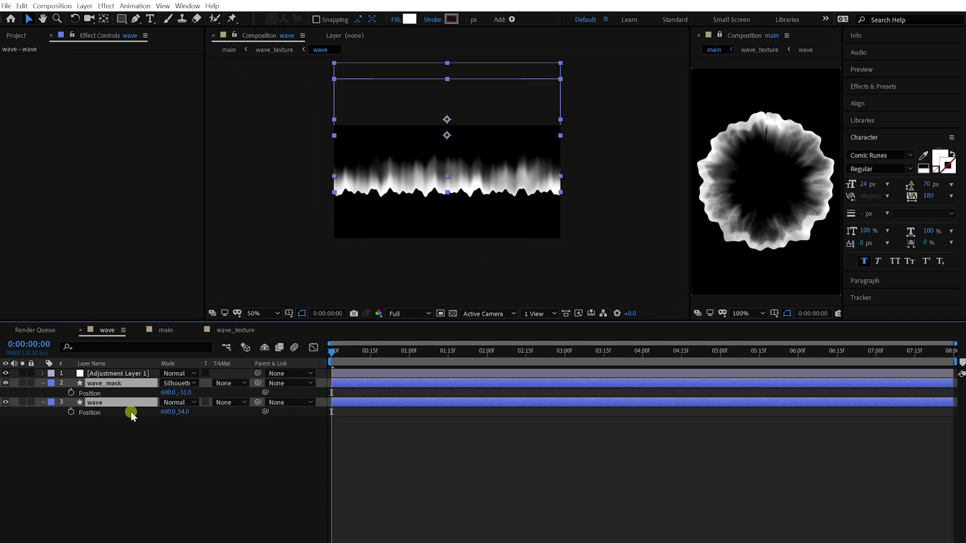
pyautogui.click(71, 393)
pyautogui.click(390, 392)
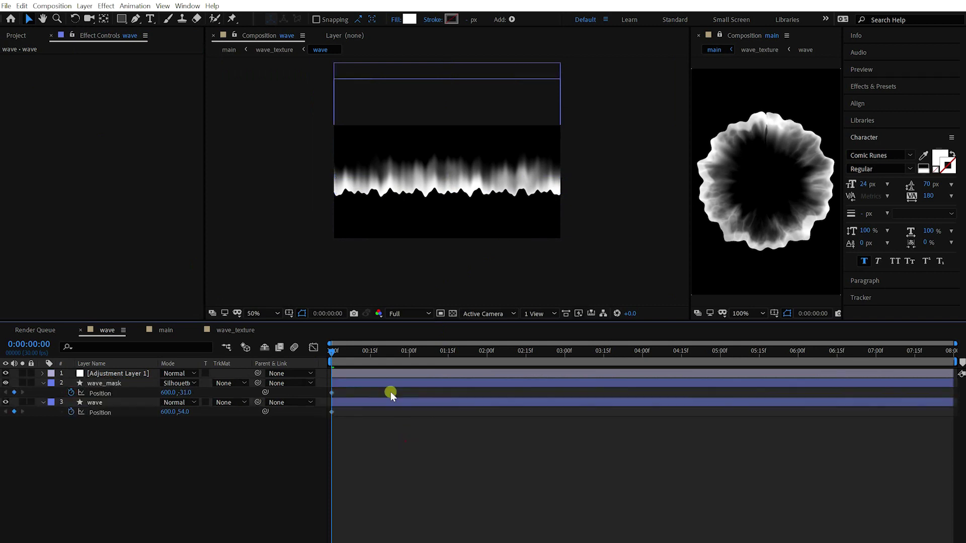
pyautogui.moveTo(333, 351); pyautogui.dragTo(411, 361)
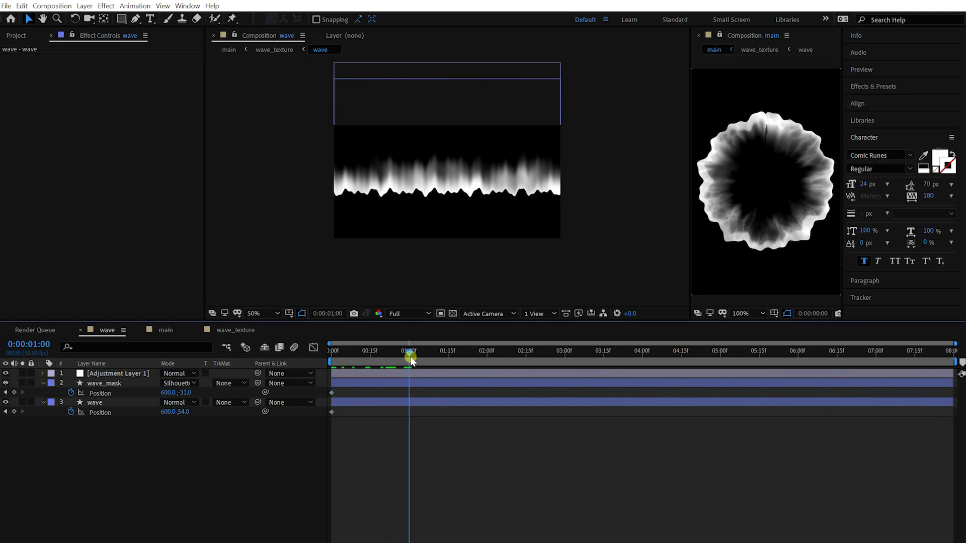
# - Drag the wave layer upward above the frame at frame zero
pyautogui.click(416, 185)
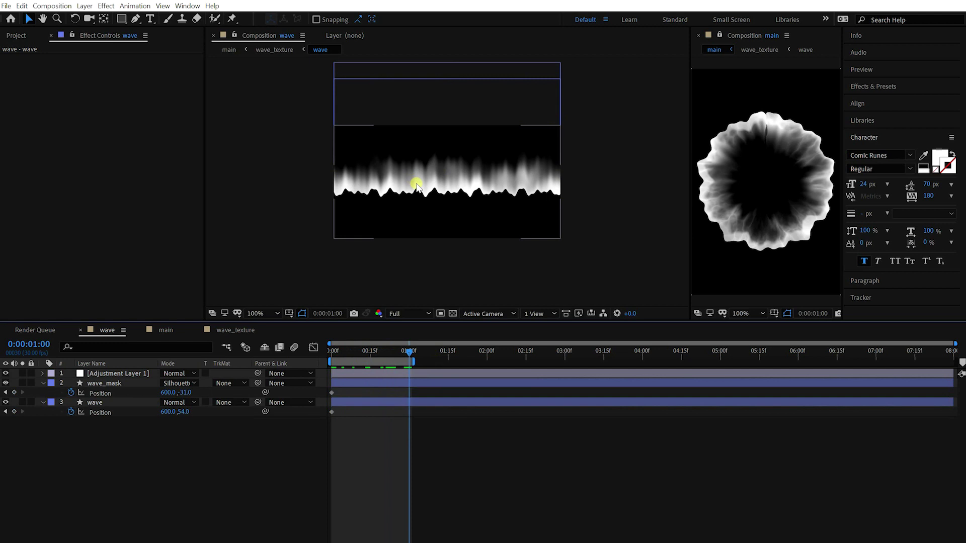
pyautogui.scroll(2, 415, 184)
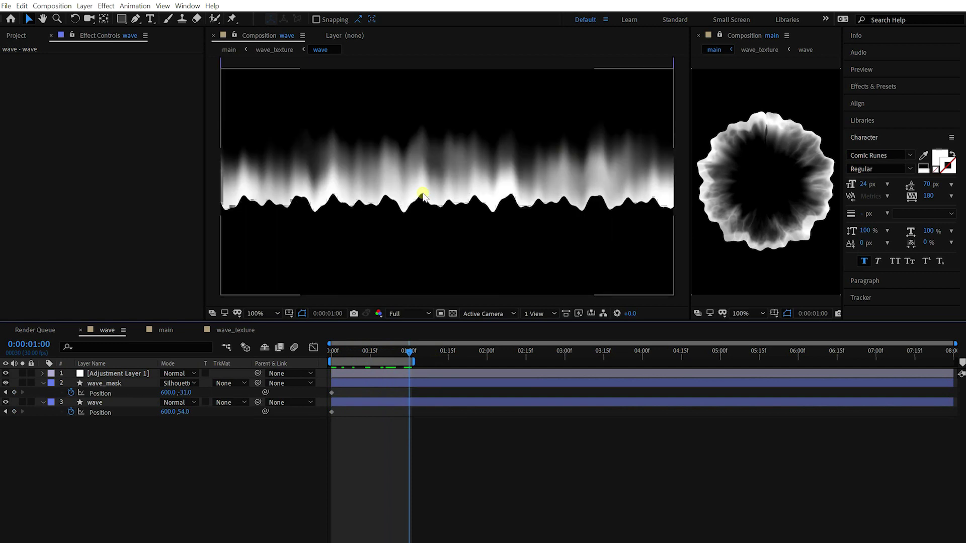
pyautogui.scroll(-2, 421, 195)
pyautogui.scroll(2, 416, 184)
pyautogui.click(368, 405)
pyautogui.moveTo(359, 349); pyautogui.dragTo(334, 351)
pyautogui.scroll(-2, 461, 221)
pyautogui.moveTo(502, 149)
pyautogui.mouseDown()
pyautogui.moveTo(508, 90)
pyautogui.moveTo(493, 108)
pyautogui.mouseUp()
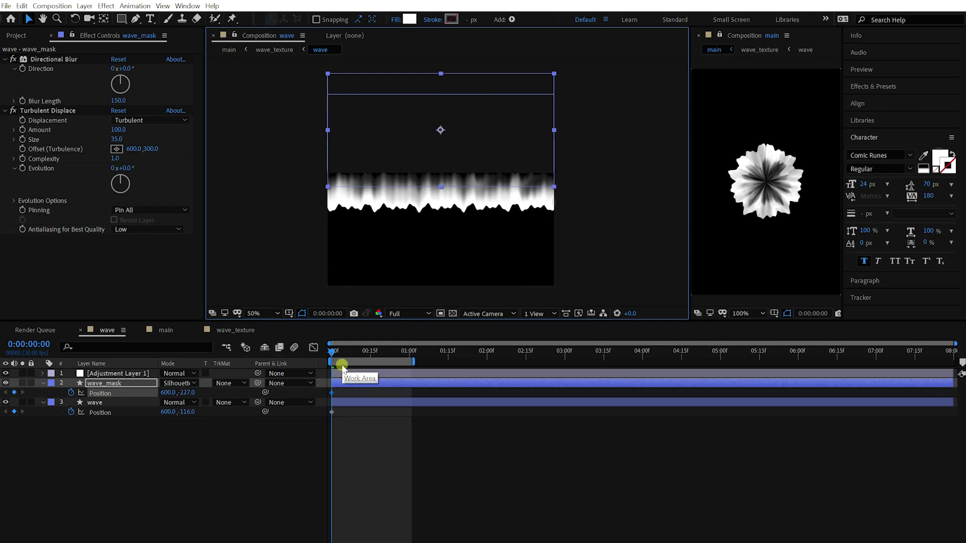
# - At 0:00:01:00, move wave and wave_mask lower and preview the motion
pyautogui.hotkey('alt', 'shift', 'j')
pyautogui.write('100')
pyautogui.press('Return')
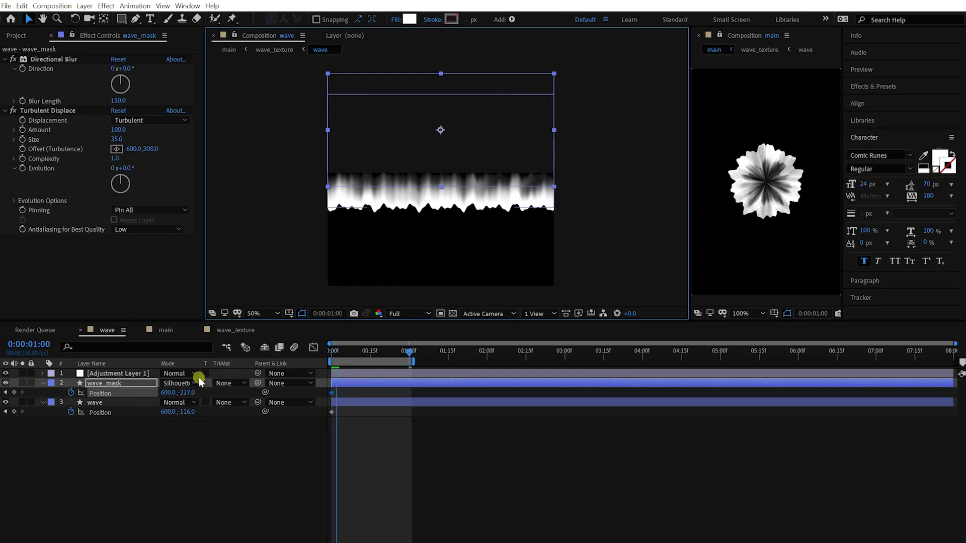
pyautogui.click(125, 406)
pyautogui.moveTo(503, 181); pyautogui.dragTo(504, 204)
pyautogui.click(135, 382)
pyautogui.moveTo(444, 136); pyautogui.dragTo(448, 212)
pyautogui.click(397, 459)
pyautogui.click(408, 406)
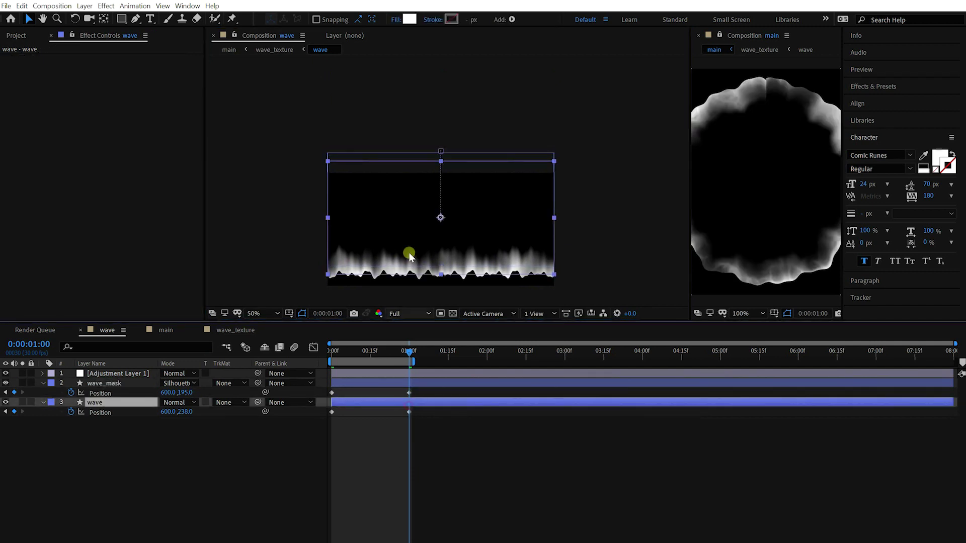
pyautogui.press('space')
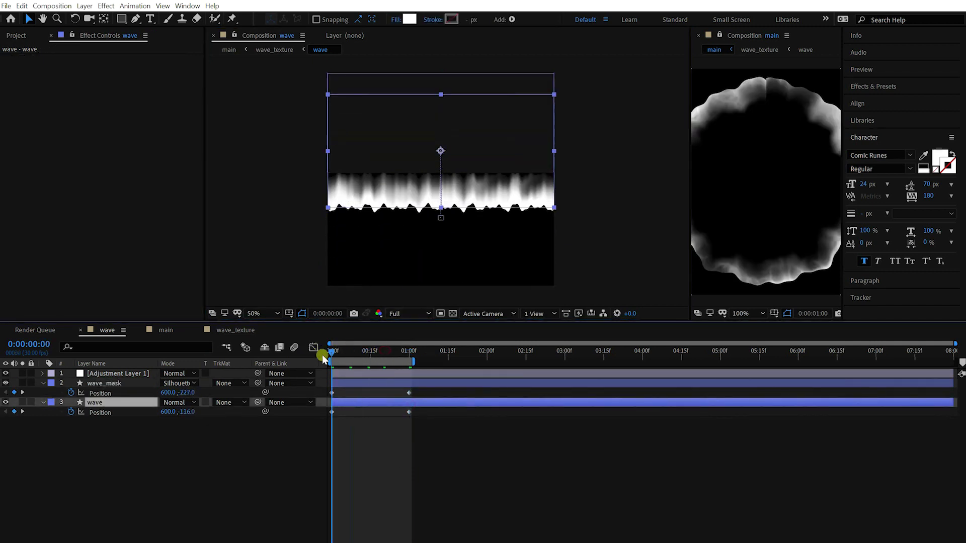
# - Raise wave_mask's edge a few pixels and start keyframing its Directional Blur Length
pyautogui.click(501, 205)
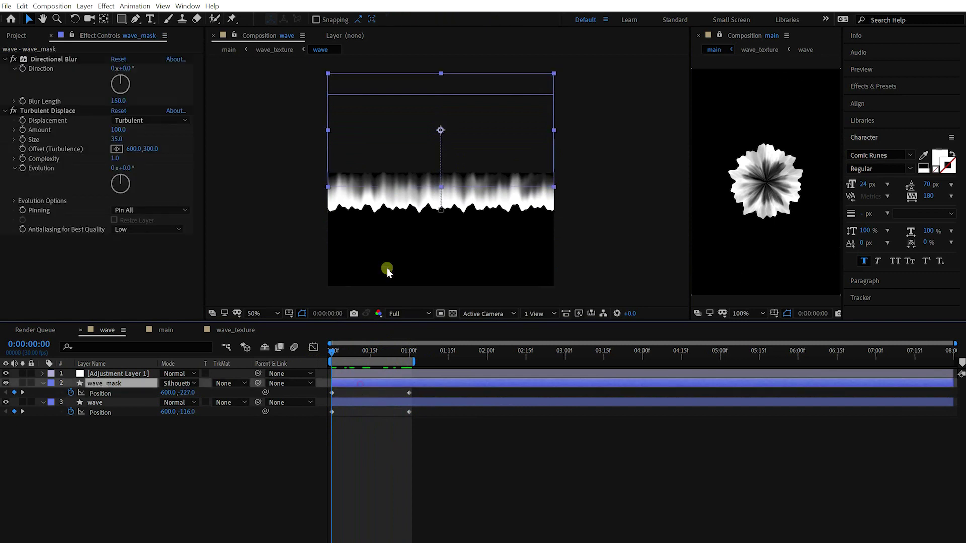
pyautogui.moveTo(474, 93); pyautogui.dragTo(474, 89)
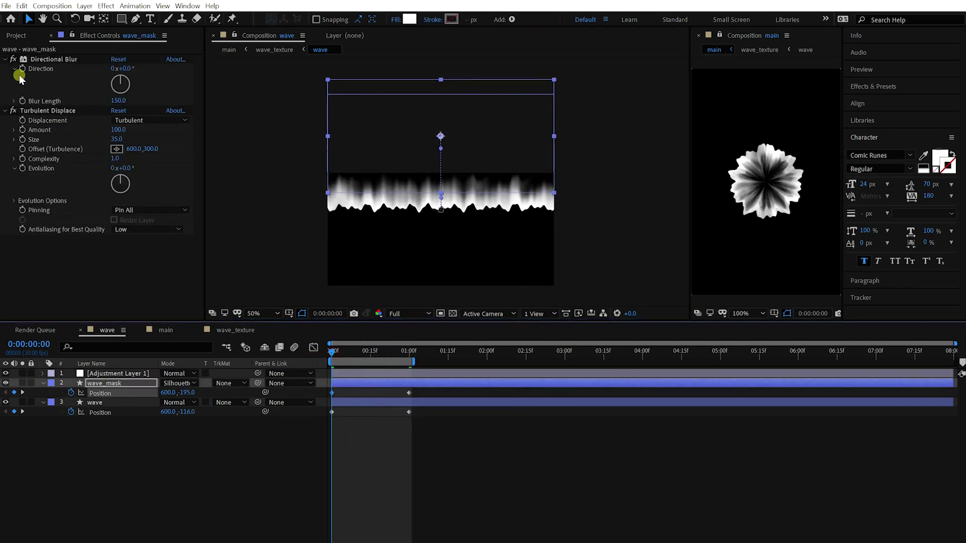
pyautogui.click(24, 101)
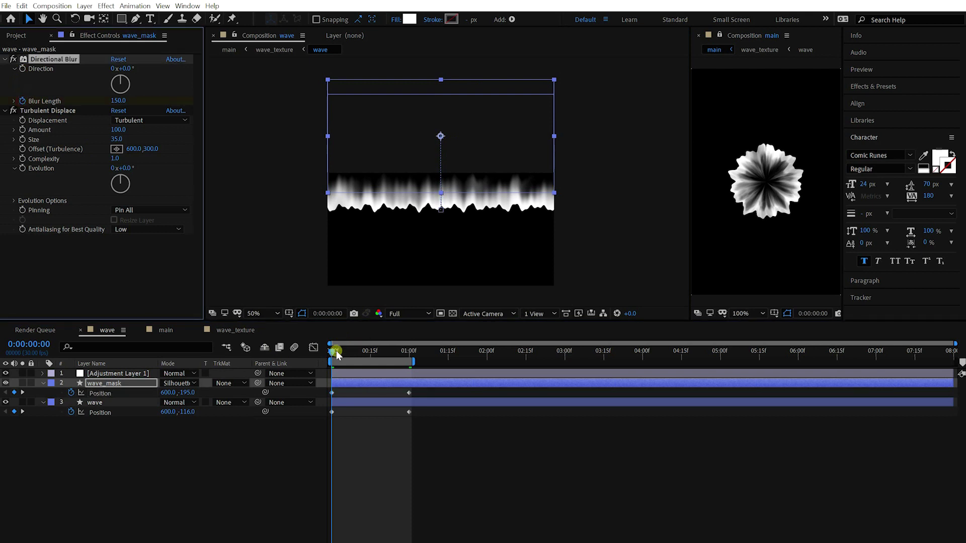
pyautogui.moveTo(335, 354); pyautogui.dragTo(409, 355)
pyautogui.click(119, 101)
# - Set wave_mask's blur length to 40 at one second, check it, and return to frame zero
pyautogui.press('Return')
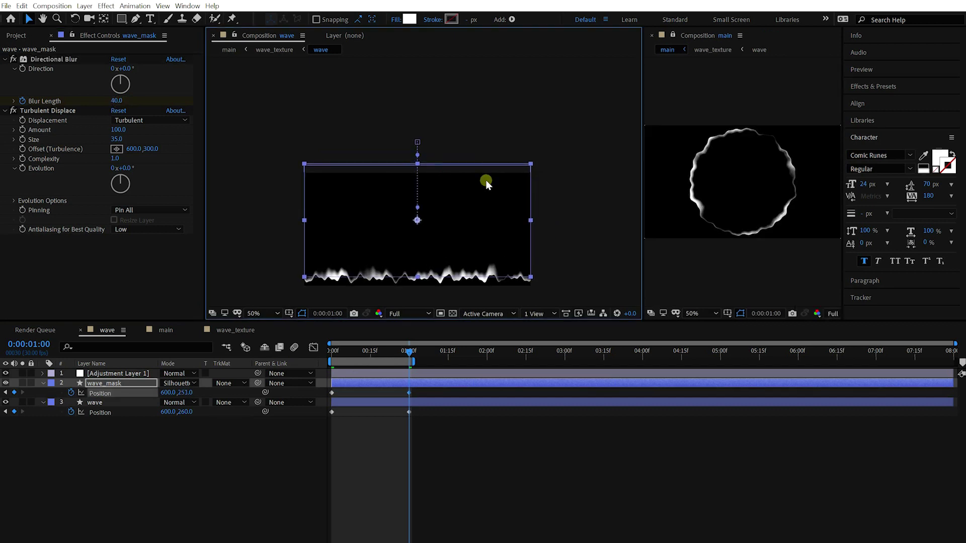
pyautogui.click(468, 469)
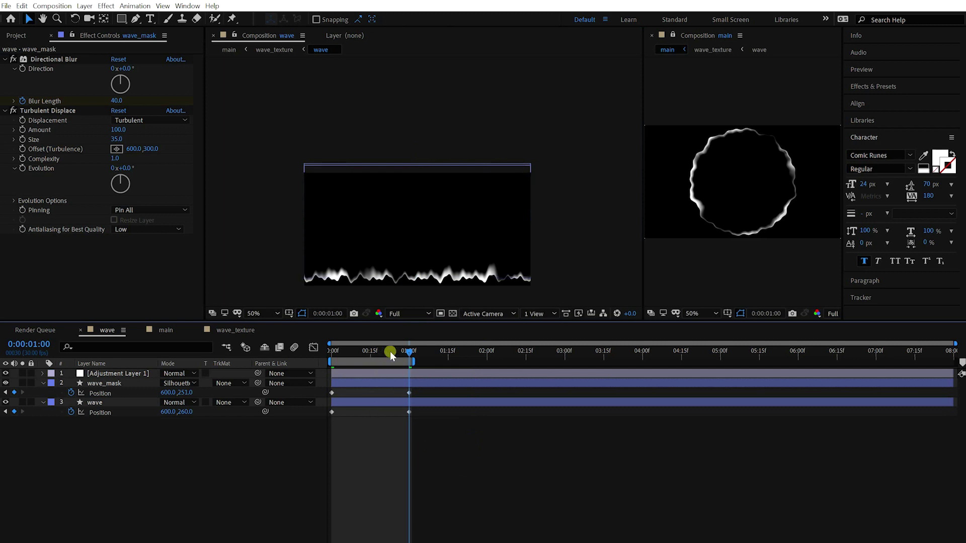
pyautogui.moveTo(393, 350)
pyautogui.mouseDown()
pyautogui.moveTo(326, 354)
pyautogui.moveTo(376, 353)
pyautogui.moveTo(362, 352)
pyautogui.mouseUp()
pyautogui.press('Home')
pyautogui.click(343, 383)
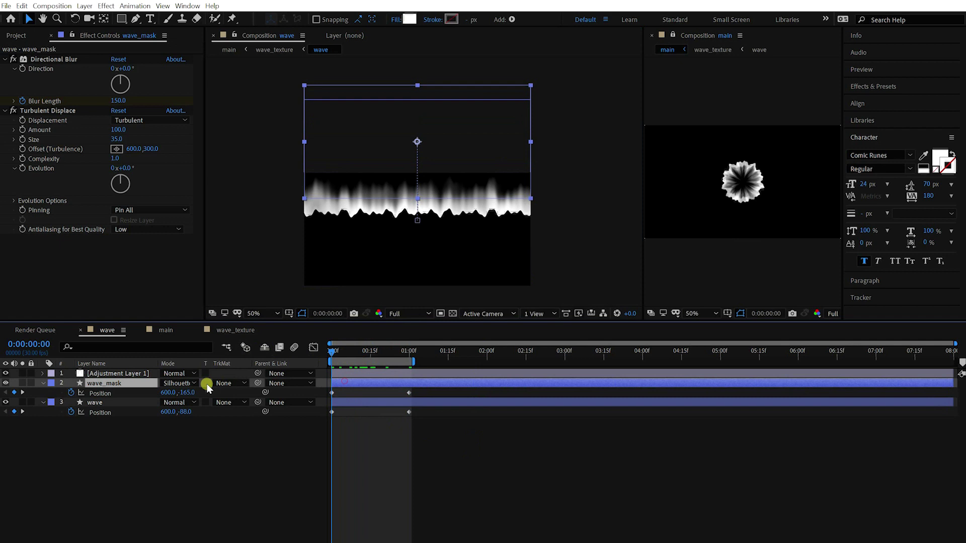
# - Delay wave_mask's first Position keyframe to about frame 7
pyautogui.click(332, 392)
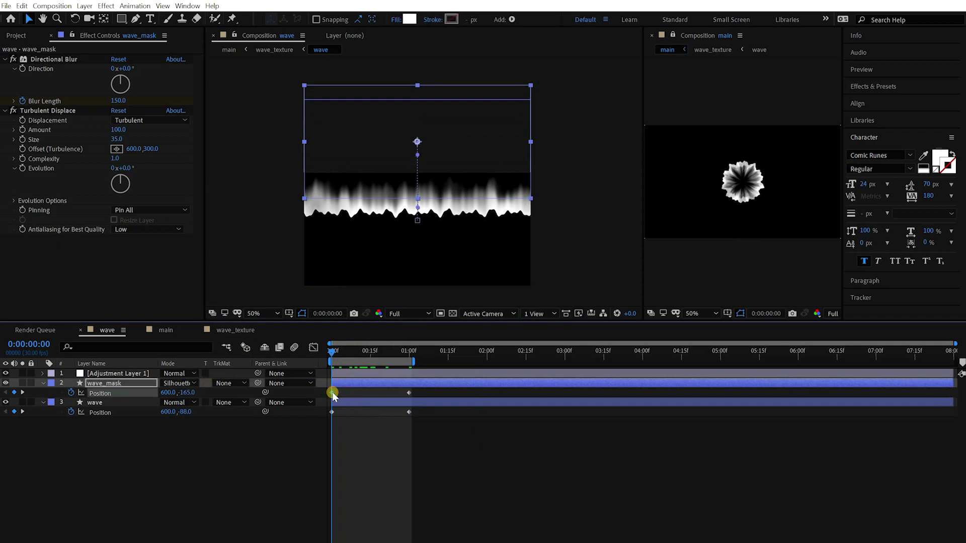
pyautogui.moveTo(347, 394); pyautogui.dragTo(349, 392)
pyautogui.moveTo(333, 352); pyautogui.dragTo(388, 356)
# - Select both layers' one-second keyframes, preview, and select the Wave Warp adjustment layer
pyautogui.click(409, 412)
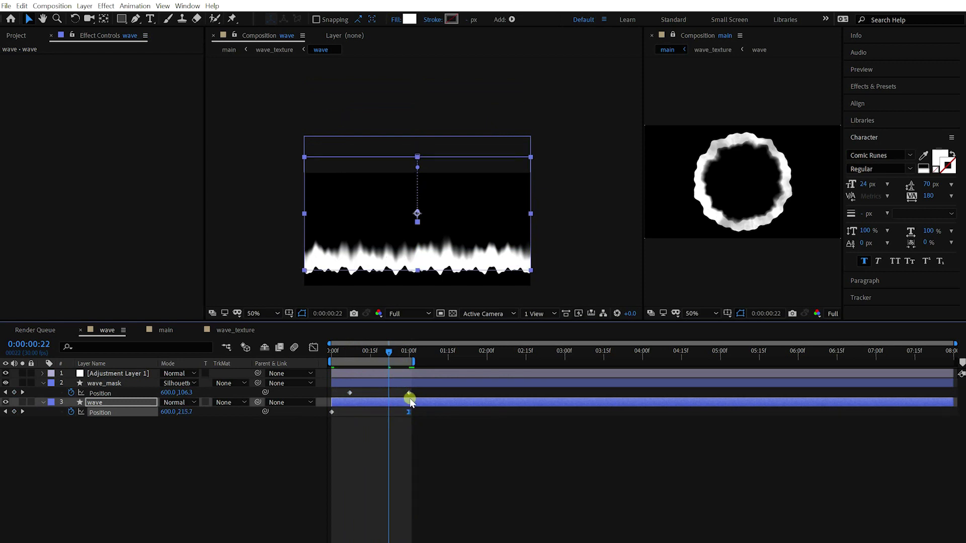
pyautogui.click(409, 392)
pyautogui.click(423, 438)
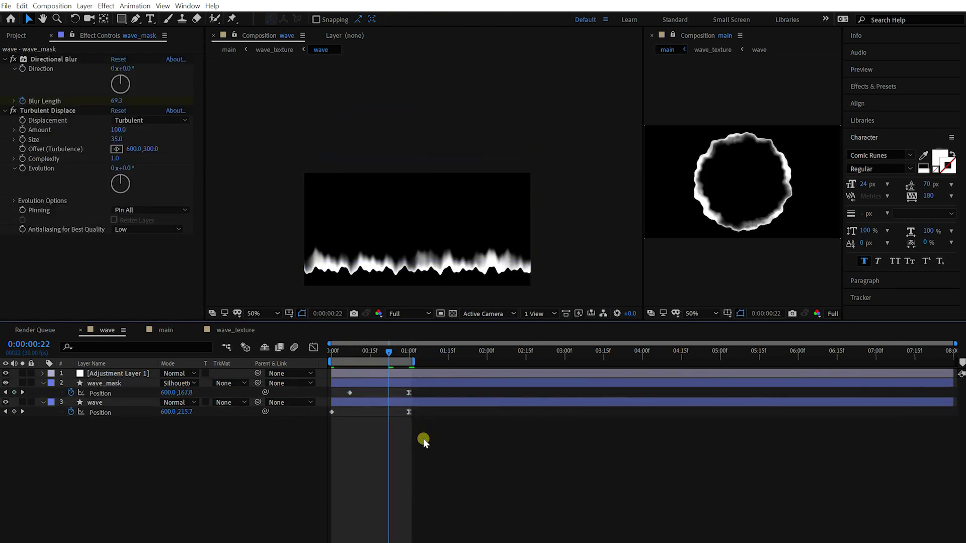
pyautogui.press('space')
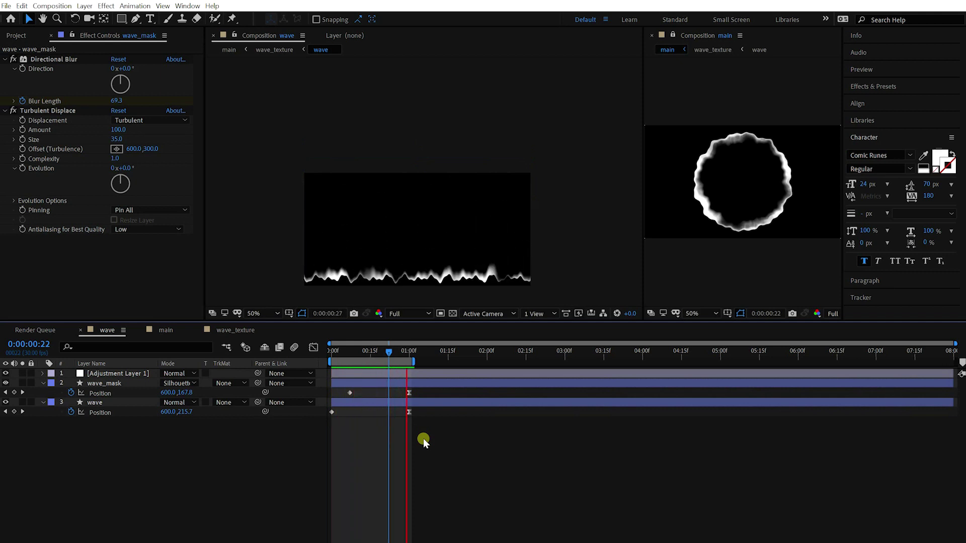
pyautogui.moveTo(359, 352); pyautogui.dragTo(325, 352)
pyautogui.click(365, 373)
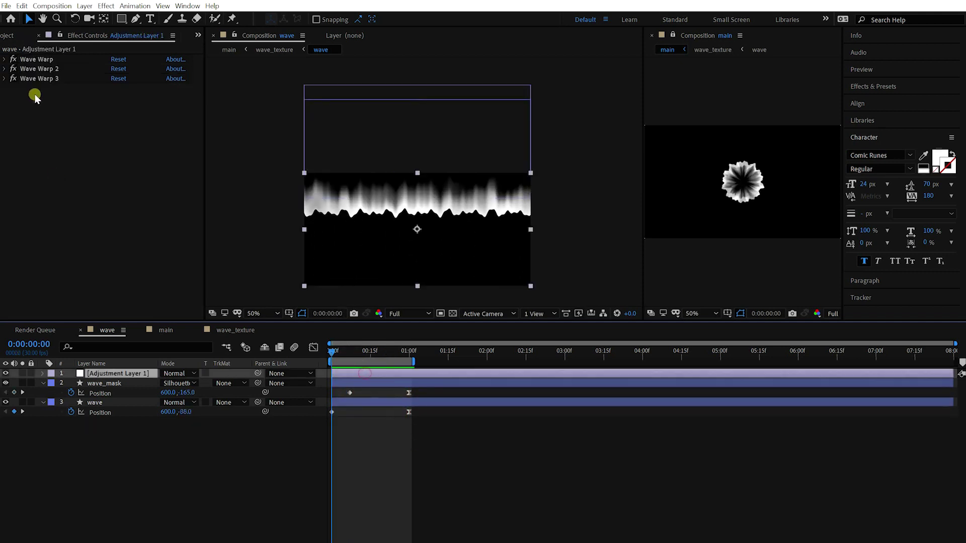
# - Keyframe all three Wave Warp heights, setting them to 3, 2 and 1 at one second
pyautogui.click(10, 69)
pyautogui.click(5, 59)
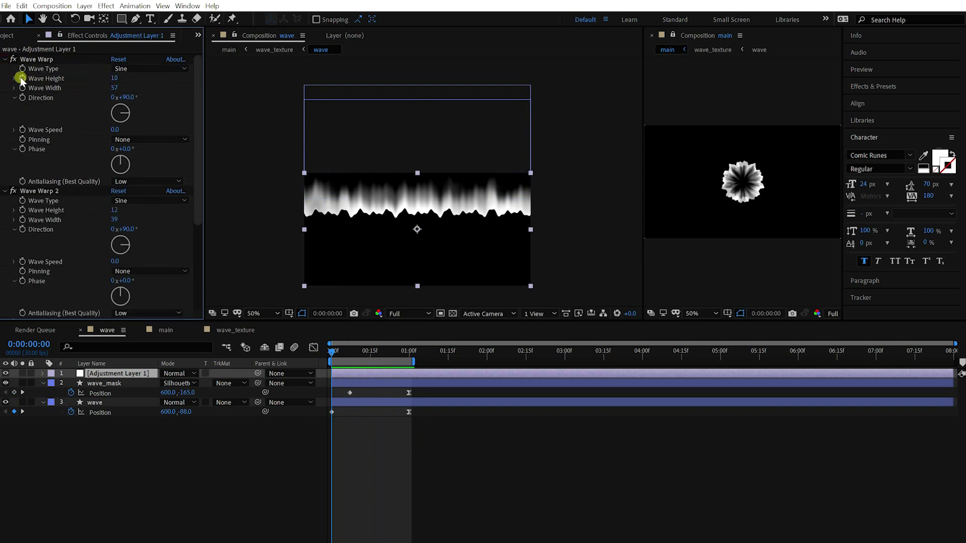
pyautogui.click(21, 78)
pyautogui.click(23, 210)
pyautogui.scroll(-5, 25, 212)
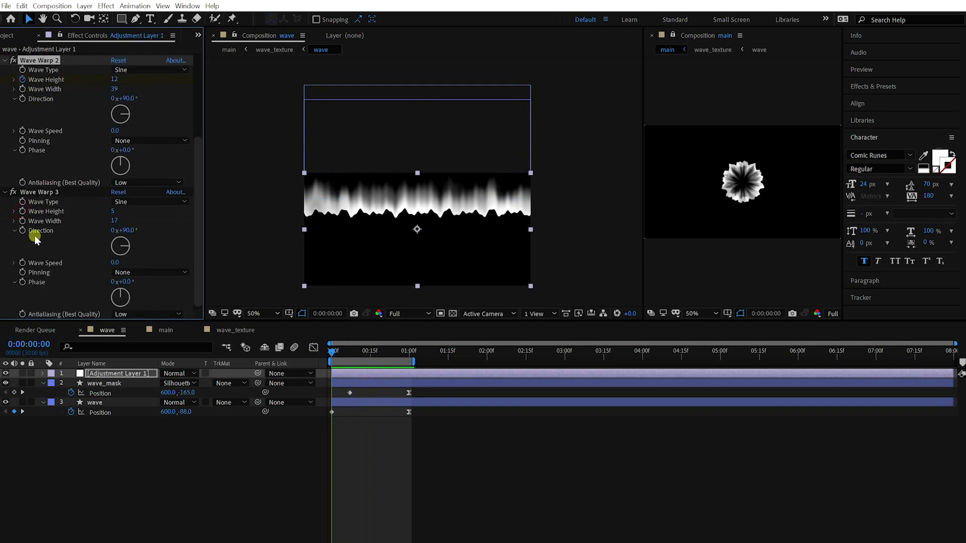
pyautogui.click(23, 211)
pyautogui.moveTo(358, 352); pyautogui.dragTo(408, 353)
pyautogui.click(113, 211)
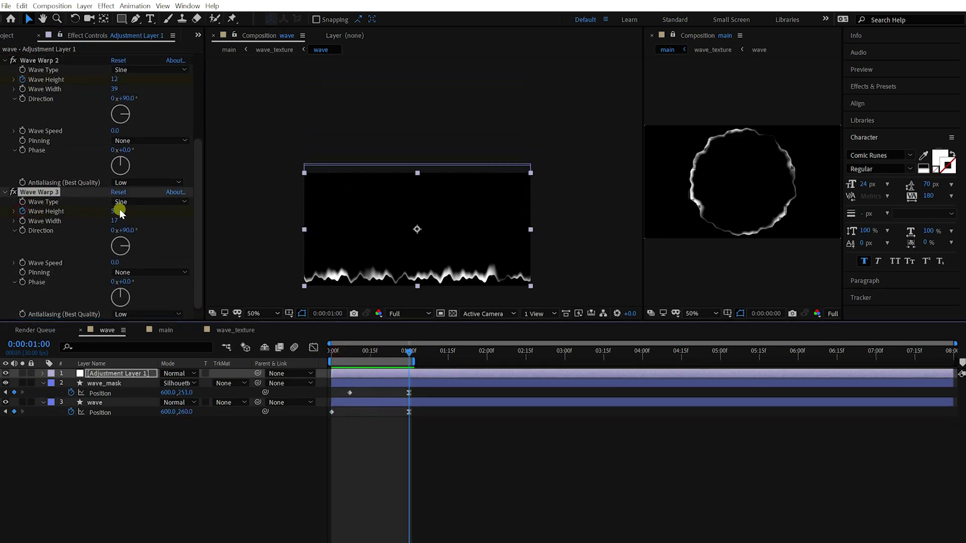
pyautogui.press('Return')
pyautogui.scroll(3, 113, 211)
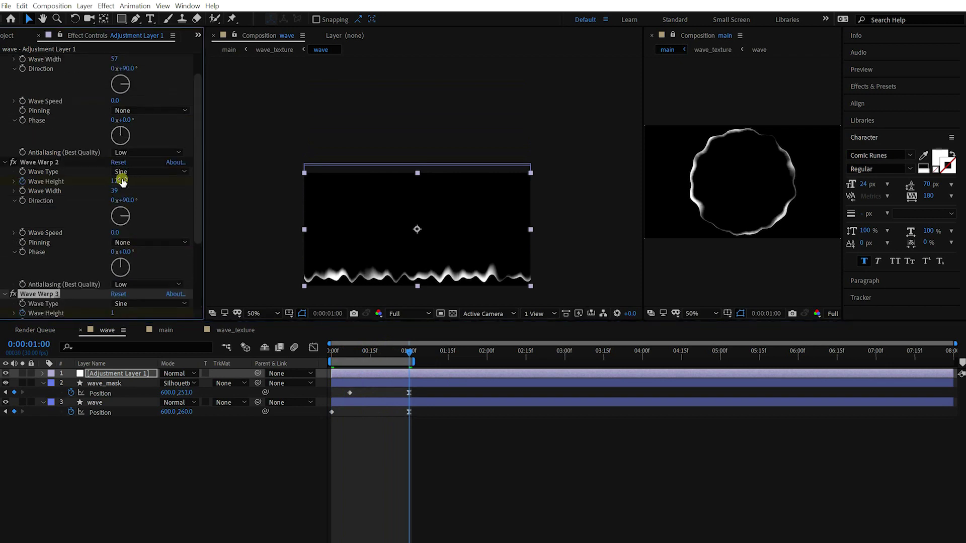
pyautogui.click(112, 182)
pyautogui.write('1')
pyautogui.press('Return')
pyautogui.scroll(2, 112, 181)
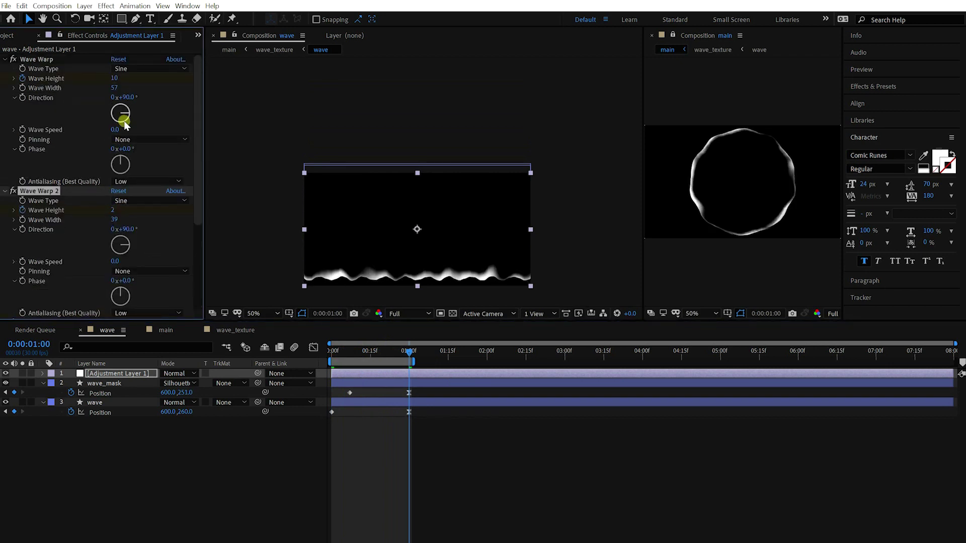
pyautogui.write('0')
pyautogui.press('Return')
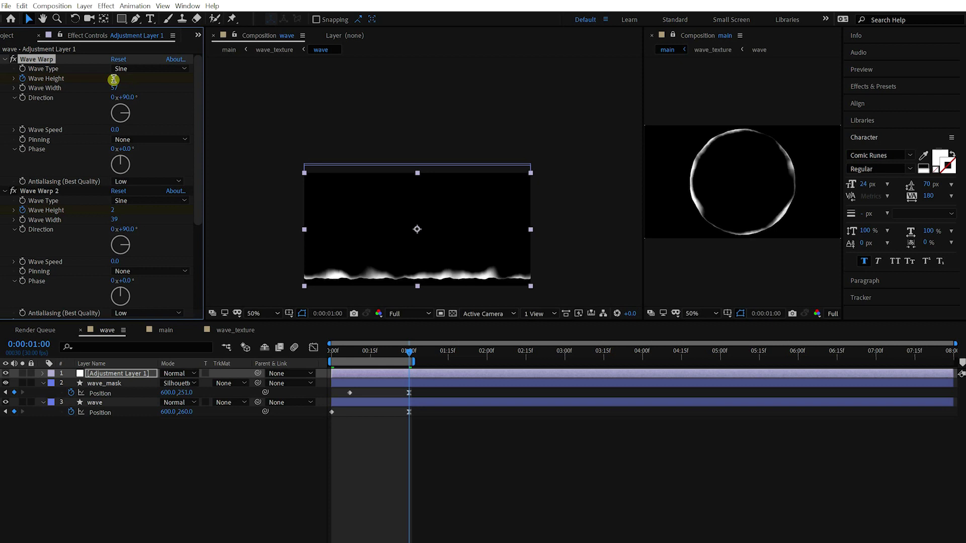
# - Select all the Wave Height keyframes, ease them, and preview the wave animation
pyautogui.click(468, 444)
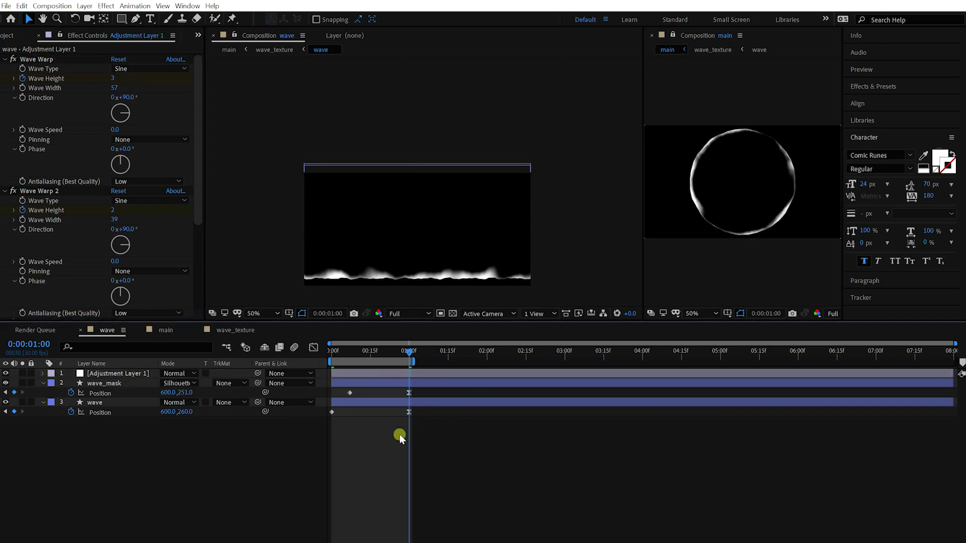
pyautogui.click(378, 372)
pyautogui.press('u')
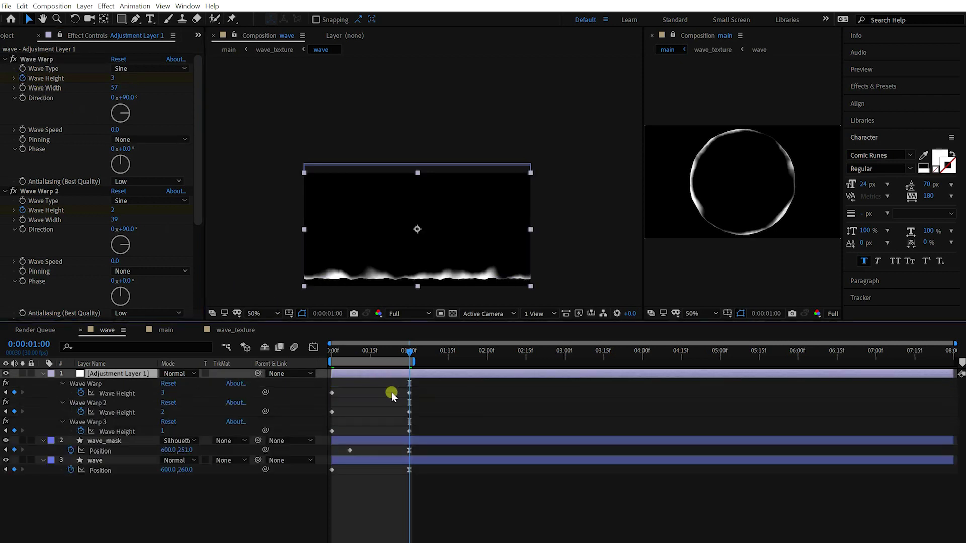
pyautogui.moveTo(392, 392); pyautogui.dragTo(430, 438)
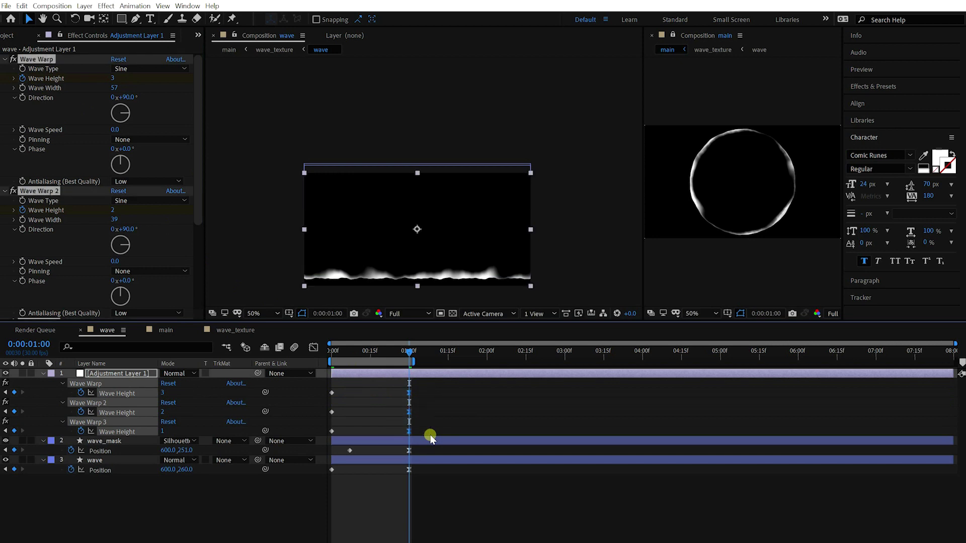
pyautogui.press('Delete')
pyautogui.hotkey('ctrl', 'z')
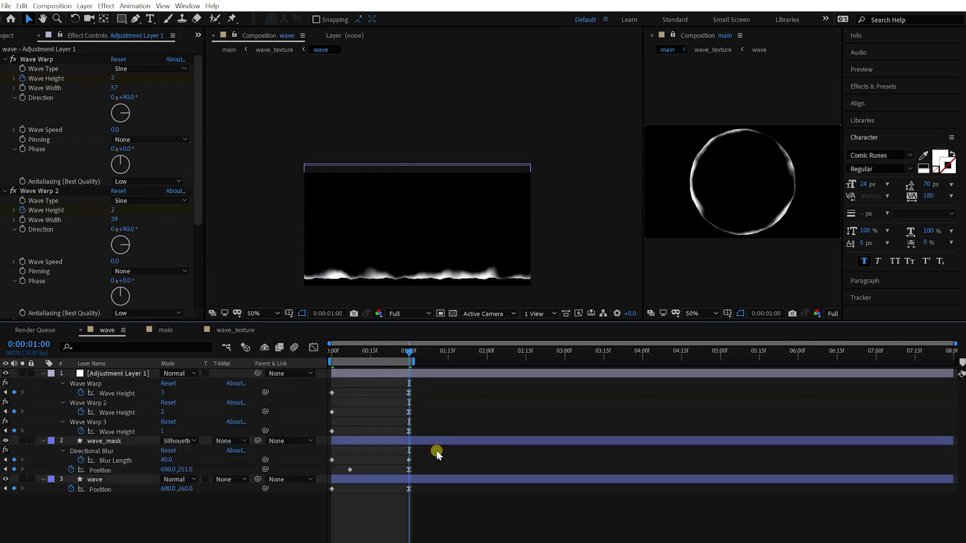
pyautogui.press('u')
pyautogui.press('space')
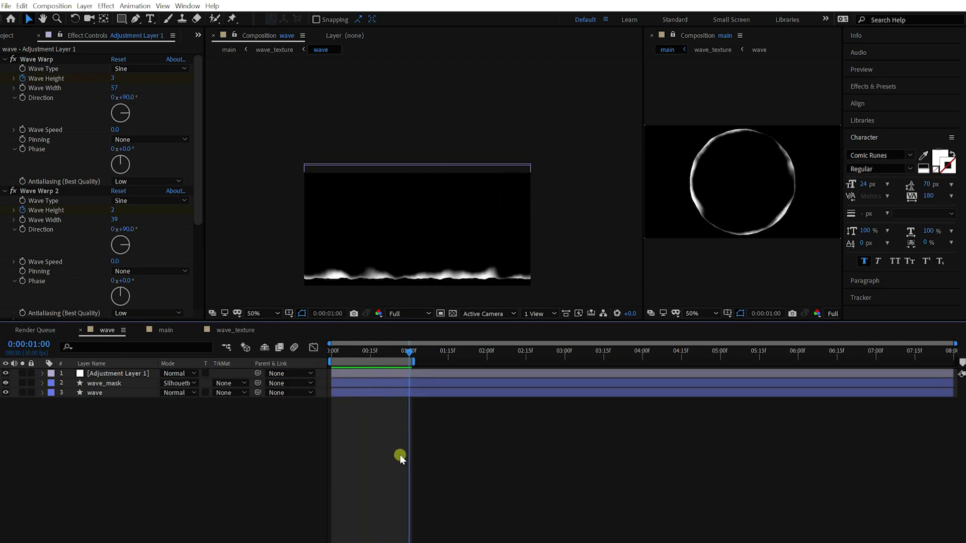
# - Shift the three starting Wave Height keyframes several frames later and return to the main comp
pyautogui.click(333, 350)
pyautogui.click(347, 380)
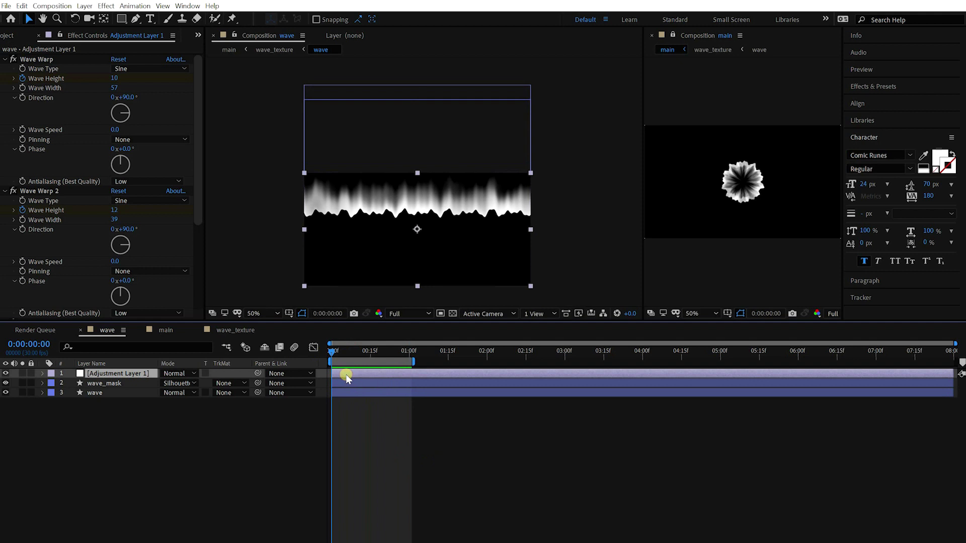
pyautogui.press('u')
pyautogui.moveTo(323, 439)
pyautogui.mouseDown()
pyautogui.moveTo(333, 391)
pyautogui.moveTo(349, 393)
pyautogui.mouseUp()
pyautogui.moveTo(333, 351)
pyautogui.mouseDown()
pyautogui.moveTo(373, 355)
pyautogui.moveTo(359, 378)
pyautogui.mouseUp()
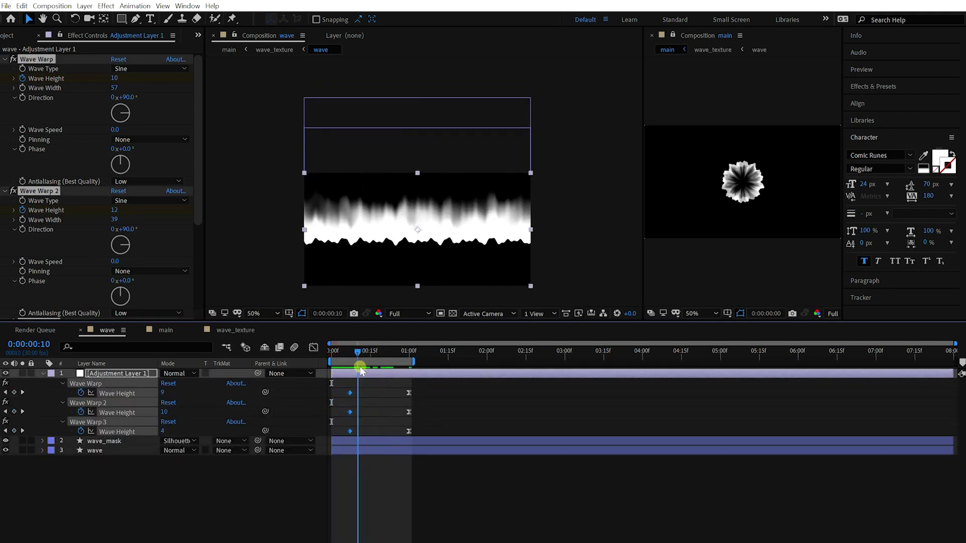
pyautogui.click(165, 330)
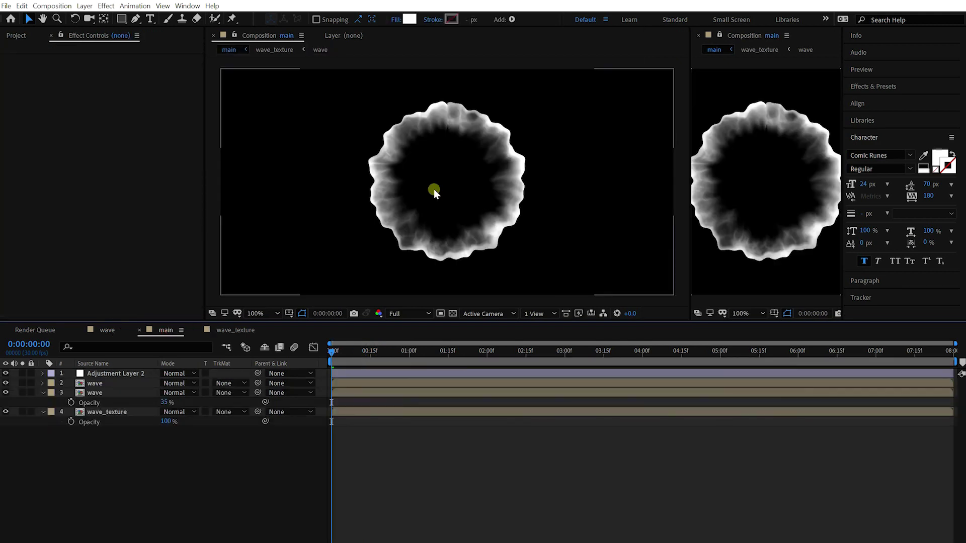
pyautogui.scroll(2, 434, 190)
pyautogui.scroll(1, 463, 97)
pyautogui.scroll(1, 485, 158)
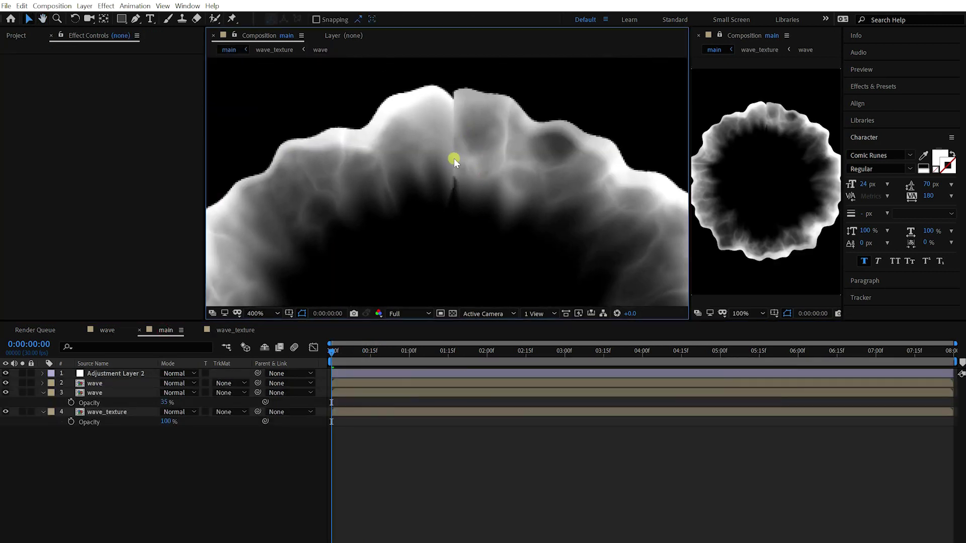
pyautogui.scroll(-2, 453, 183)
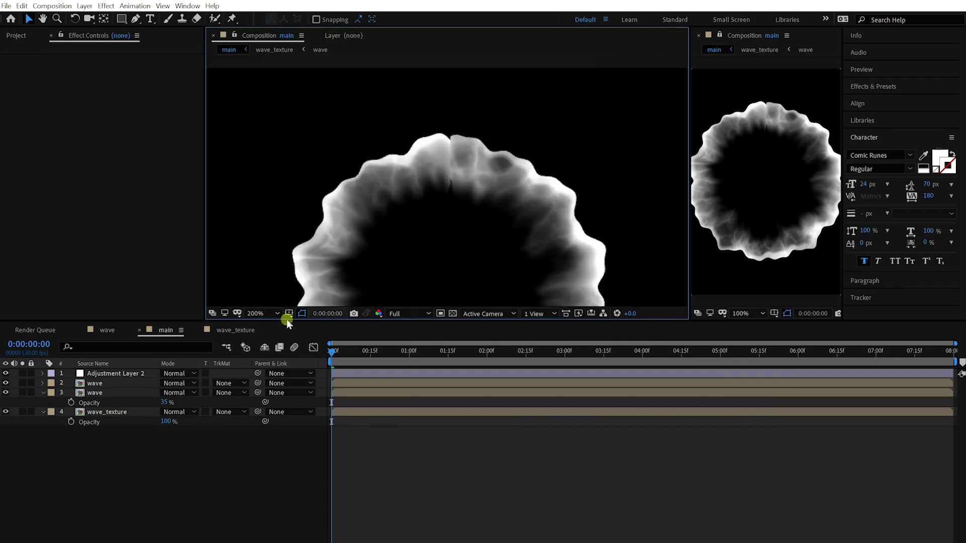
# - Inspect the Polar Coordinates layer, reset the viewer to full size, and switch Adjustment Layer 2 off
pyautogui.click(104, 373)
pyautogui.click(209, 463)
pyautogui.click(43, 392)
pyautogui.click(87, 373)
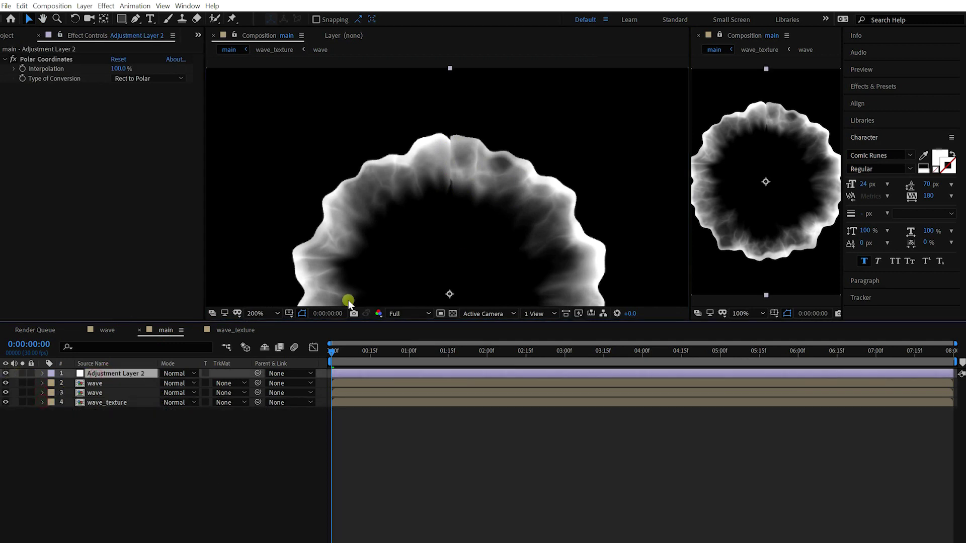
pyautogui.scroll(-1, 465, 221)
pyautogui.moveTo(464, 221); pyautogui.dragTo(459, 187)
pyautogui.click(5, 374)
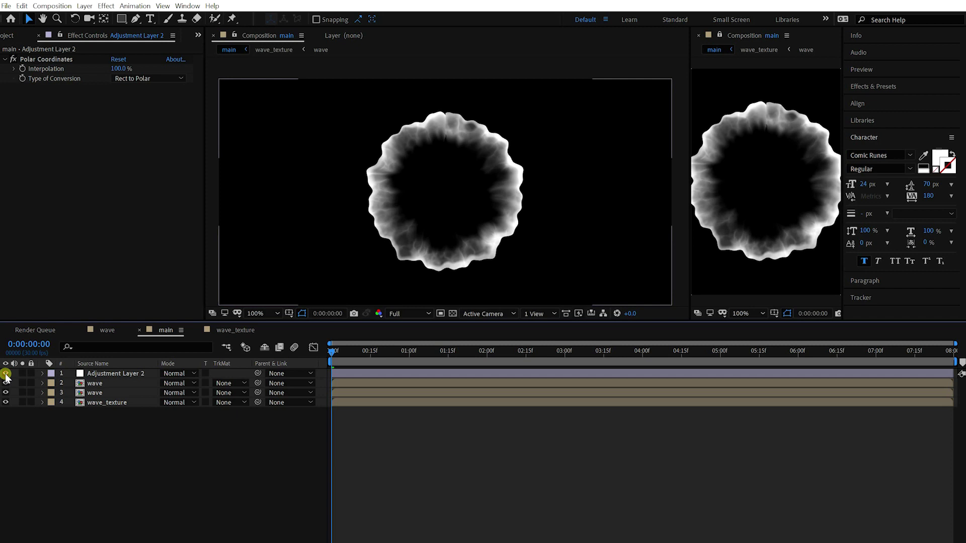
# - Add a new adjustment layer with Distort > Offset, scrubbing Shift Center To to 2, 300
pyautogui.rightClick(142, 437)
pyautogui.moveTo(164, 445)
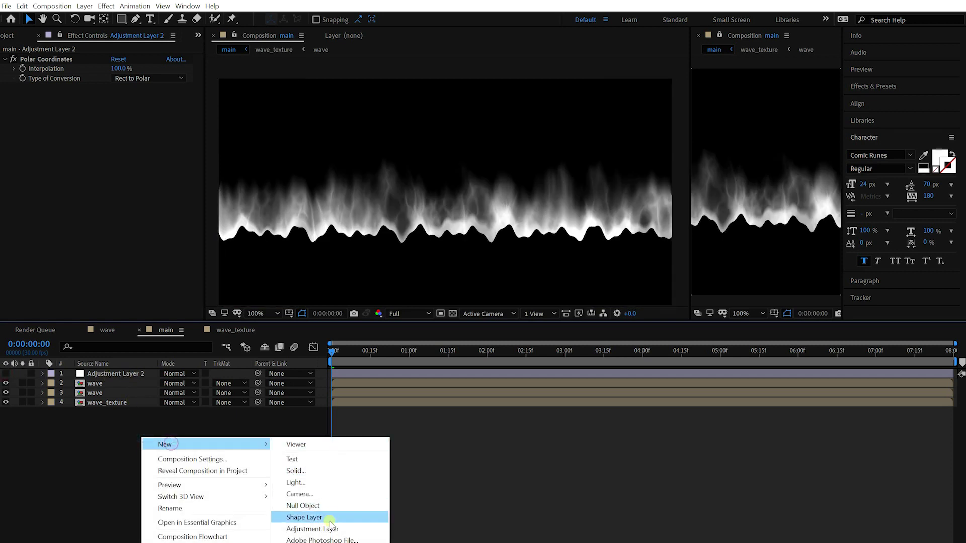
pyautogui.click(332, 528)
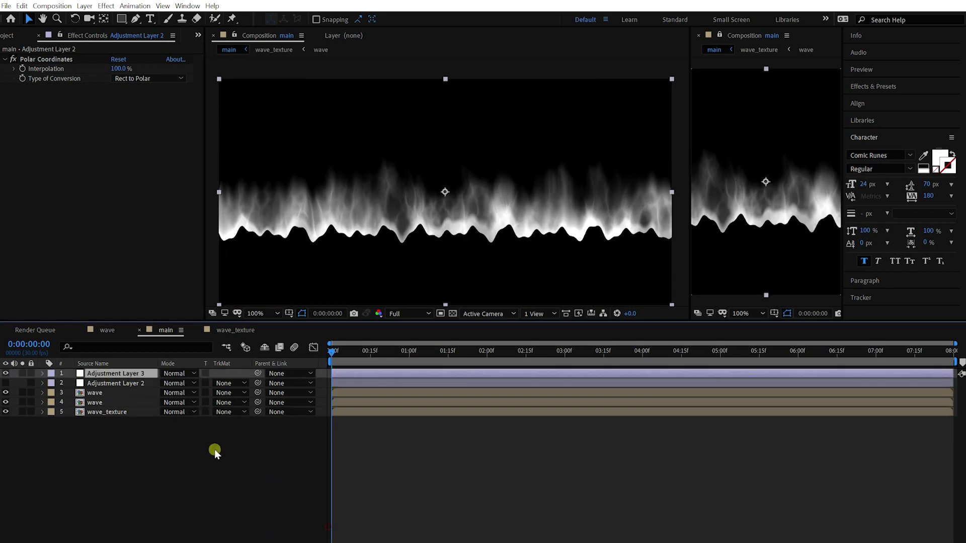
pyautogui.click(108, 384)
pyautogui.click(107, 5)
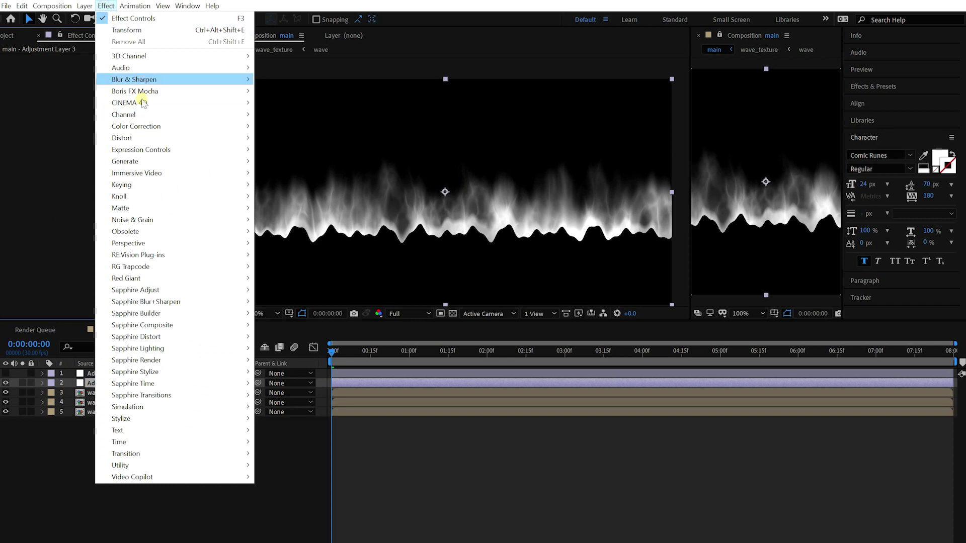
pyautogui.moveTo(122, 138)
pyautogui.click(296, 406)
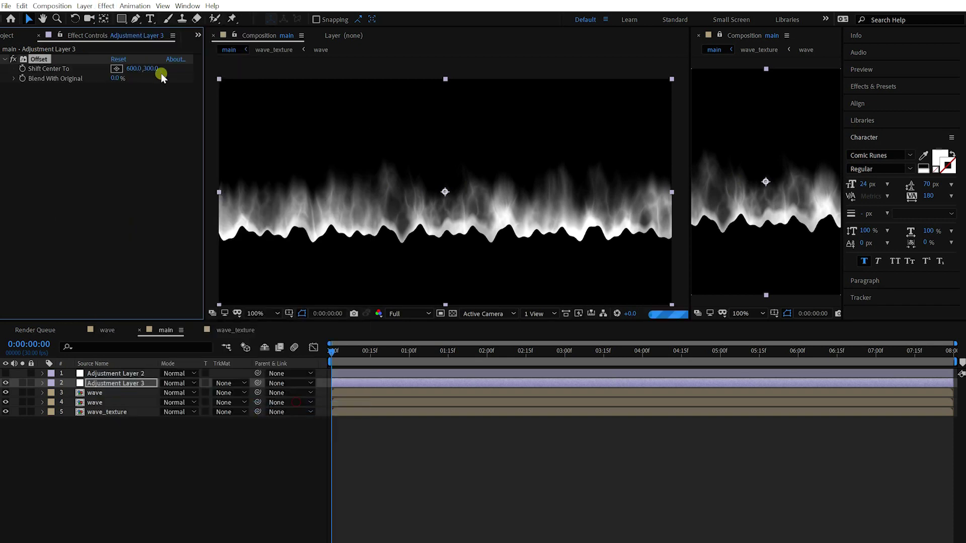
pyautogui.moveTo(136, 69)
pyautogui.mouseDown()
pyautogui.moveTo(149, 70)
pyautogui.moveTo(95, 75)
pyautogui.moveTo(126, 69)
pyautogui.mouseUp()
pyautogui.scroll(2, 444, 208)
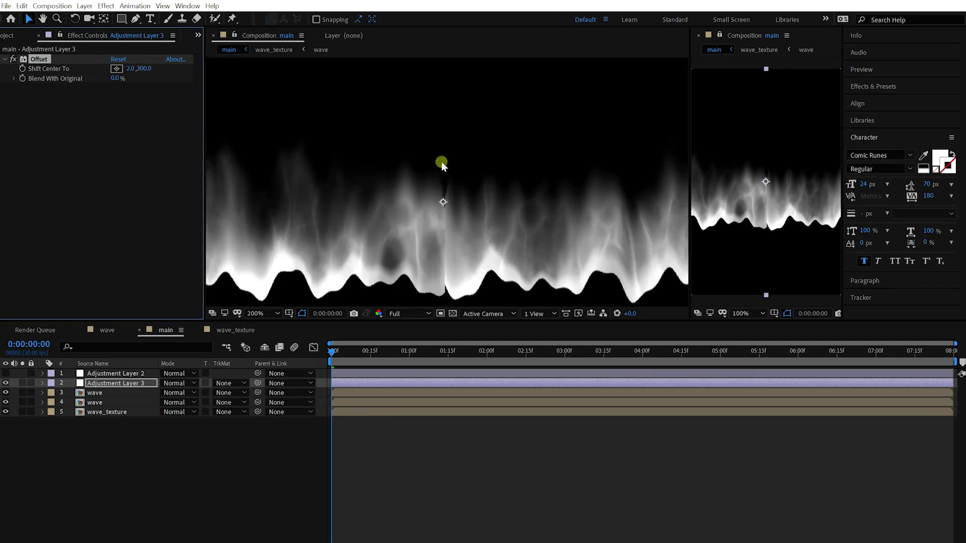
pyautogui.scroll(2, 441, 251)
pyautogui.scroll(-3, 442, 239)
pyautogui.scroll(-1, 439, 146)
pyautogui.scroll(-4, 437, 166)
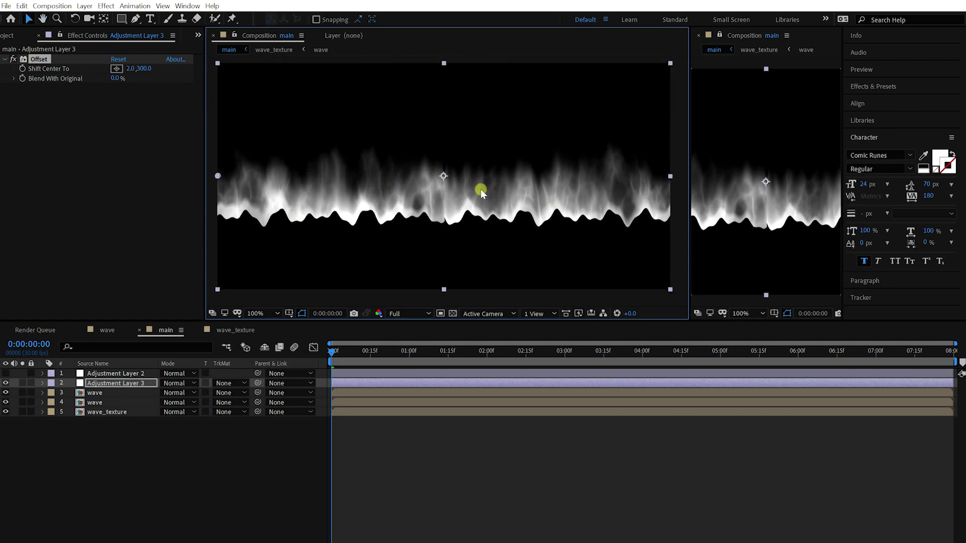
# - Draw a tall central rectangle mask on Adjustment Layer 3 and set its mode to Subtract
pyautogui.click(121, 19)
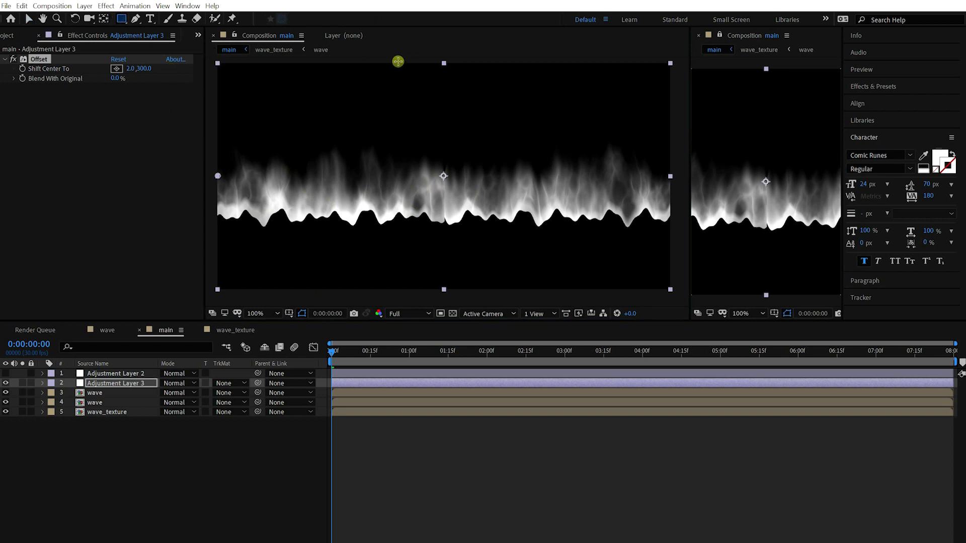
pyautogui.moveTo(397, 60); pyautogui.dragTo(496, 296)
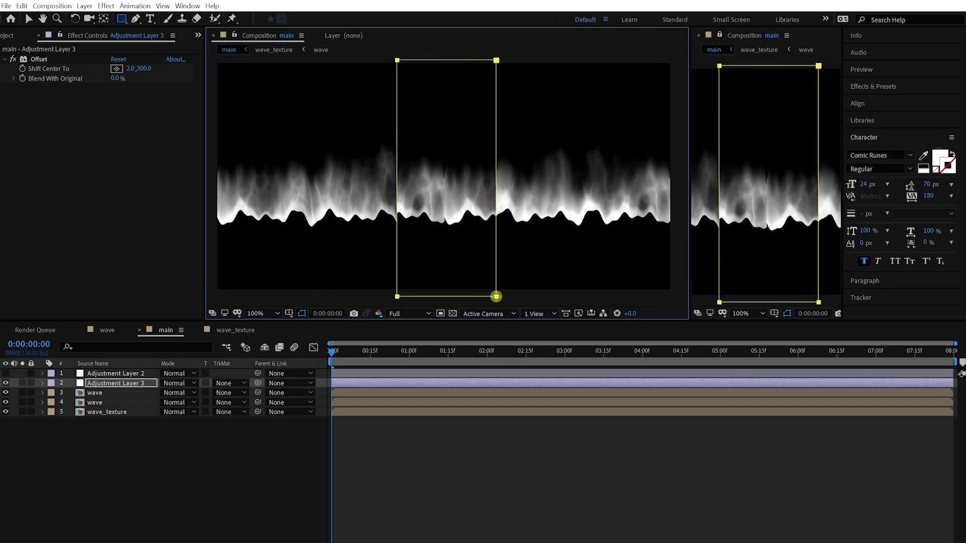
pyautogui.press('v')
pyautogui.click(42, 384)
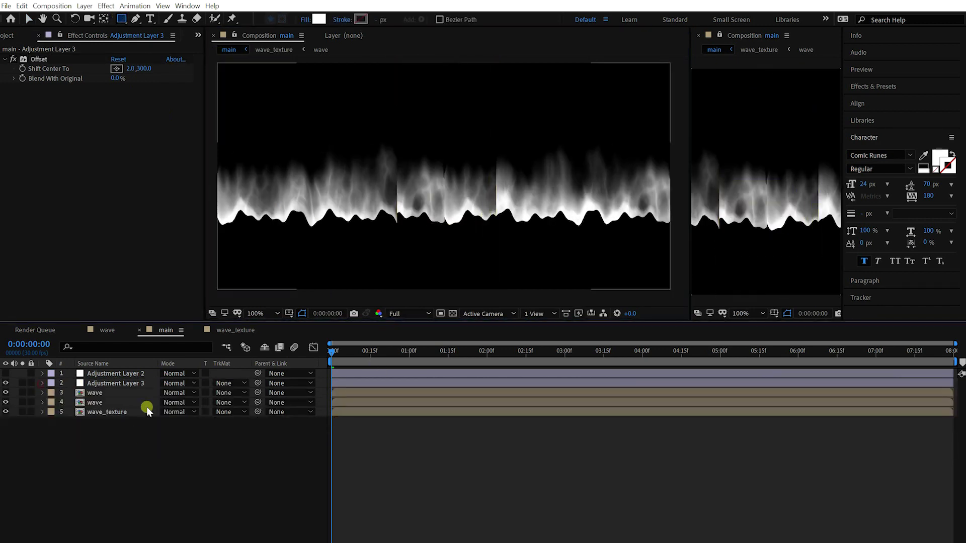
pyautogui.click(129, 386)
pyautogui.click(41, 384)
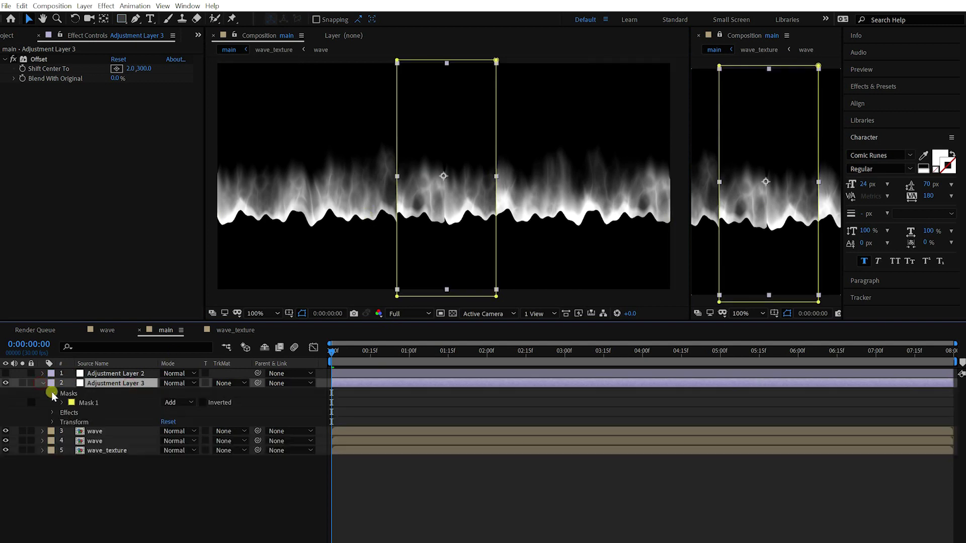
pyautogui.click(173, 403)
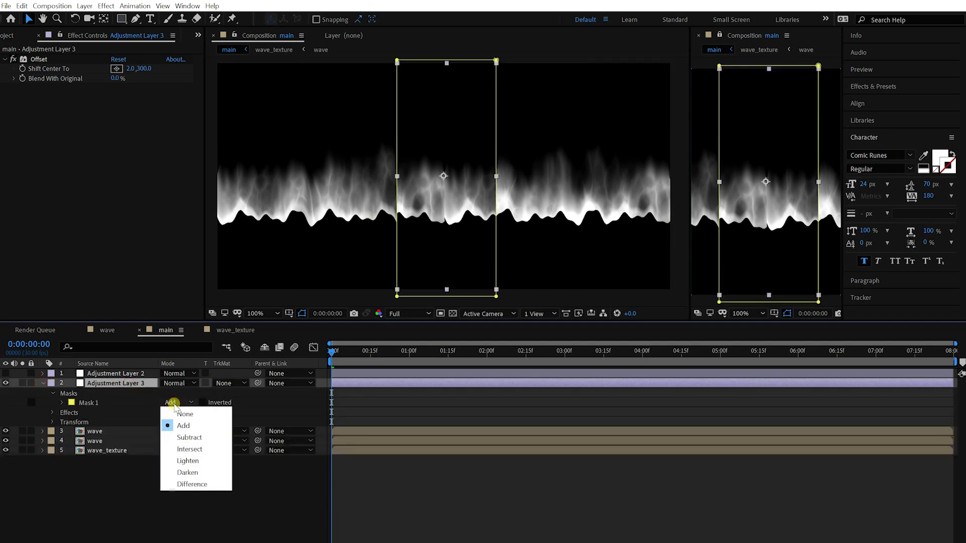
pyautogui.click(188, 437)
pyautogui.click(388, 475)
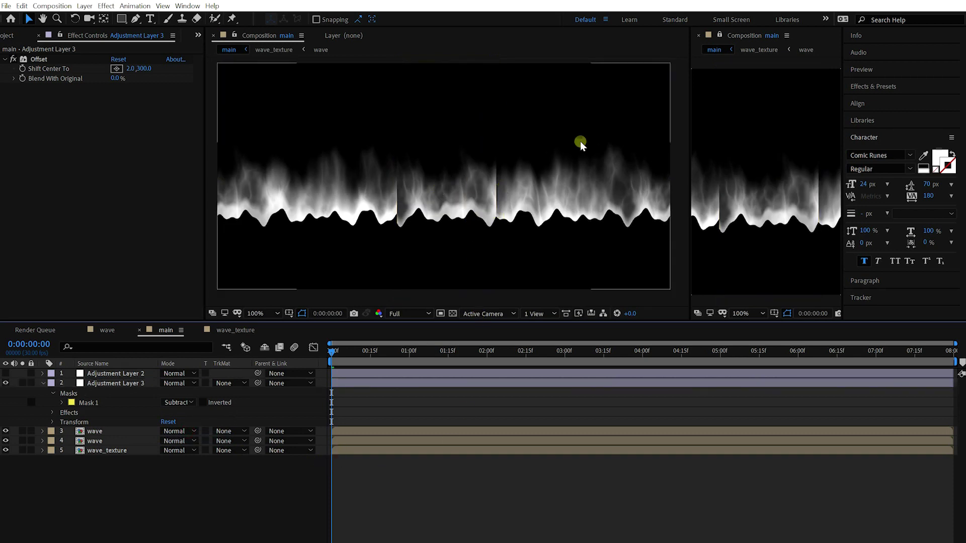
pyautogui.click(64, 403)
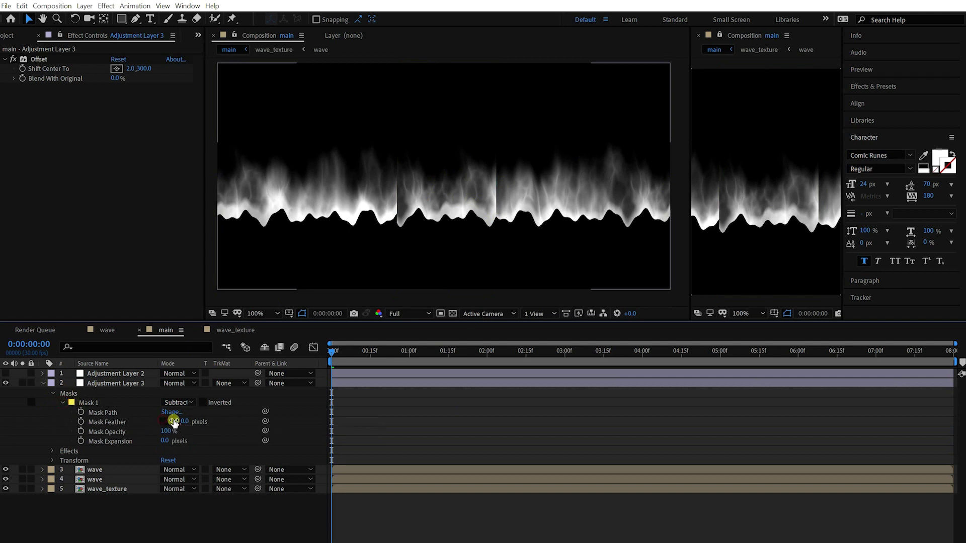
# - Feather the Offset mask to 40 px and turn Adjustment Layer 2 back on
pyautogui.moveTo(173, 420); pyautogui.dragTo(196, 420)
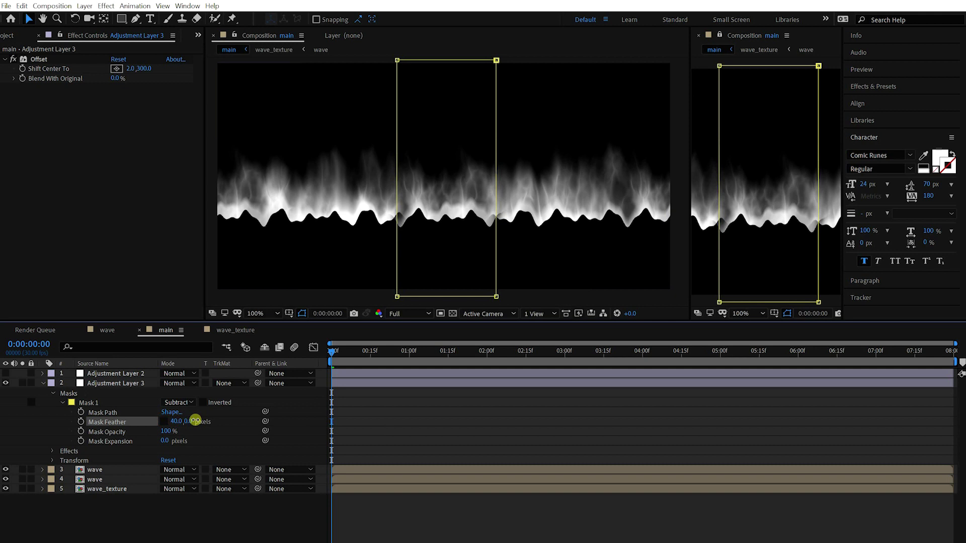
pyautogui.press('Return')
pyautogui.click(403, 410)
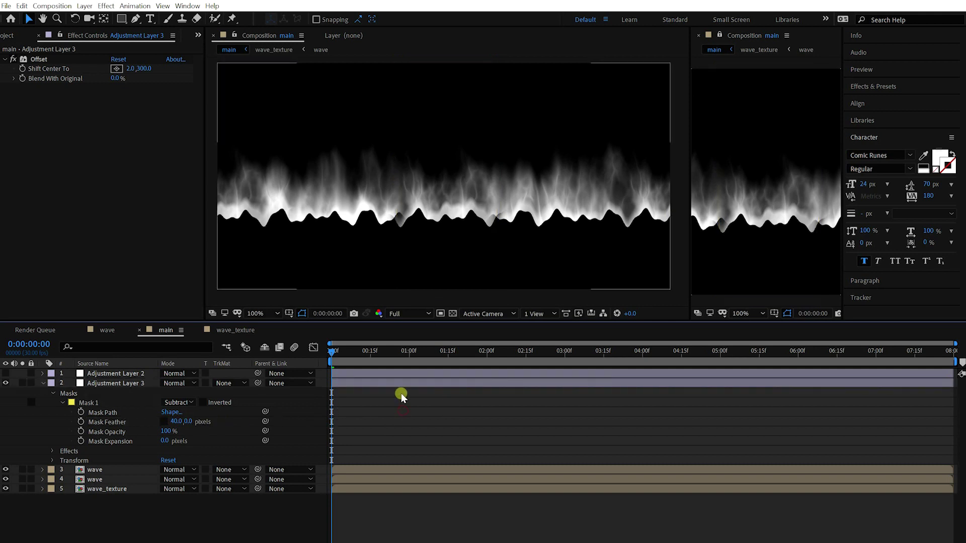
pyautogui.click(6, 374)
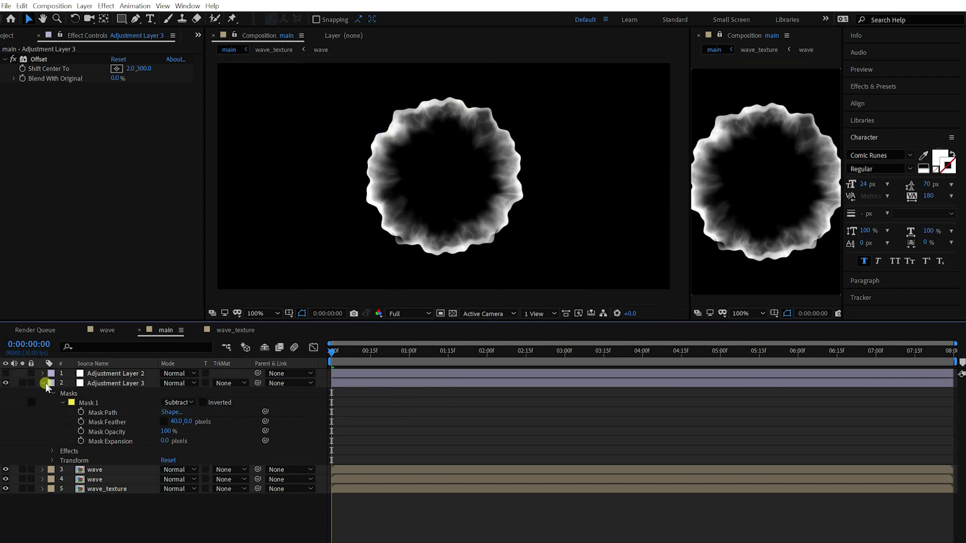
# - Narrow Adjustment Layer 3's mask by pulling its left and right edges inward
pyautogui.click(88, 385)
pyautogui.click(43, 383)
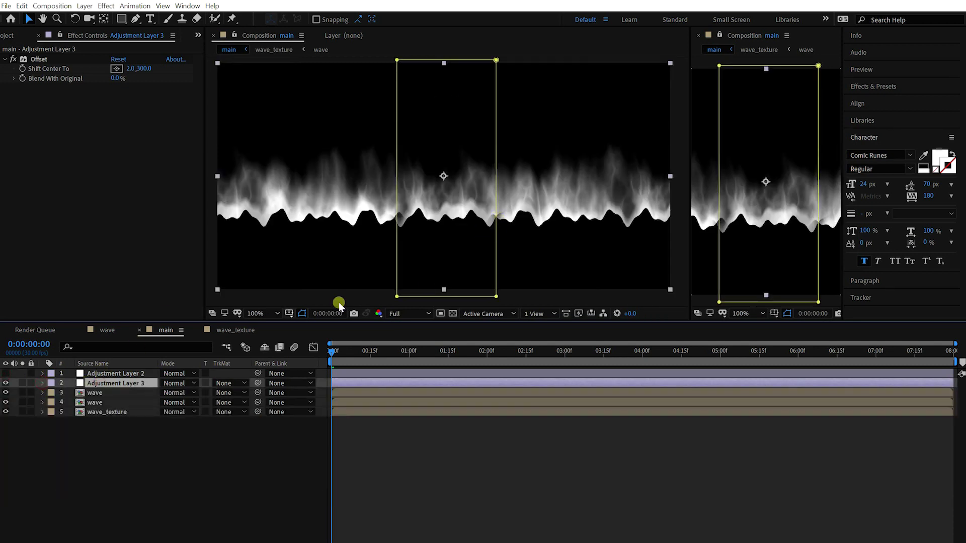
pyautogui.doubleClick(398, 190)
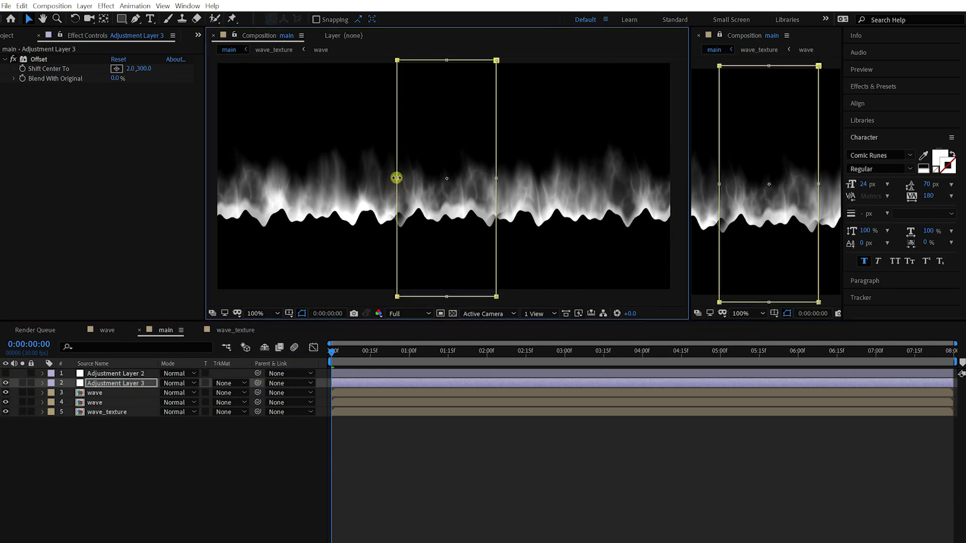
pyautogui.moveTo(396, 179); pyautogui.dragTo(409, 178)
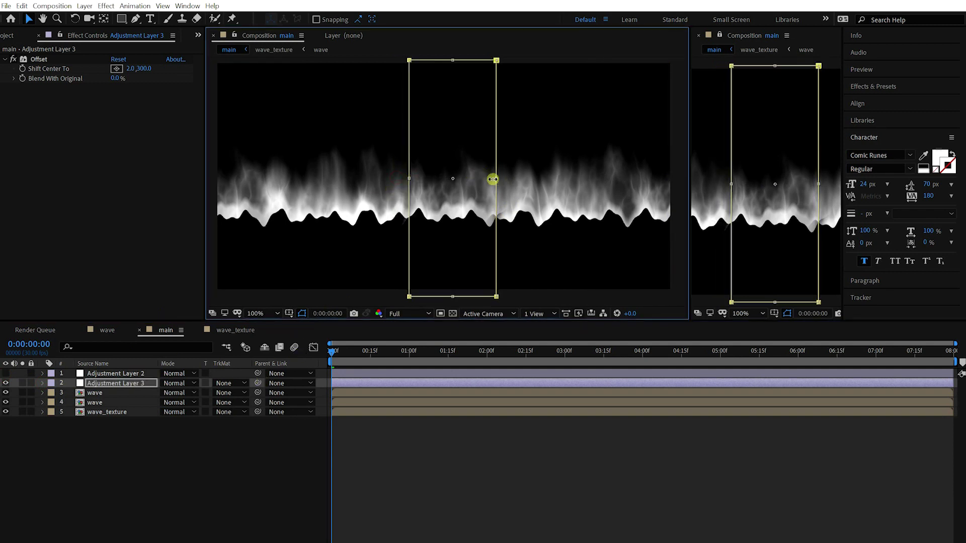
pyautogui.moveTo(492, 179); pyautogui.dragTo(478, 178)
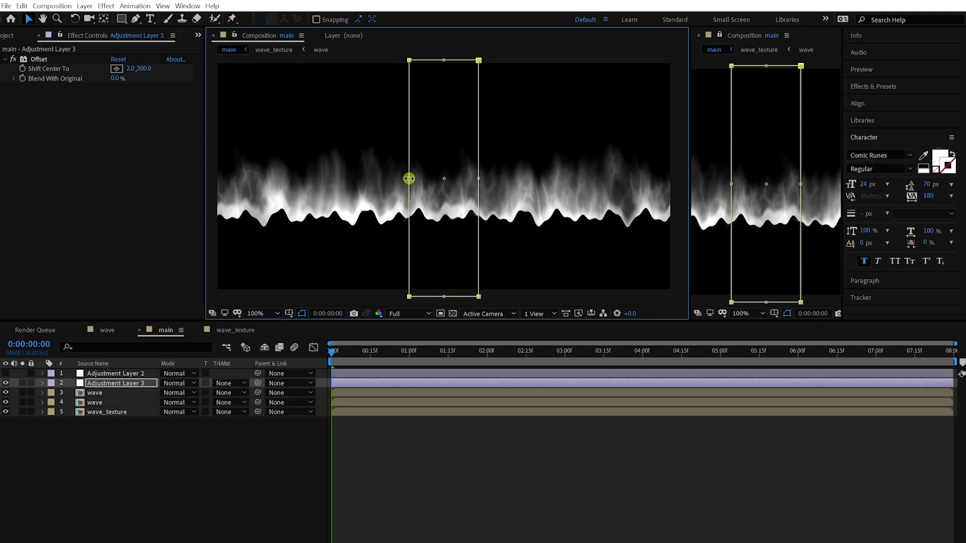
pyautogui.moveTo(413, 180)
pyautogui.mouseDown()
pyautogui.moveTo(438, 181)
pyautogui.moveTo(430, 181)
pyautogui.mouseUp()
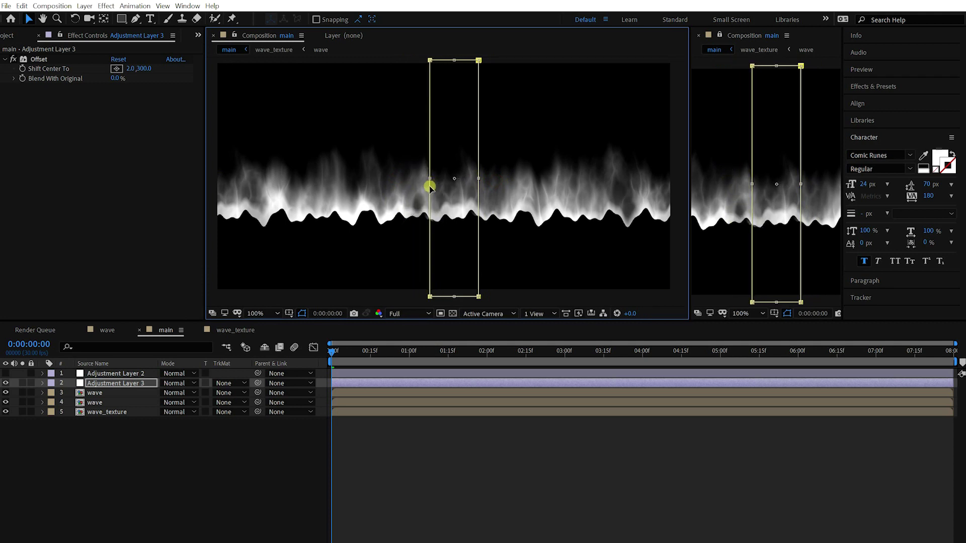
# - Re-enable Adjustment Layer 2 and zoom in to inspect the ring
pyautogui.click(439, 530)
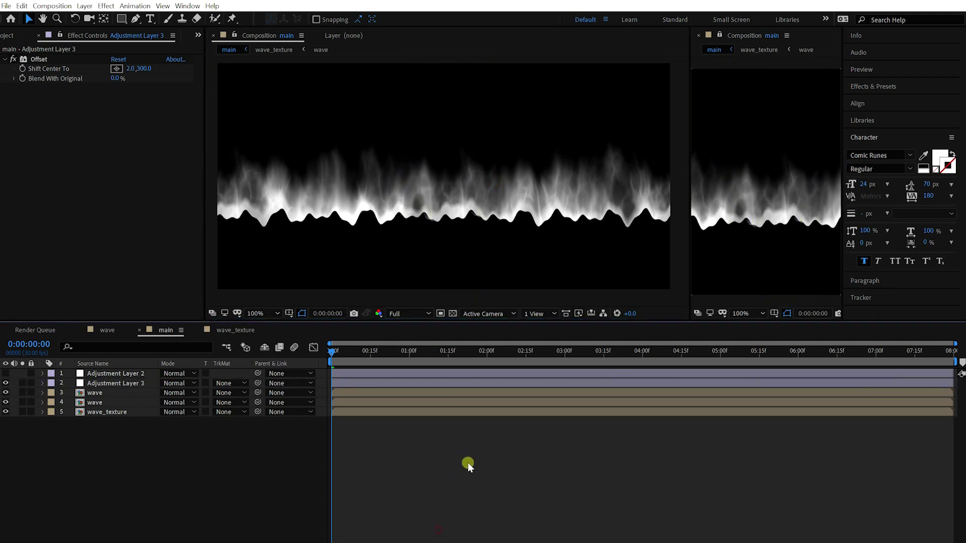
pyautogui.click(5, 372)
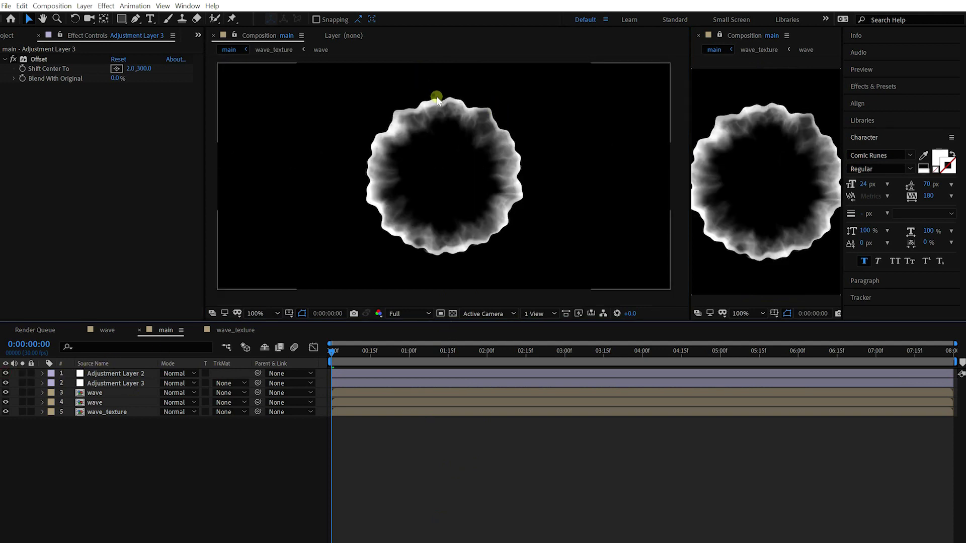
pyautogui.scroll(1, 437, 99)
pyautogui.moveTo(457, 112)
pyautogui.mouseDown()
pyautogui.moveTo(491, 123)
pyautogui.moveTo(452, 239)
pyautogui.moveTo(437, 156)
pyautogui.mouseUp()
# - Switch to the wave_texture comp, end its work area at one second, and return to frame zero
pyautogui.moveTo(439, 84)
pyautogui.mouseDown()
pyautogui.moveTo(457, 146)
pyautogui.moveTo(458, 127)
pyautogui.mouseUp()
pyautogui.scroll(-1, 458, 127)
pyautogui.click(220, 464)
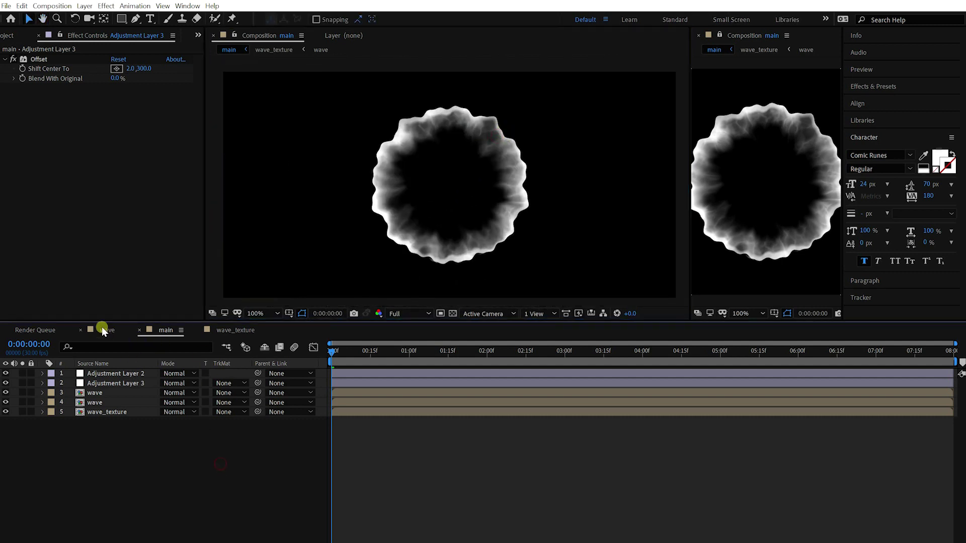
pyautogui.click(198, 337)
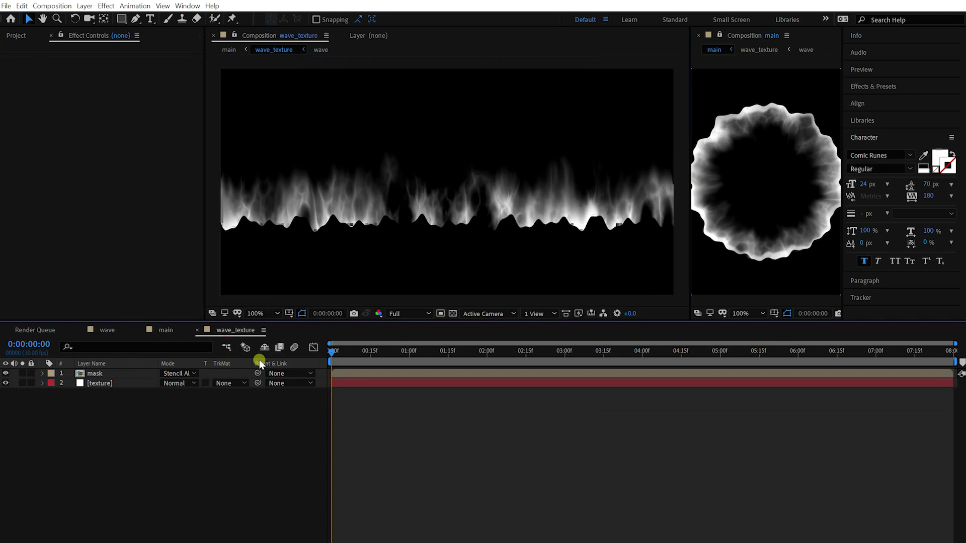
pyautogui.press('space')
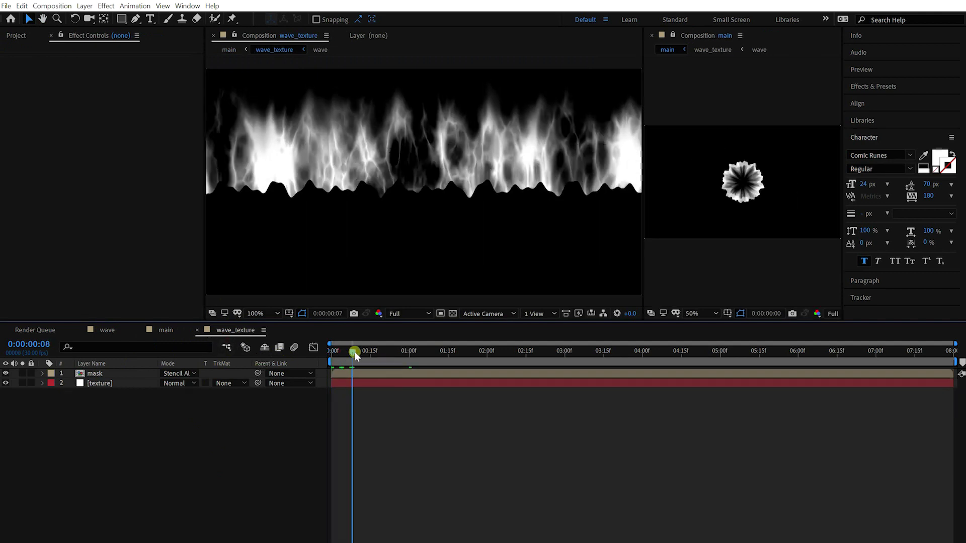
pyautogui.moveTo(404, 361); pyautogui.dragTo(250, 357)
pyautogui.press('n')
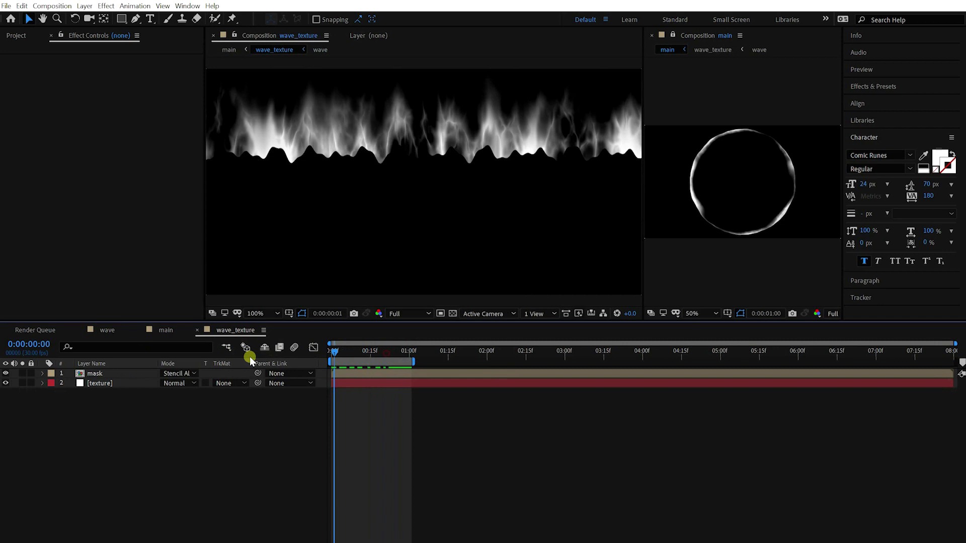
pyautogui.press('Home')
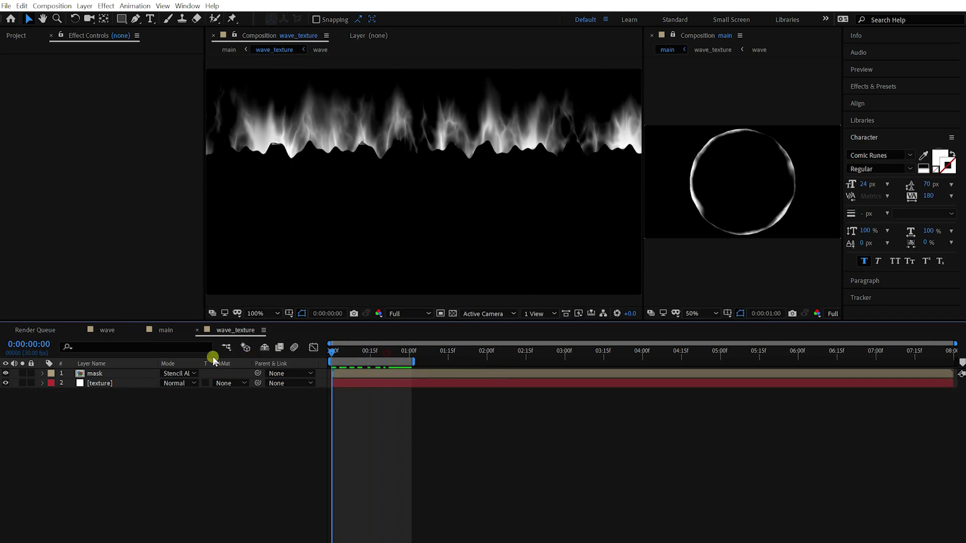
# - Keyframe the texture's Scale Height at 500 on frame zero and 100 at one second
pyautogui.click(117, 383)
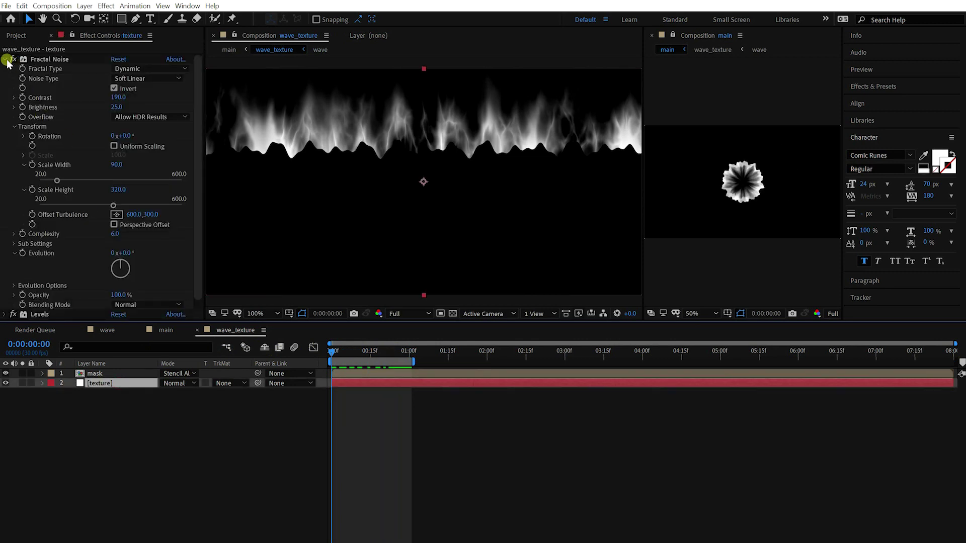
pyautogui.click(118, 190)
pyautogui.write('500')
pyautogui.press('Return')
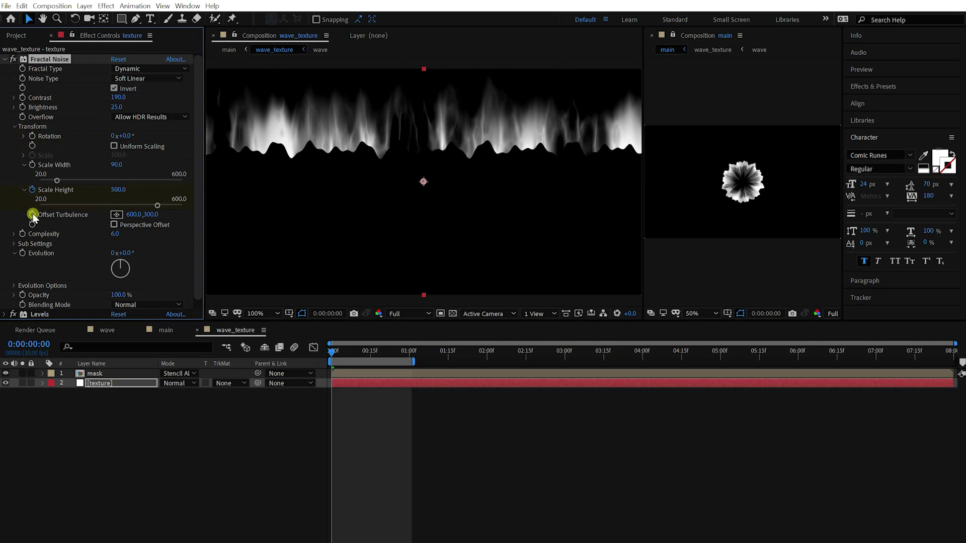
pyautogui.click(160, 412)
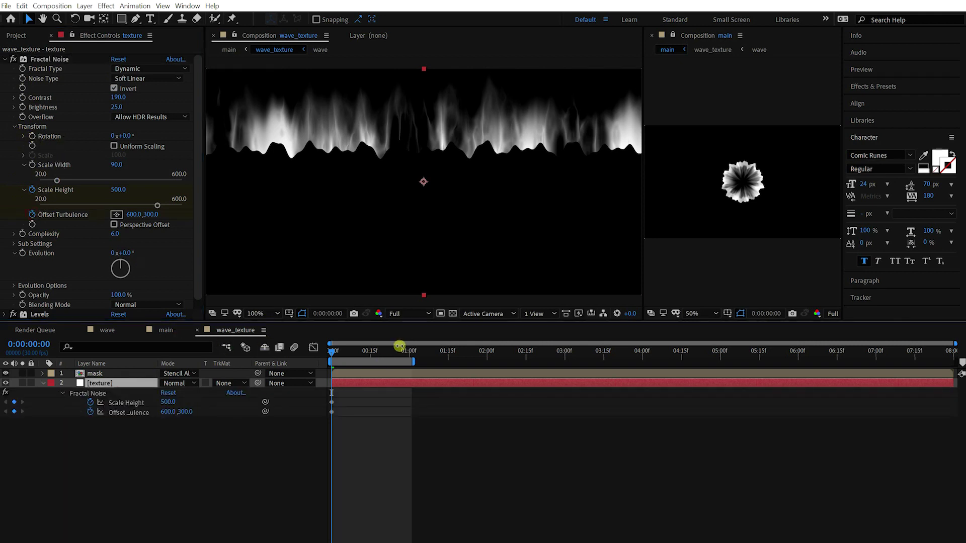
pyautogui.moveTo(348, 351); pyautogui.dragTo(409, 367)
pyautogui.click(173, 412)
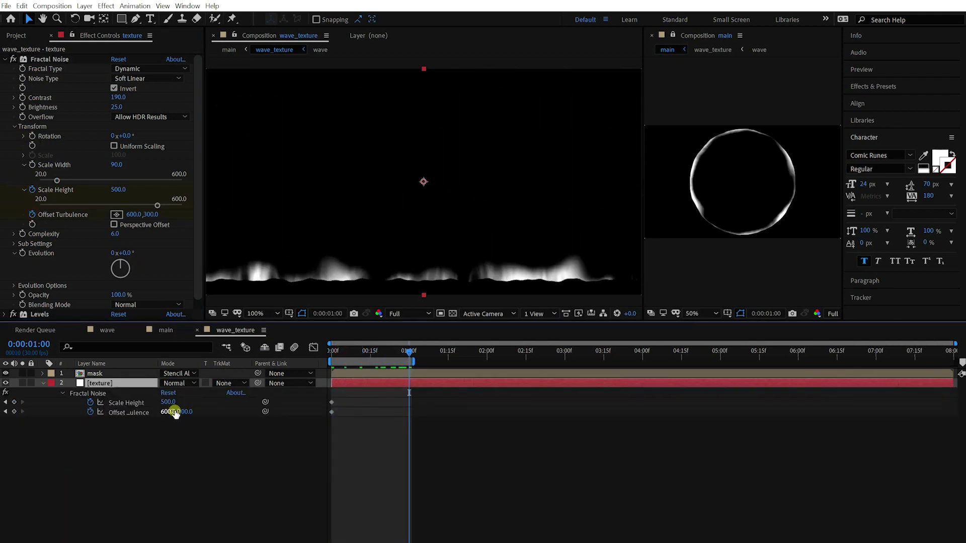
pyautogui.write('100')
pyautogui.press('Return')
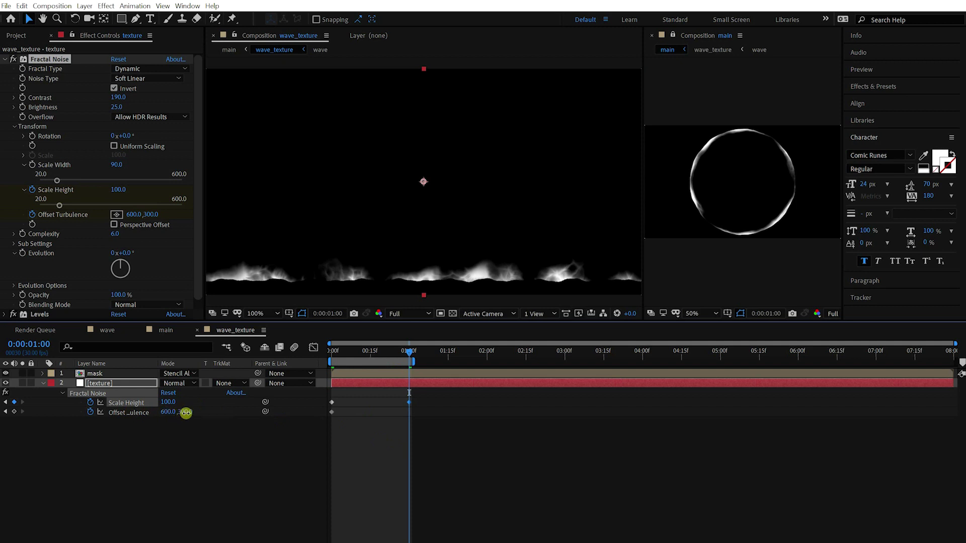
# - Push Offset Turbulence downward and ease the one-second keyframes with F9
pyautogui.moveTo(185, 413); pyautogui.dragTo(335, 411)
pyautogui.press('space')
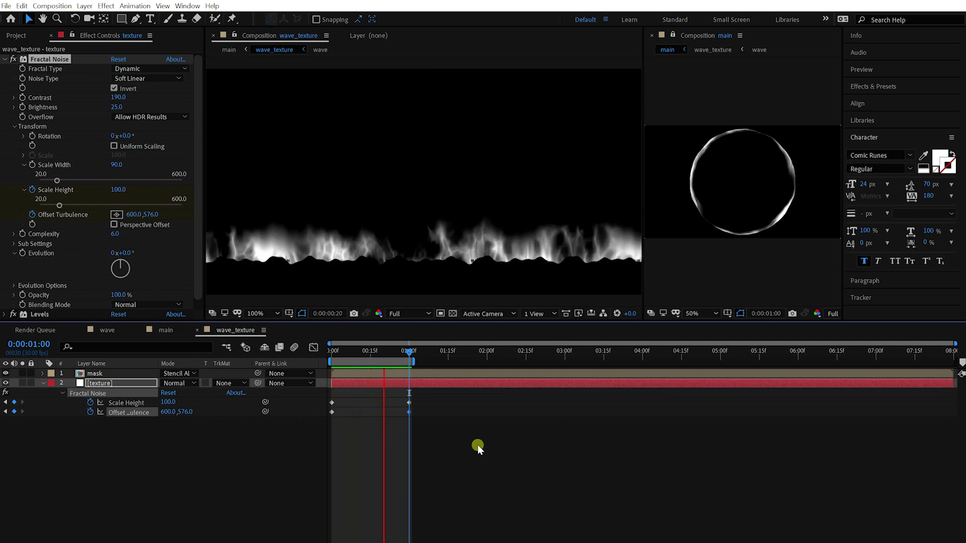
pyautogui.moveTo(475, 441); pyautogui.dragTo(398, 399)
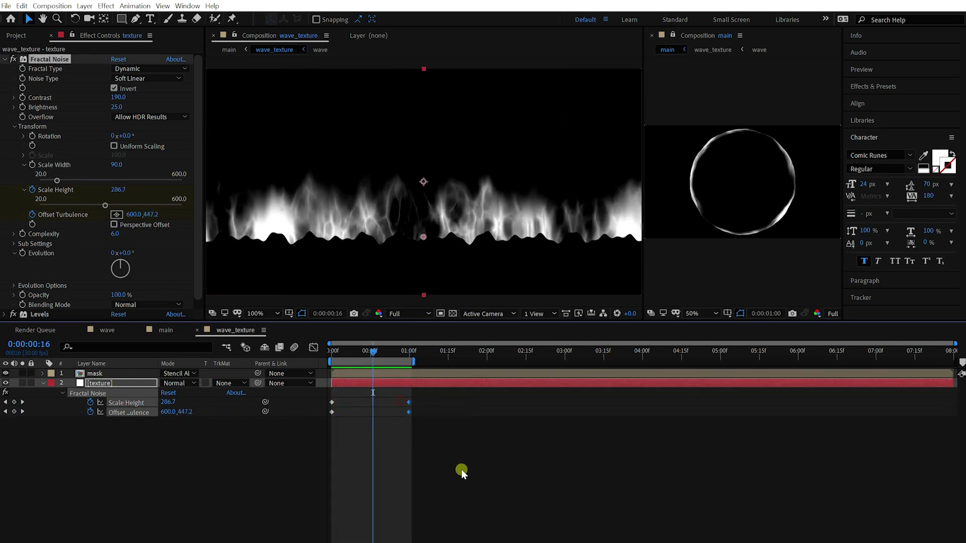
pyautogui.press('F9')
pyautogui.press('space')
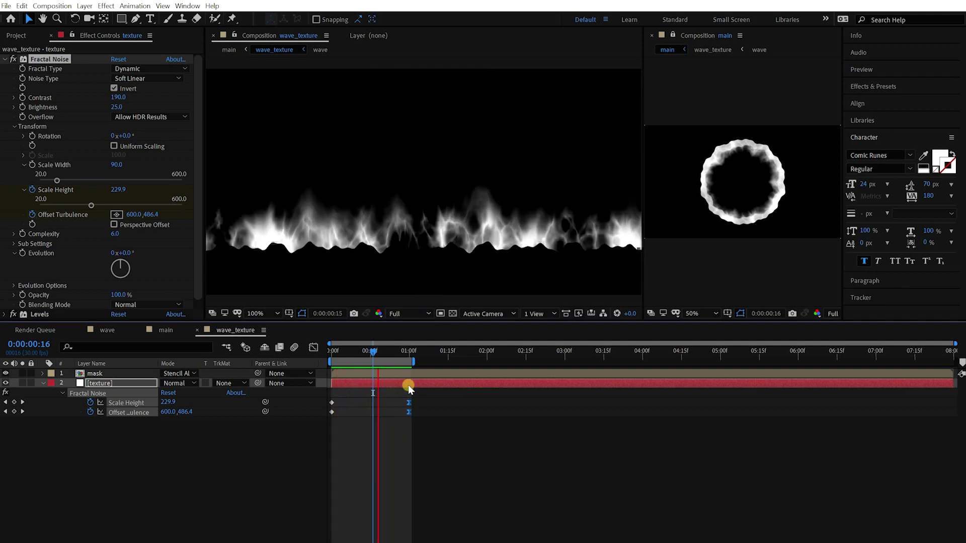
# - End the work area at one second and lower the turbulence offset to 450
pyautogui.click(409, 359)
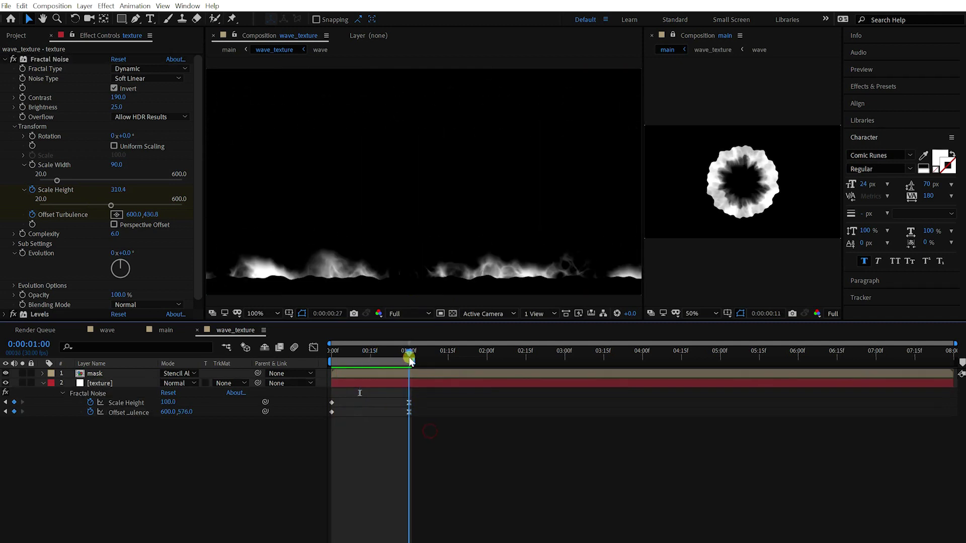
pyautogui.press('n')
pyautogui.moveTo(185, 412); pyautogui.dragTo(183, 413)
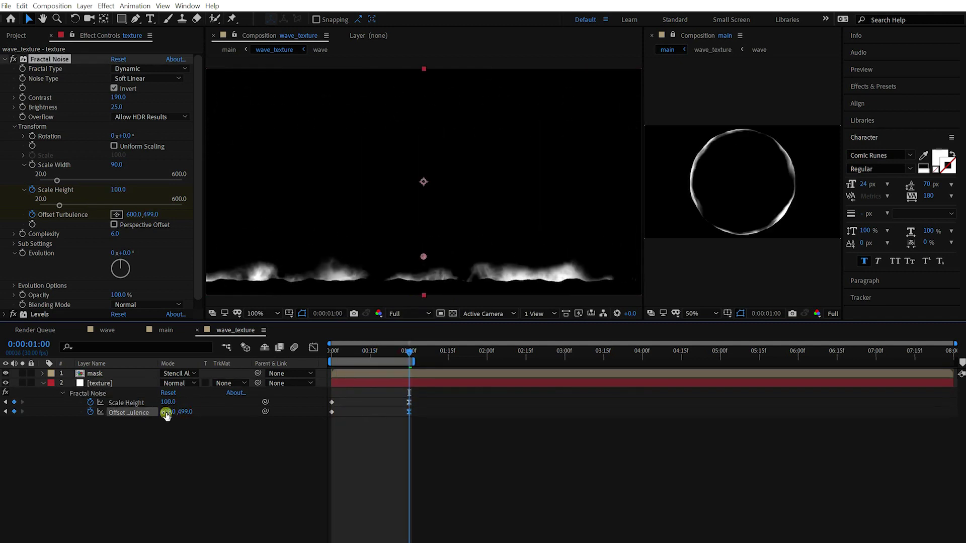
pyautogui.press('space')
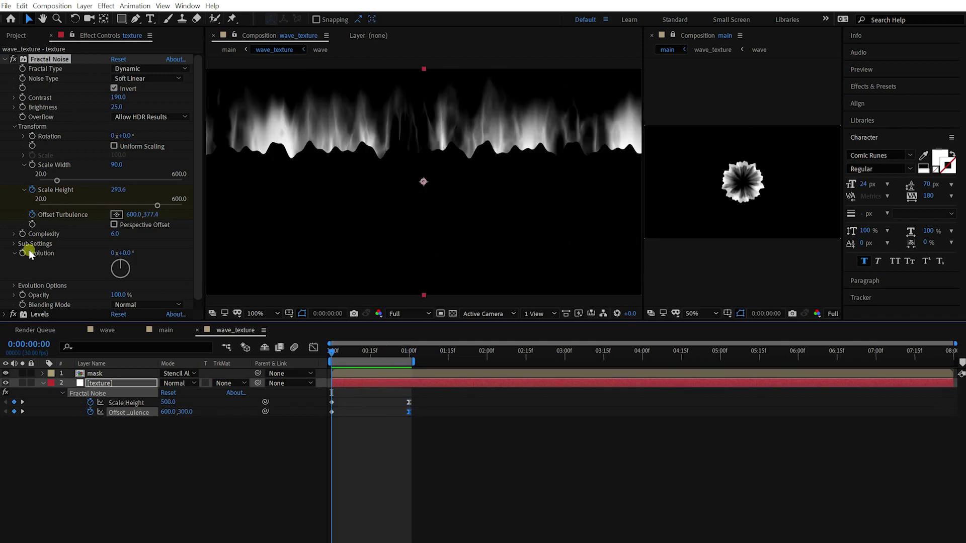
# - Rotate the noise Evolution, show only keyframed properties, and preview up to one second
pyautogui.moveTo(122, 255)
pyautogui.mouseDown()
pyautogui.moveTo(420, 259)
pyautogui.moveTo(164, 270)
pyautogui.moveTo(35, 257)
pyautogui.mouseUp()
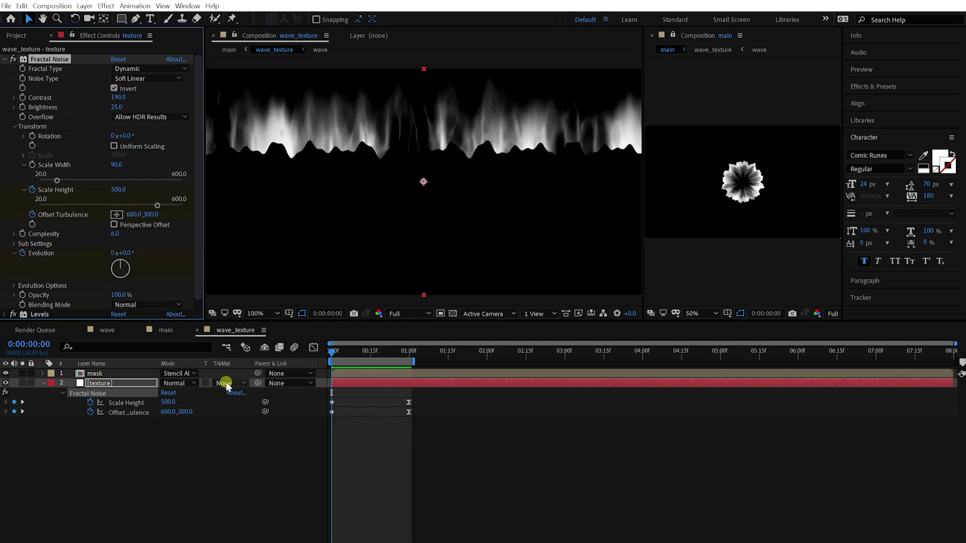
pyautogui.press('u')
pyautogui.press('u')
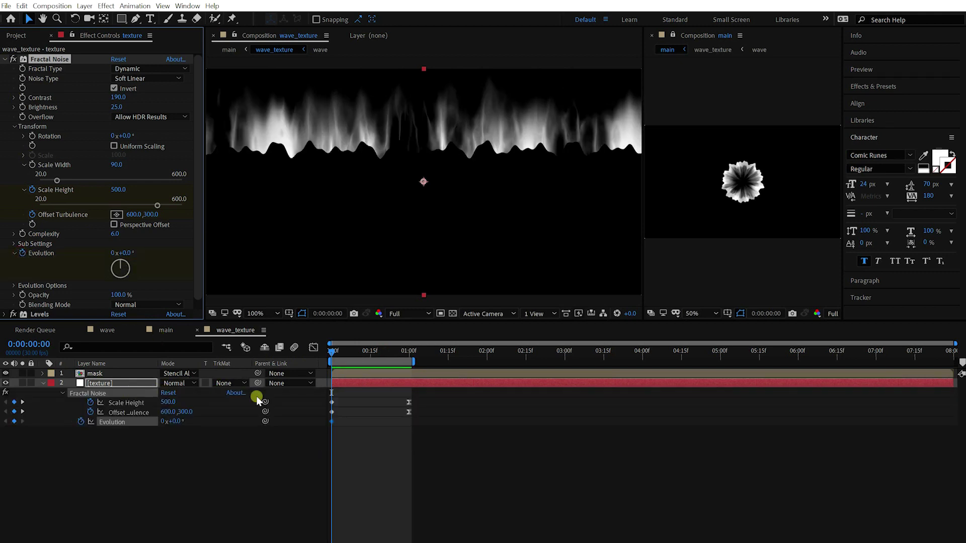
pyautogui.moveTo(362, 361); pyautogui.dragTo(408, 360)
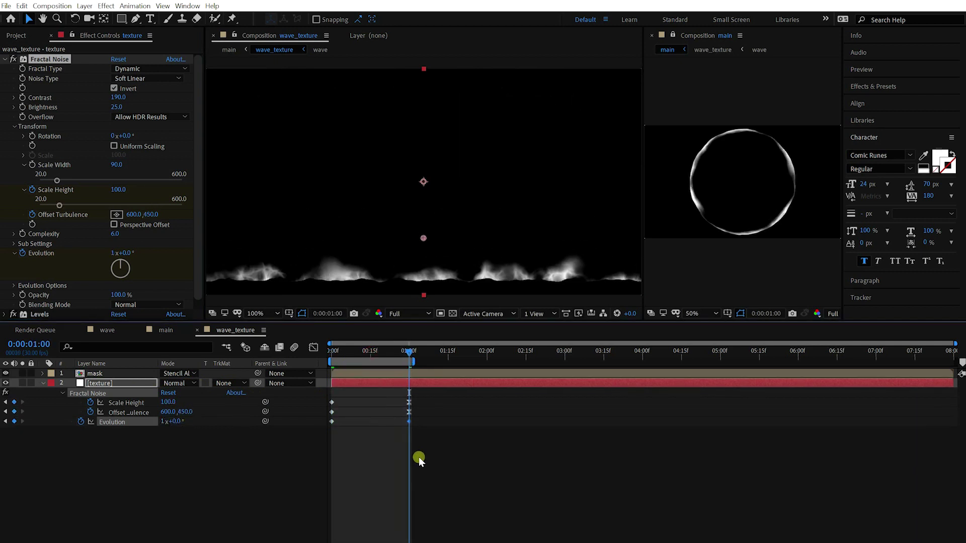
pyautogui.press('space')
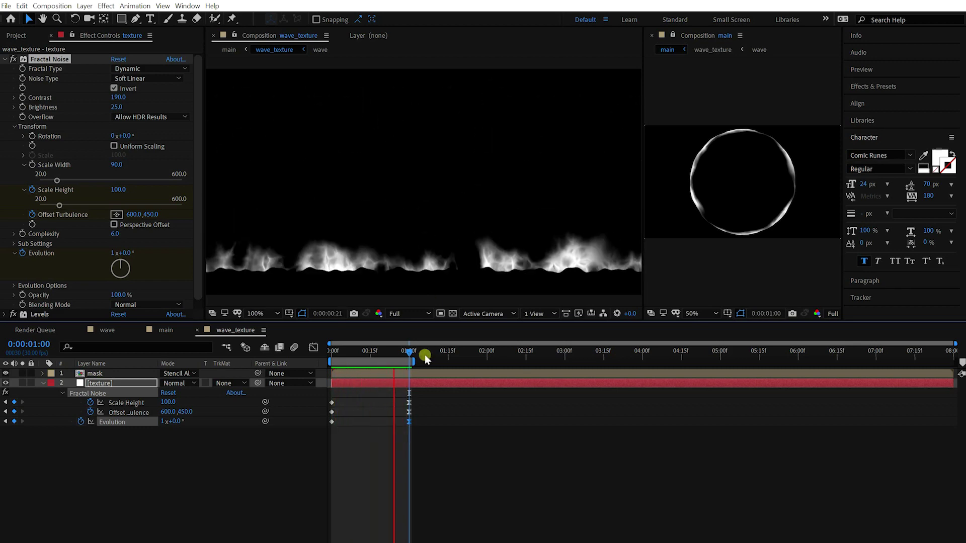
pyautogui.press('space')
pyautogui.press('space')
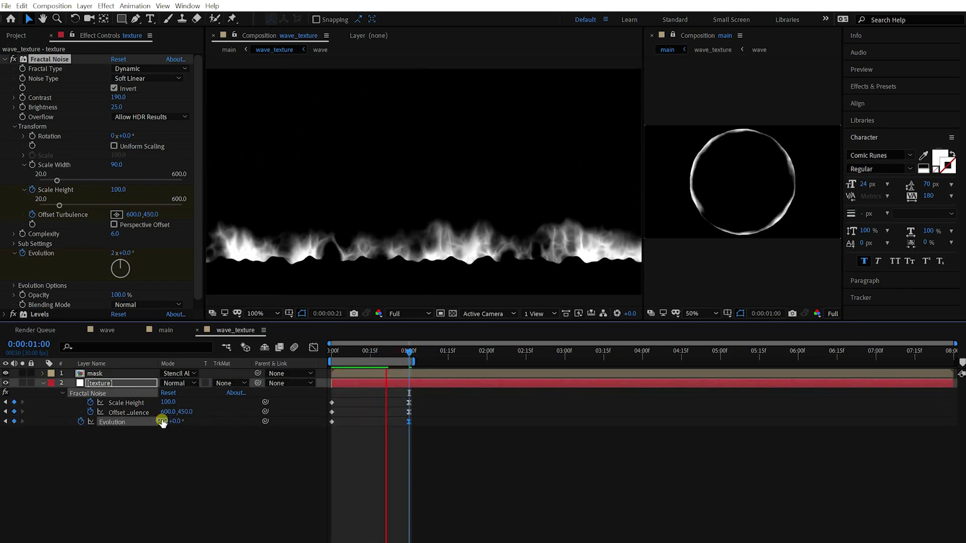
# - Set Evolution to 1x+180° at one second and lower Brightness to about -13
pyautogui.click(162, 422)
pyautogui.click(239, 435)
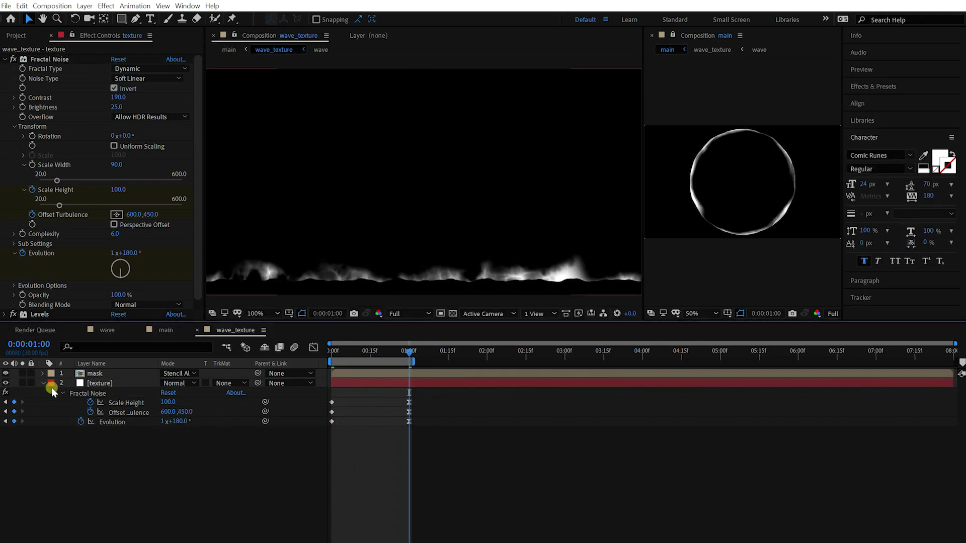
pyautogui.click(349, 356)
pyautogui.moveTo(114, 106)
pyautogui.mouseDown()
pyautogui.moveTo(130, 118)
pyautogui.moveTo(128, 107)
pyautogui.mouseUp()
# - Keyframe Brightness, then set keyframe velocity on the Offset Turbulence end keyframe
pyautogui.click(459, 466)
pyautogui.press('space')
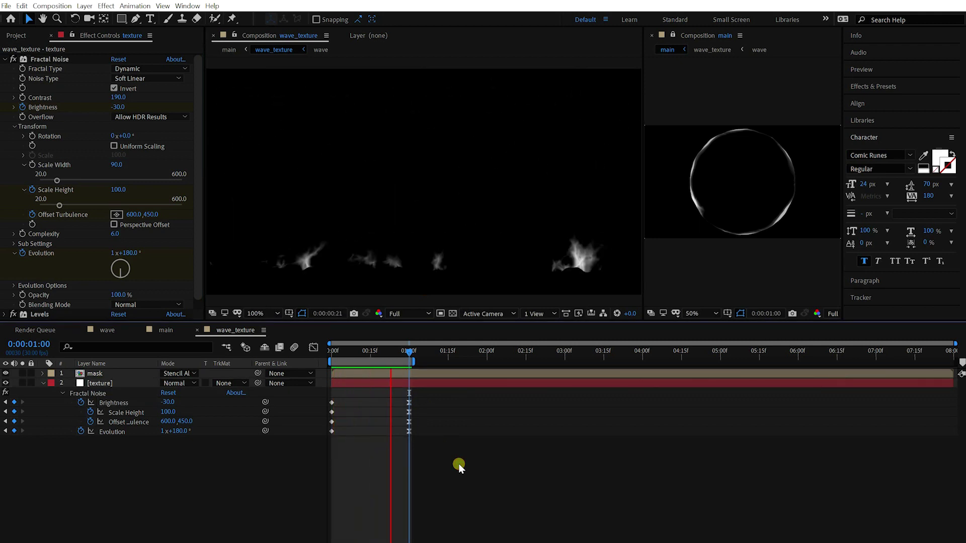
pyautogui.click(409, 420)
pyautogui.rightClick(409, 420)
pyautogui.click(453, 532)
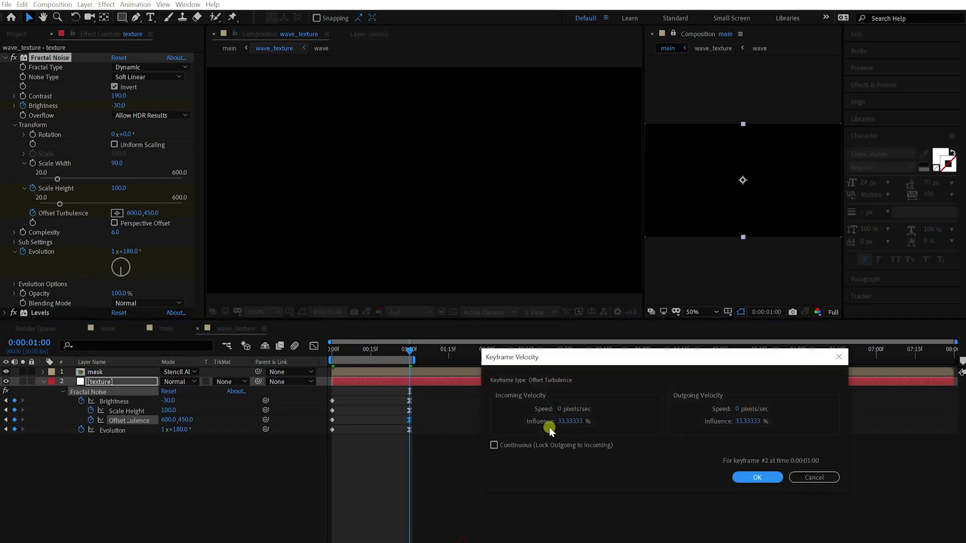
pyautogui.press('Escape')
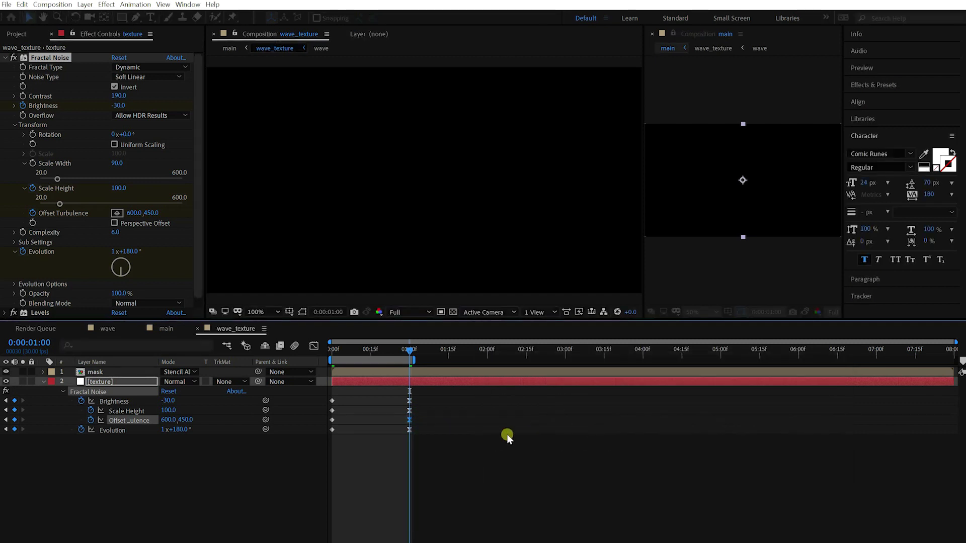
# - Set velocity influence on the Scale Height and Evolution end keyframes
pyautogui.rightClick(409, 411)
pyautogui.click(453, 531)
pyautogui.click(564, 426)
pyautogui.press('Escape')
pyautogui.rightClick(409, 429)
pyautogui.click(470, 538)
pyautogui.click(573, 421)
pyautogui.press('Escape')
# - Ease the Brightness end keyframe and return to the wave comp
pyautogui.rightClick(409, 401)
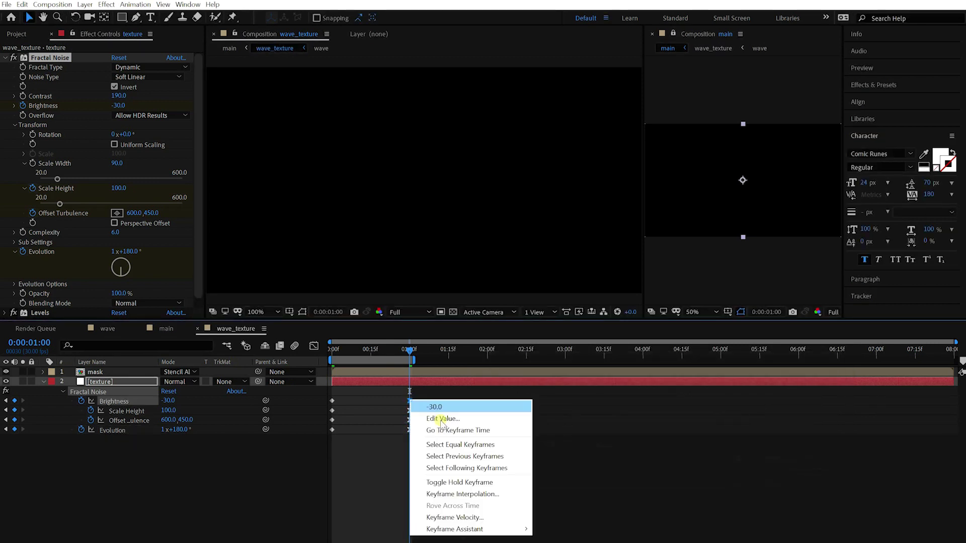
pyautogui.click(453, 498)
pyautogui.click(743, 479)
pyautogui.click(107, 329)
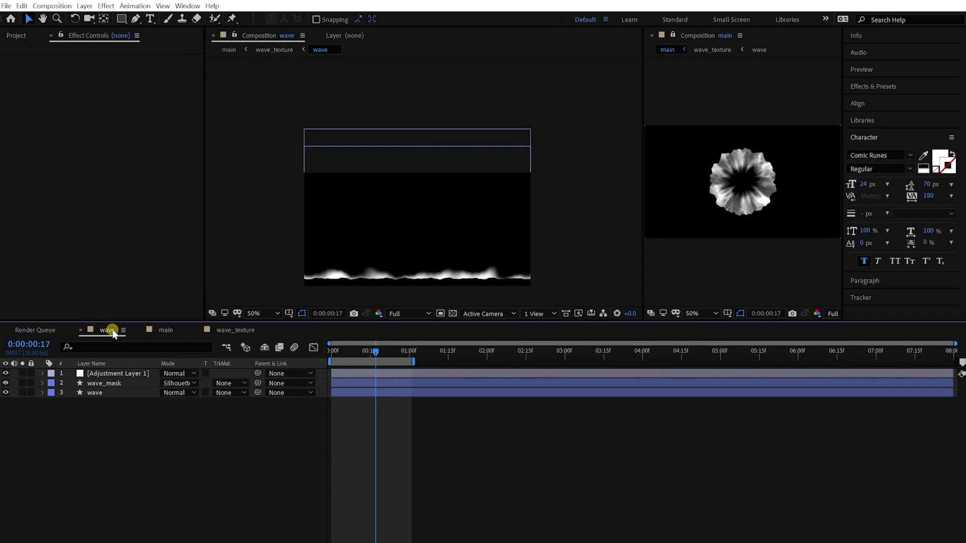
# - Ease the three end Wave Height keyframes with 100 influence
pyautogui.moveTo(375, 350); pyautogui.dragTo(332, 350)
pyautogui.click(94, 392)
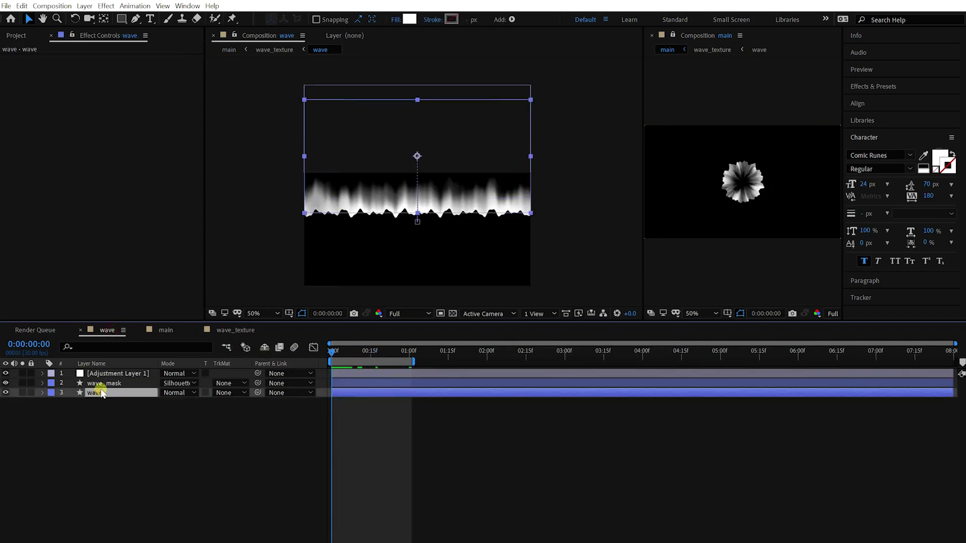
pyautogui.click(107, 373)
pyautogui.keyDown('shift'); pyautogui.click(113, 392); pyautogui.keyUp('shift')
pyautogui.press('u')
pyautogui.click(386, 405)
pyautogui.moveTo(392, 389); pyautogui.dragTo(424, 433)
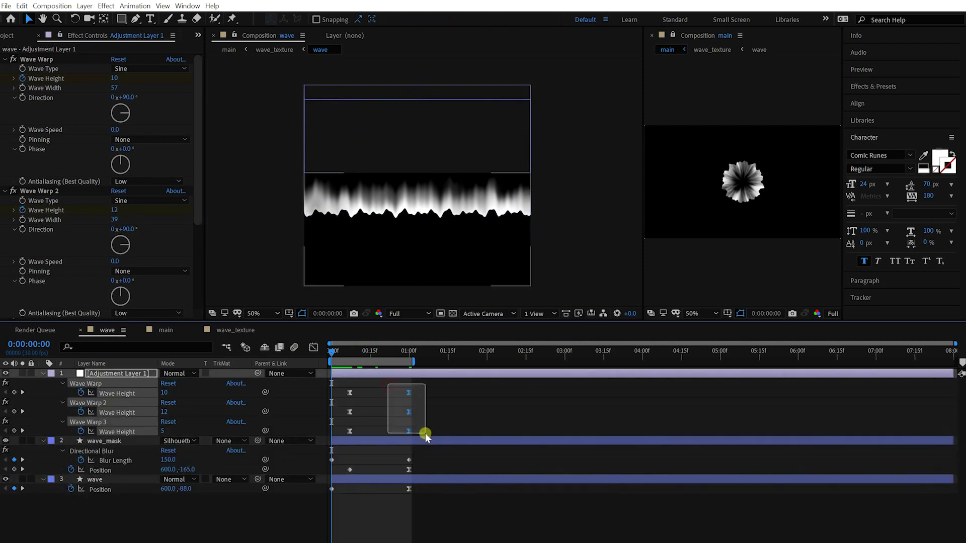
pyautogui.rightClick(409, 433)
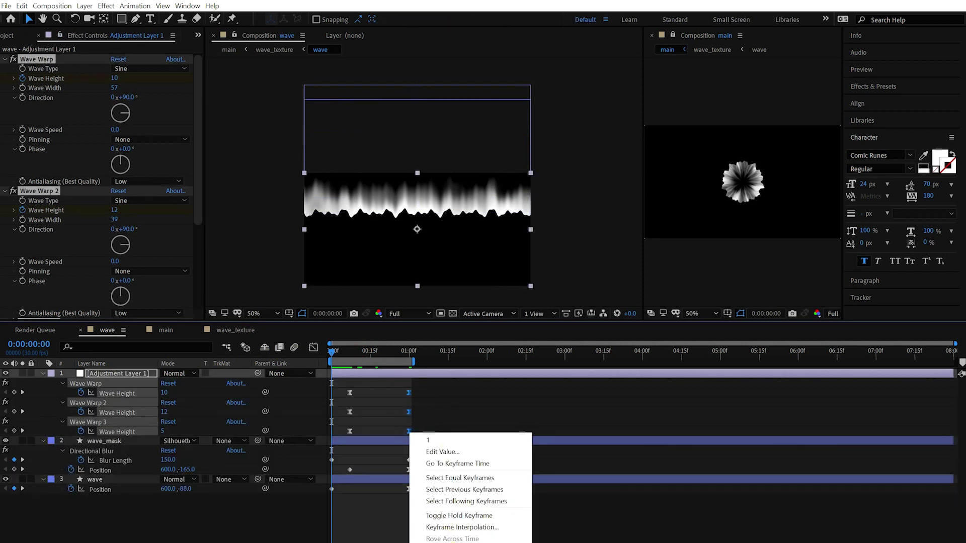
pyautogui.click(438, 500)
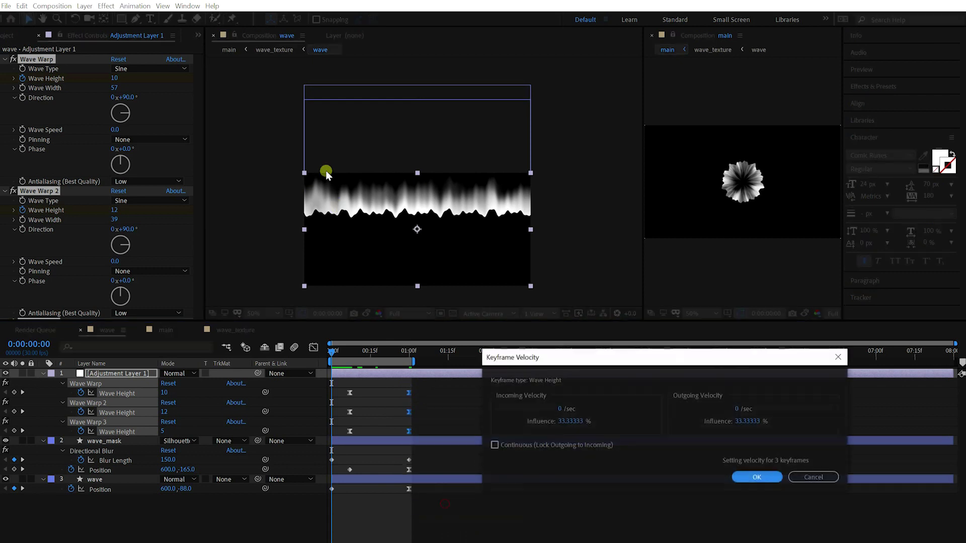
pyautogui.write('100')
pyautogui.press('Return')
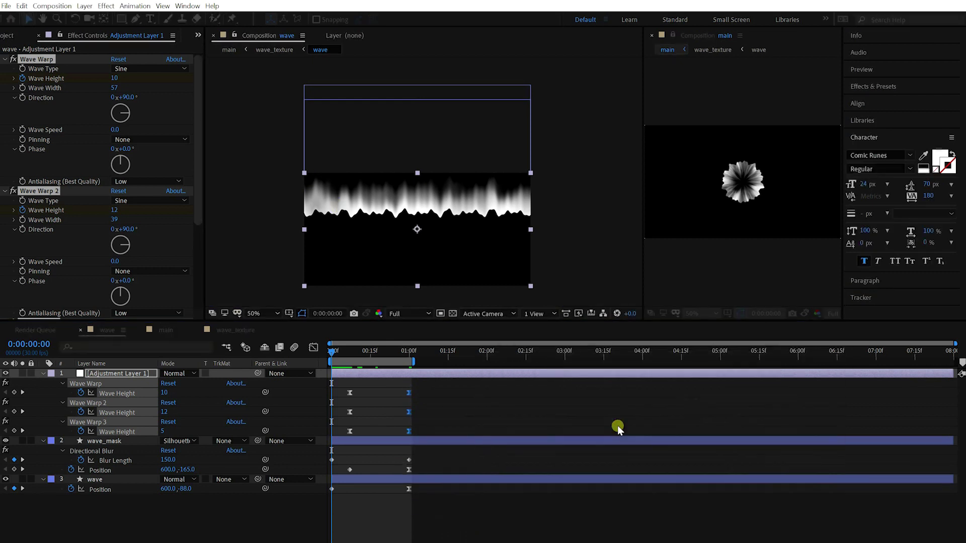
# - Ease wave_mask's end Position keyframe with a new incoming influence
pyautogui.click(380, 400)
pyautogui.press('u')
pyautogui.click(376, 384)
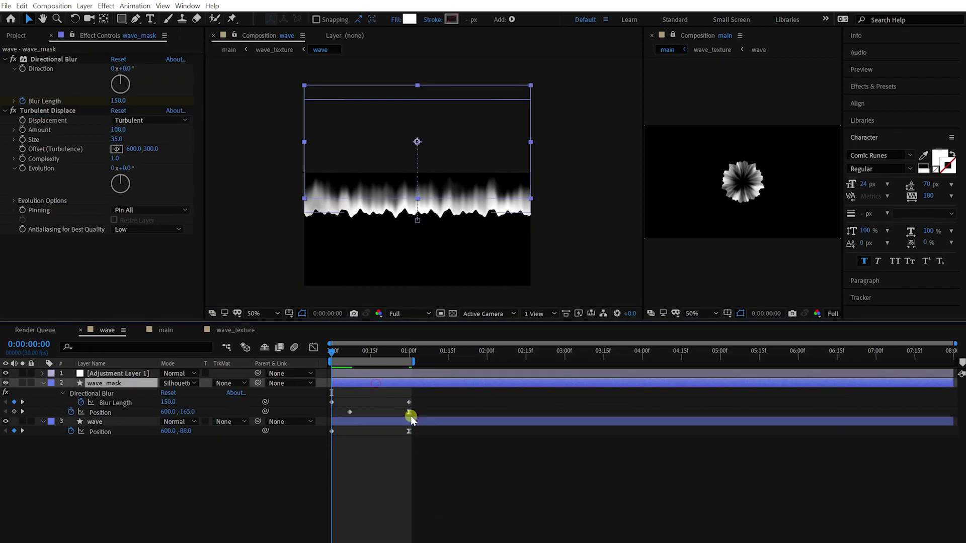
pyautogui.rightClick(408, 413)
pyautogui.click(441, 529)
pyautogui.click(563, 420)
pyautogui.press('Return')
# - Ease the wave layer's end Position keyframe
pyautogui.press('u')
pyautogui.click(408, 402)
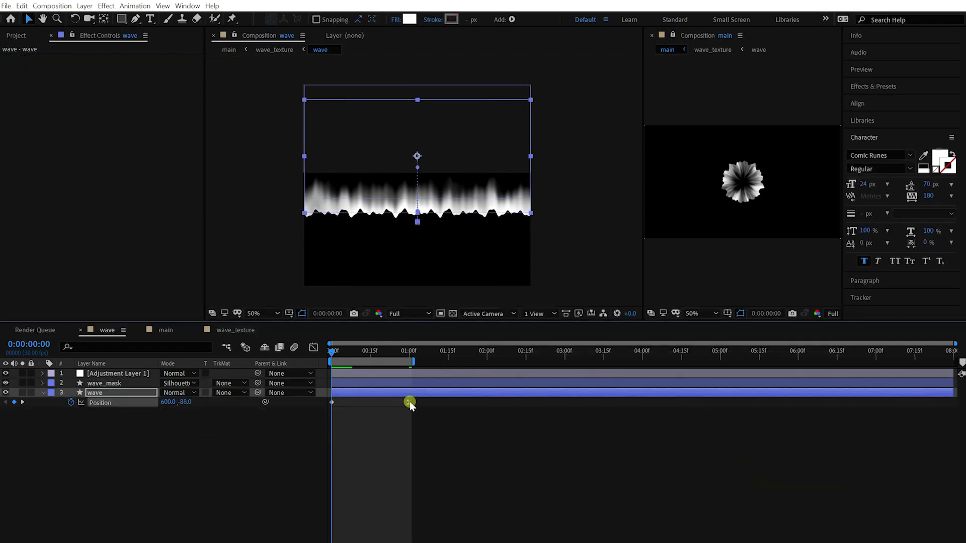
pyautogui.rightClick(410, 402)
pyautogui.click(448, 517)
pyautogui.press('Return')
pyautogui.click(375, 386)
pyautogui.press('u')
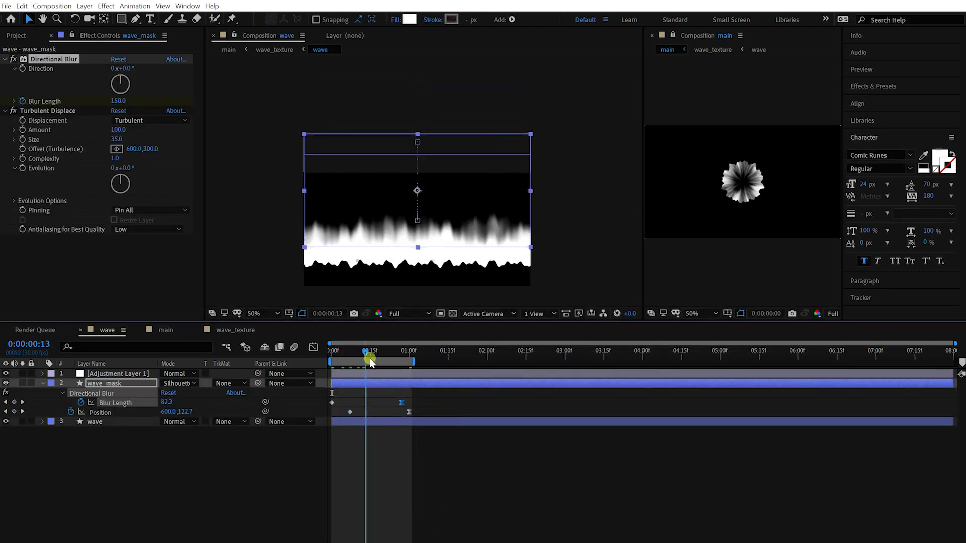
# - Preview the eased wave comp, then preview the ring in the main comp
pyautogui.moveTo(339, 355); pyautogui.dragTo(390, 352)
pyautogui.click(425, 457)
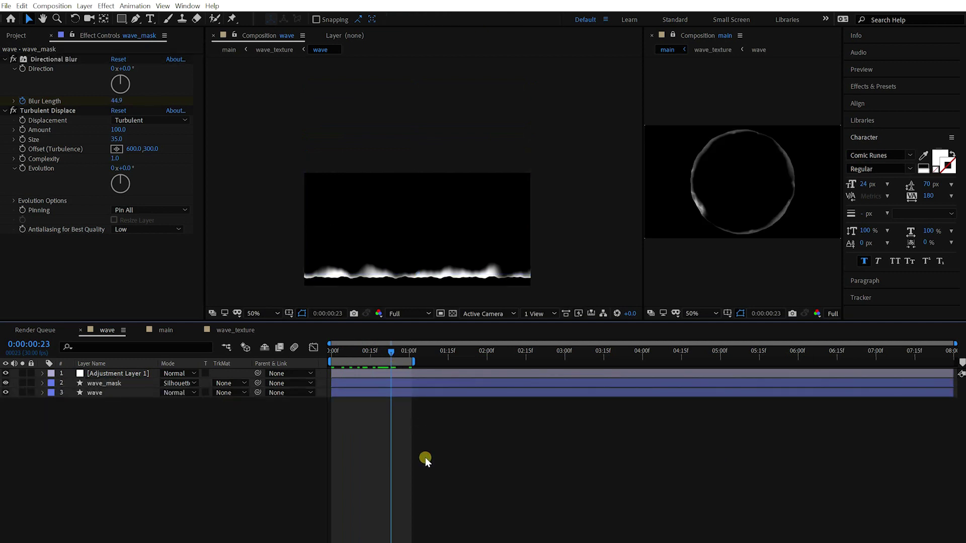
pyautogui.press('space')
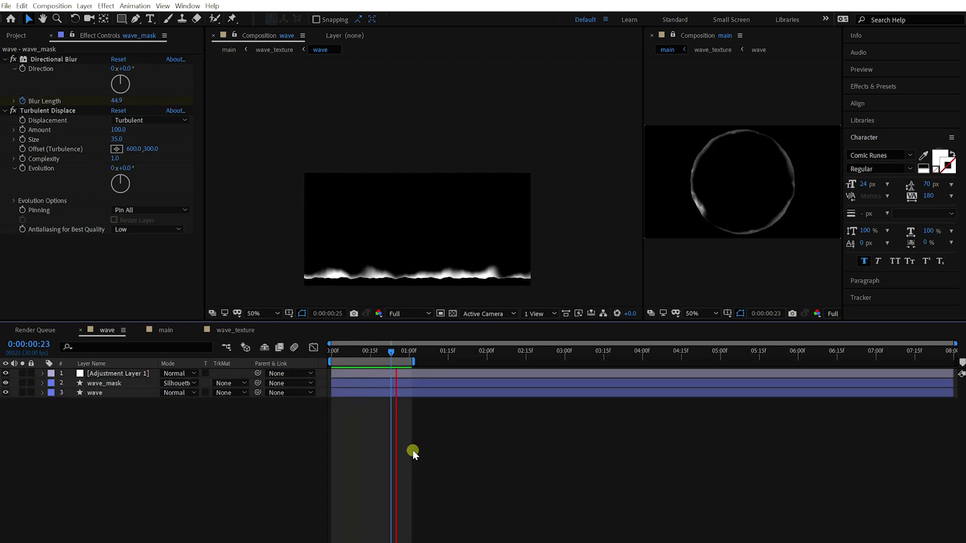
pyautogui.click(165, 329)
pyautogui.press('space')
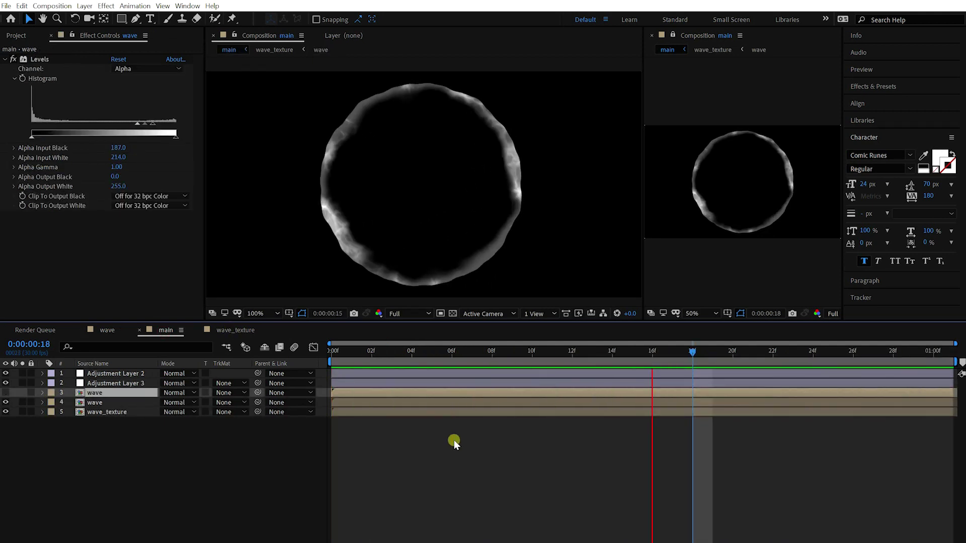
# - Move wave_mask's first Position keyframe earlier to 0:00:00:05 and preview the result
pyautogui.click(231, 330)
pyautogui.click(107, 330)
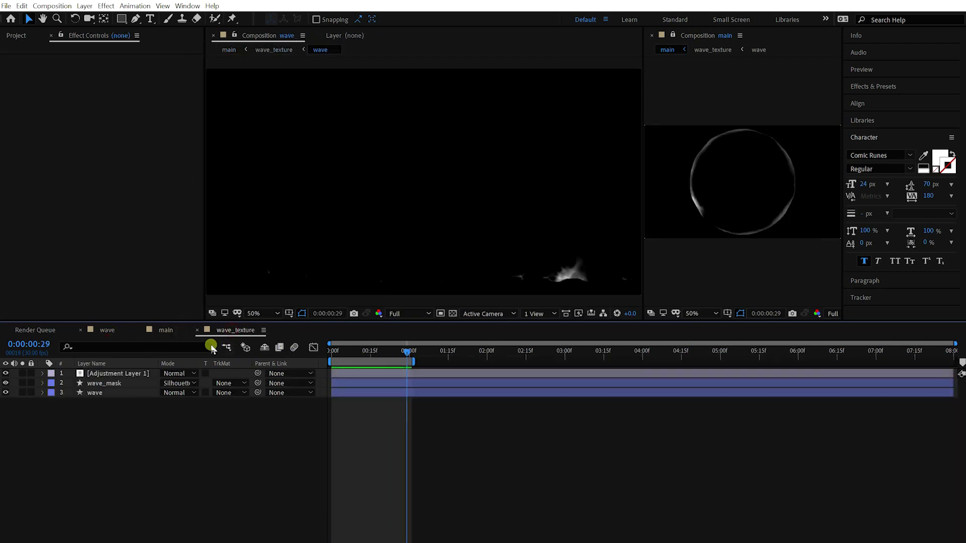
pyautogui.click(353, 351)
pyautogui.click(353, 383)
pyautogui.press('u')
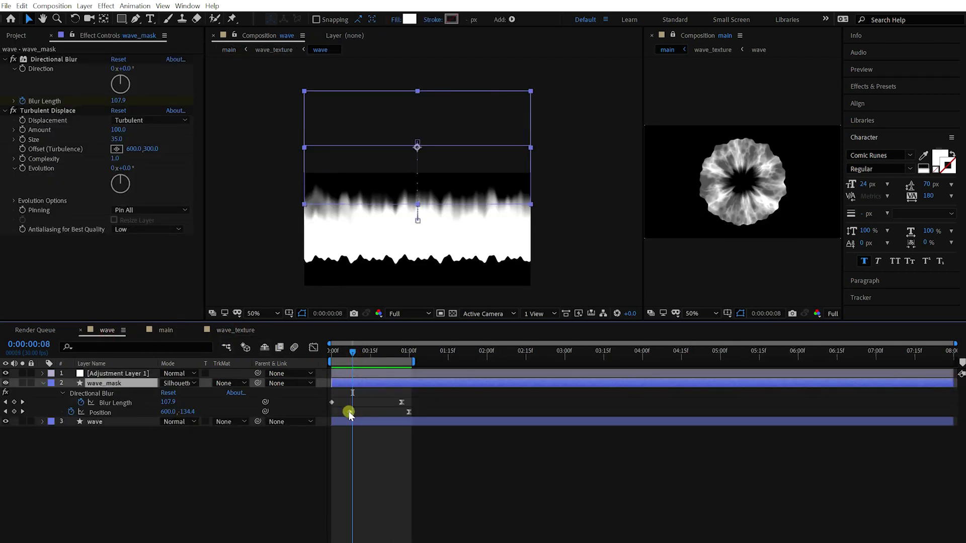
pyautogui.moveTo(349, 414); pyautogui.dragTo(342, 415)
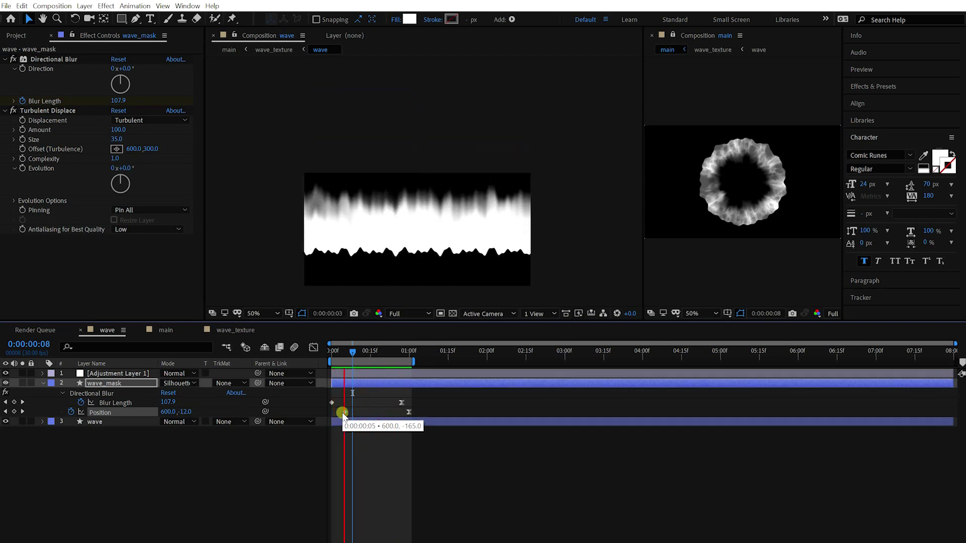
pyautogui.press('space')
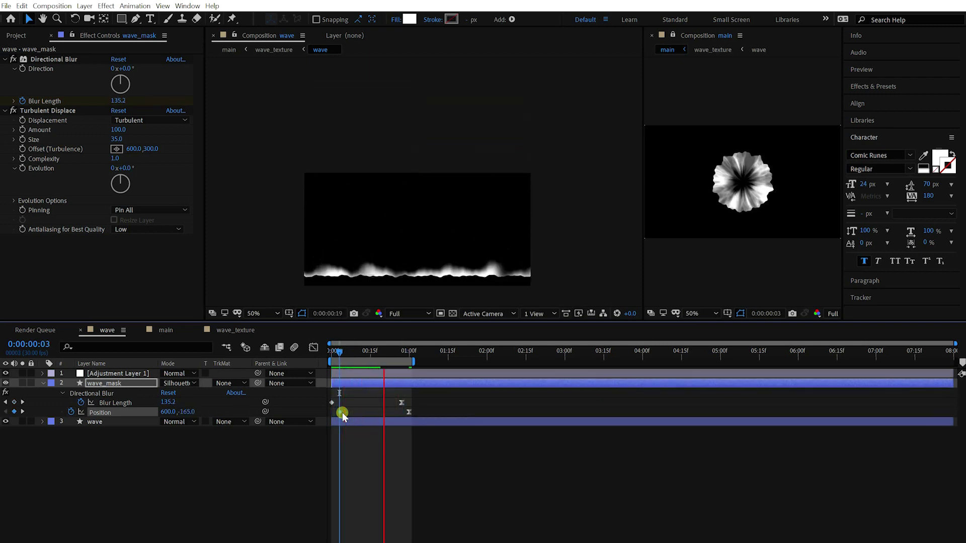
pyautogui.click(369, 354)
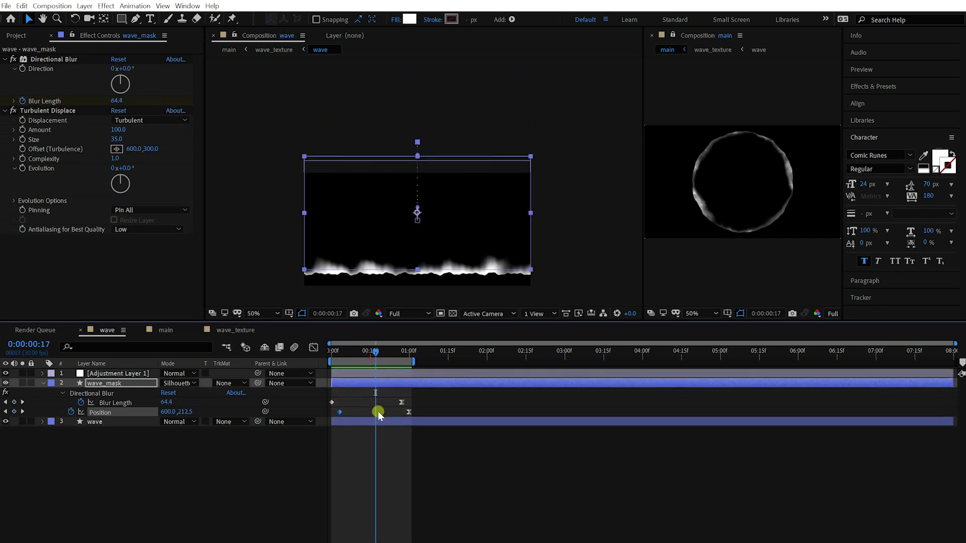
# - Keyframe the wave layer's Opacity to 0% at one second
pyautogui.click(382, 416)
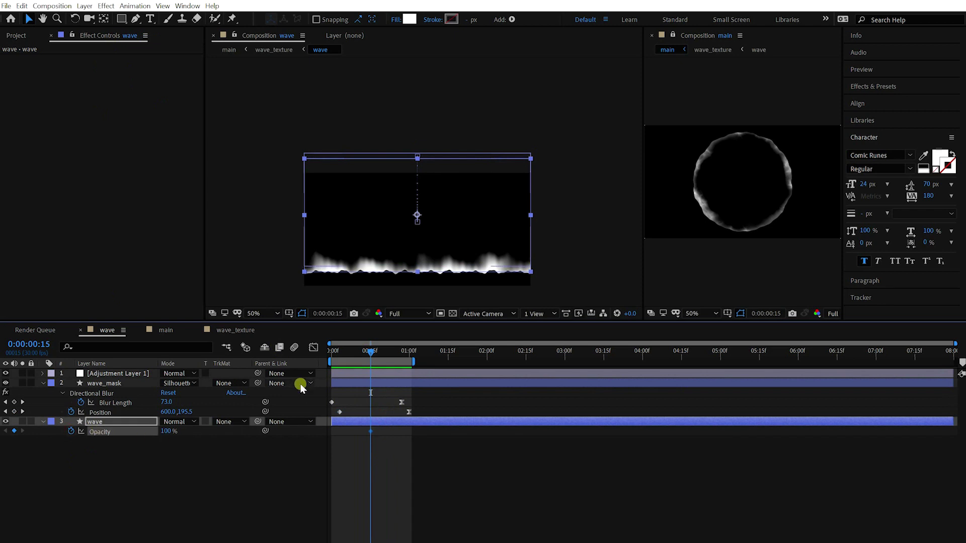
pyautogui.moveTo(390, 355); pyautogui.dragTo(405, 355)
pyautogui.click(169, 433)
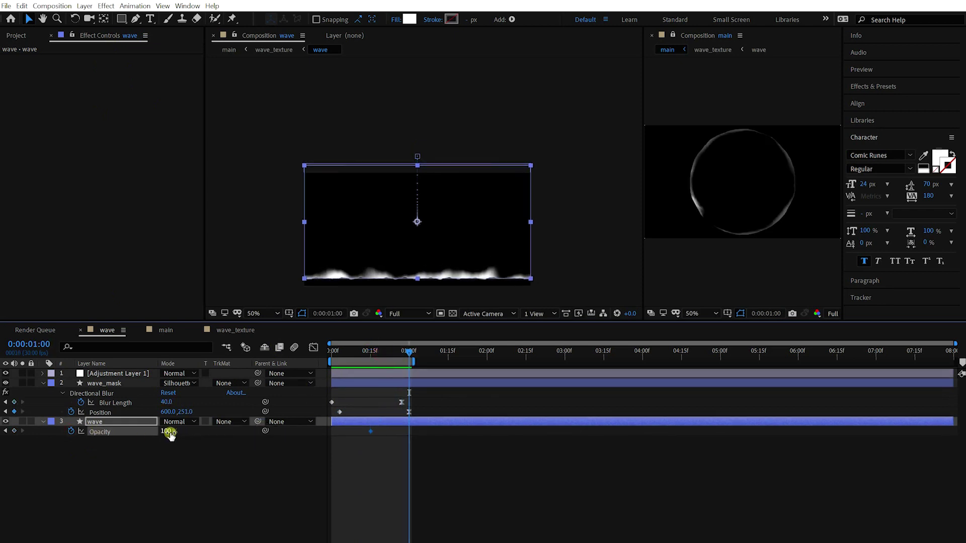
pyautogui.write('0')
pyautogui.press('Return')
pyautogui.press('space')
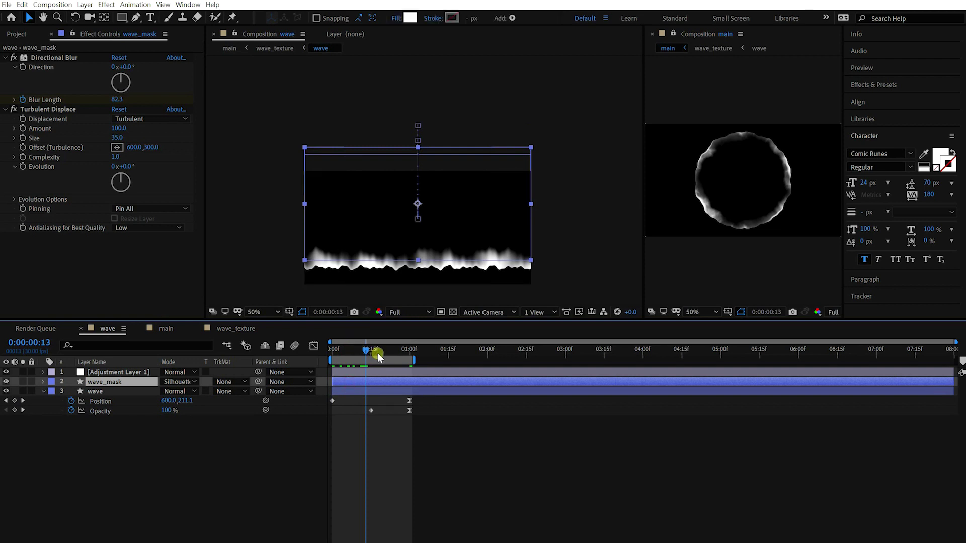
# - Set Turbulent Displace Amount to 200 at one second and nudge its position to 600,255
pyautogui.moveTo(377, 351); pyautogui.dragTo(409, 349)
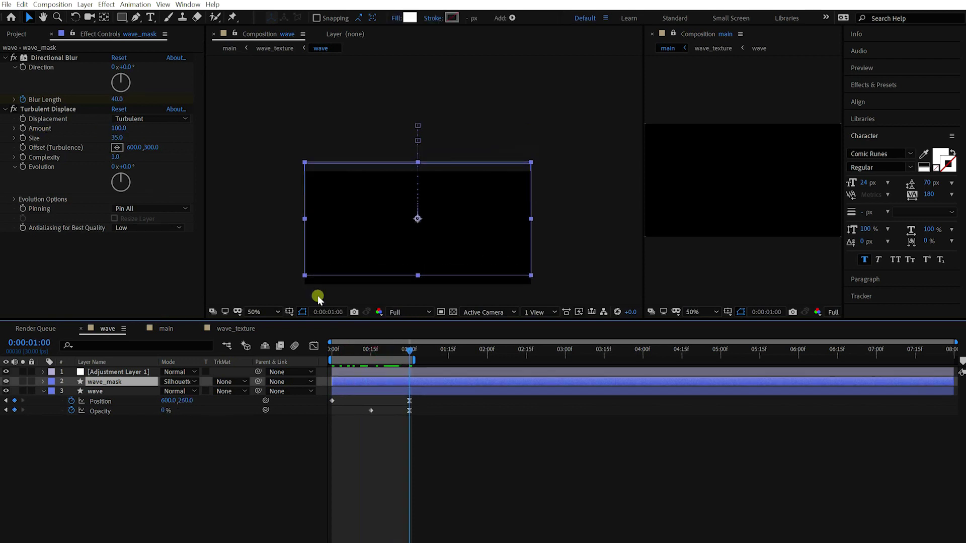
pyautogui.click(334, 350)
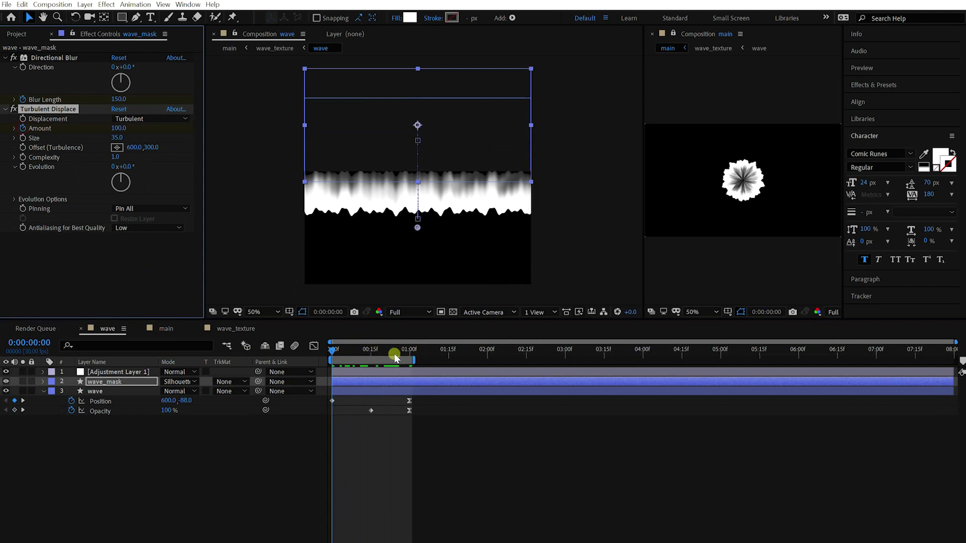
pyautogui.moveTo(395, 351)
pyautogui.mouseDown()
pyautogui.moveTo(408, 351)
pyautogui.moveTo(408, 363)
pyautogui.mouseUp()
pyautogui.click(121, 128)
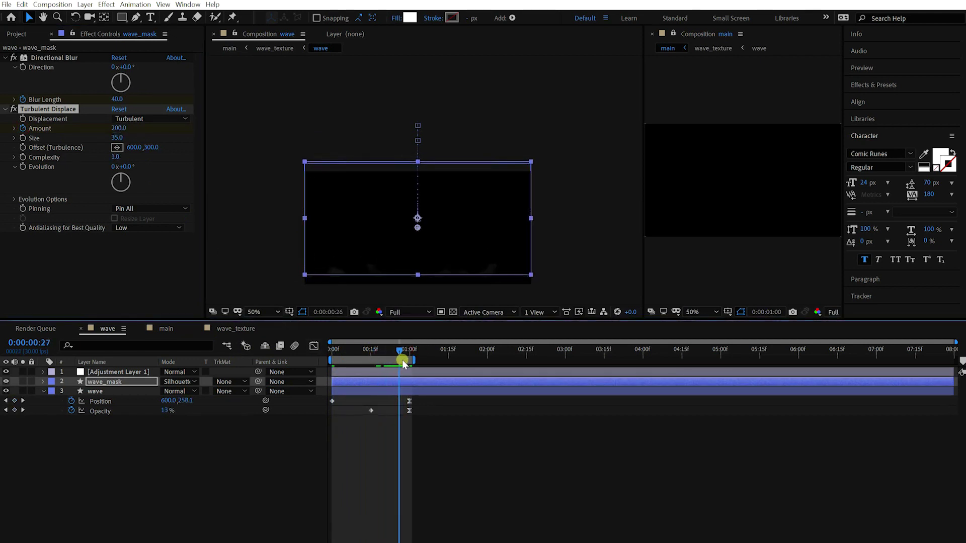
pyautogui.press('u')
pyautogui.press('Down')
pyautogui.press('Down')
pyautogui.press('Down')
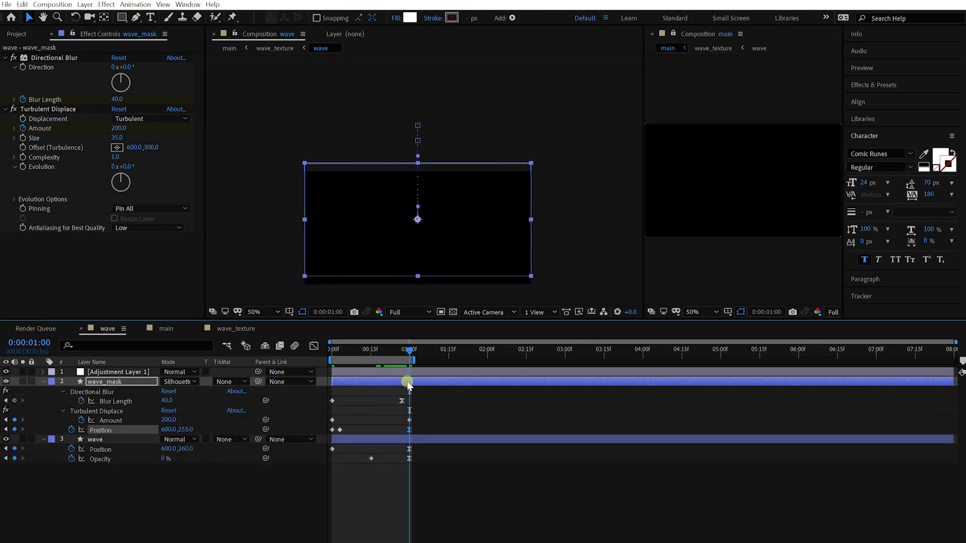
pyautogui.press('u')
pyautogui.moveTo(410, 353); pyautogui.dragTo(384, 353)
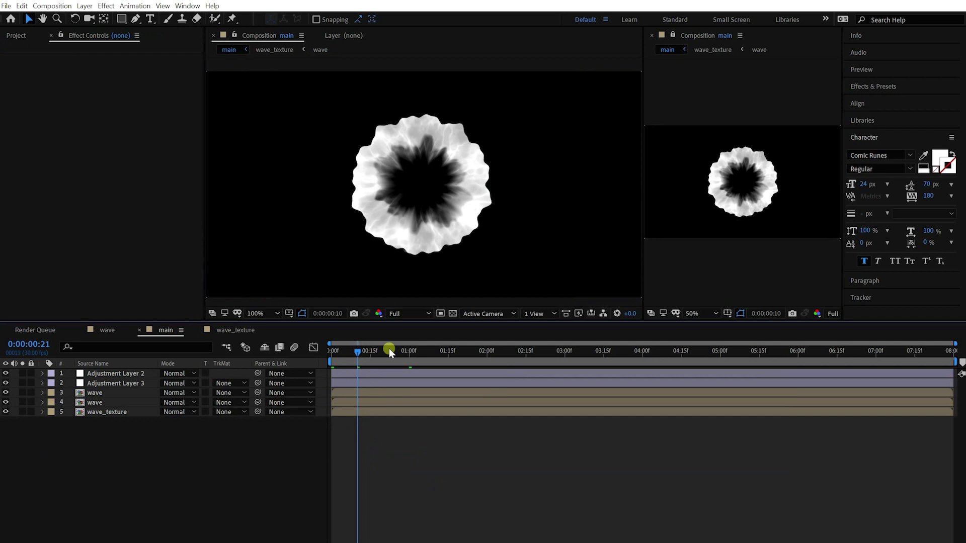
# - End the main comp's work area at one second, trim the comp to it, and preview
pyautogui.moveTo(389, 349); pyautogui.dragTo(409, 356)
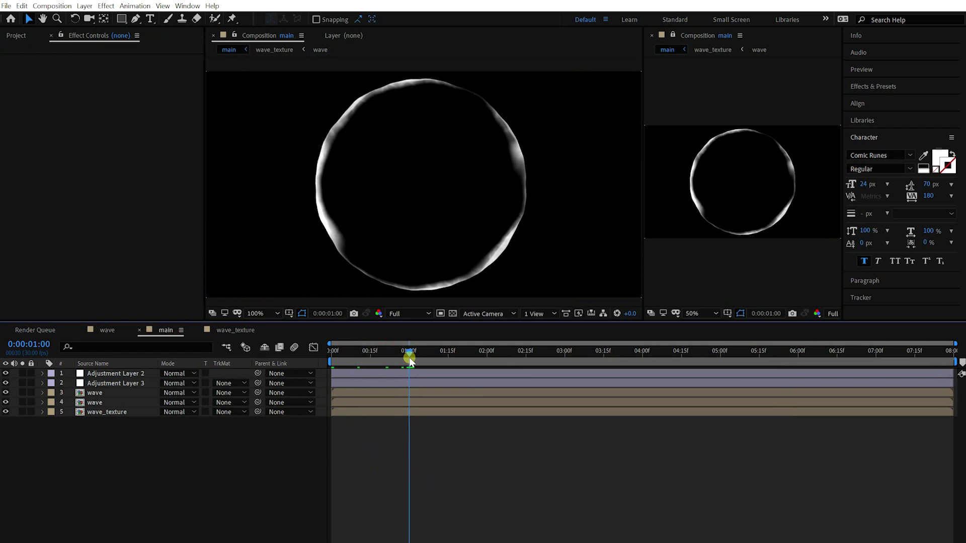
pyautogui.press('n')
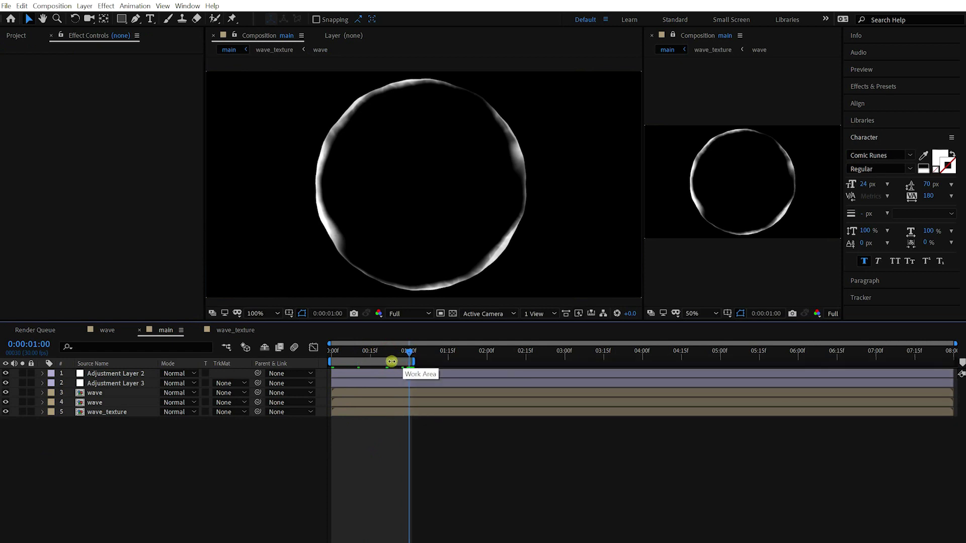
pyautogui.rightClick(391, 361)
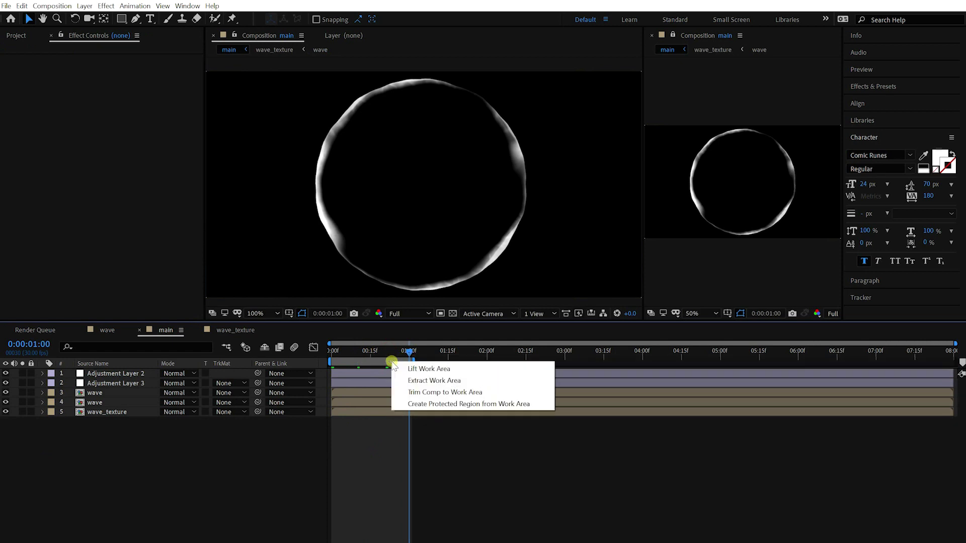
pyautogui.click(431, 392)
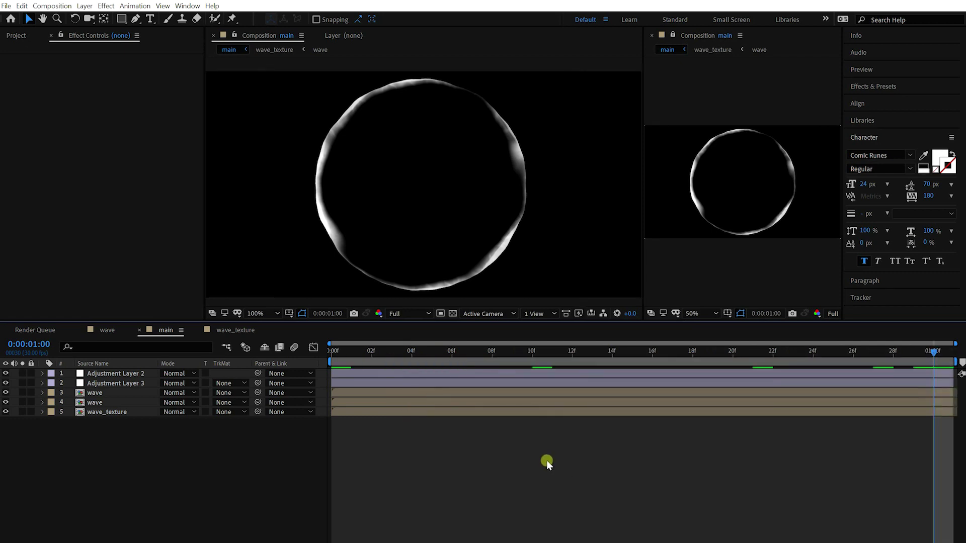
pyautogui.press('space')
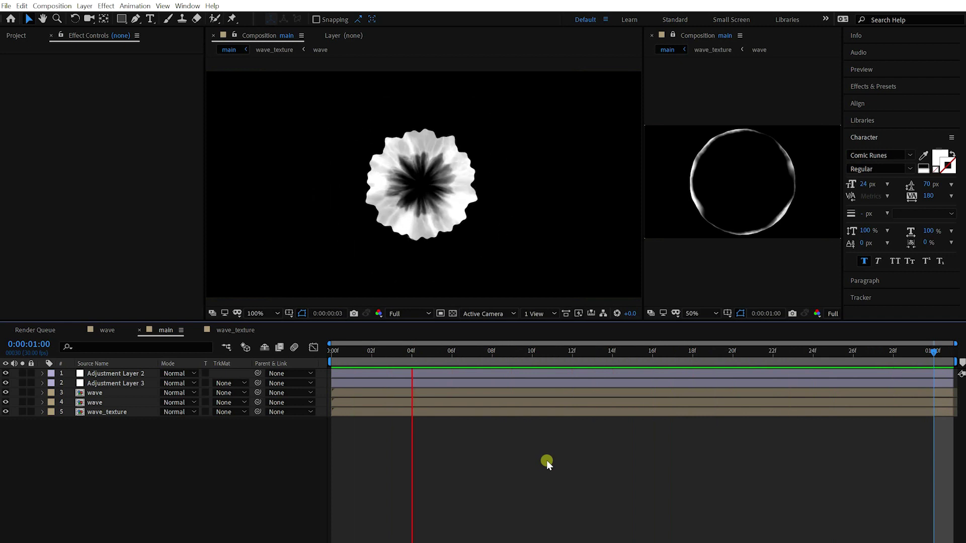
pyautogui.click(117, 374)
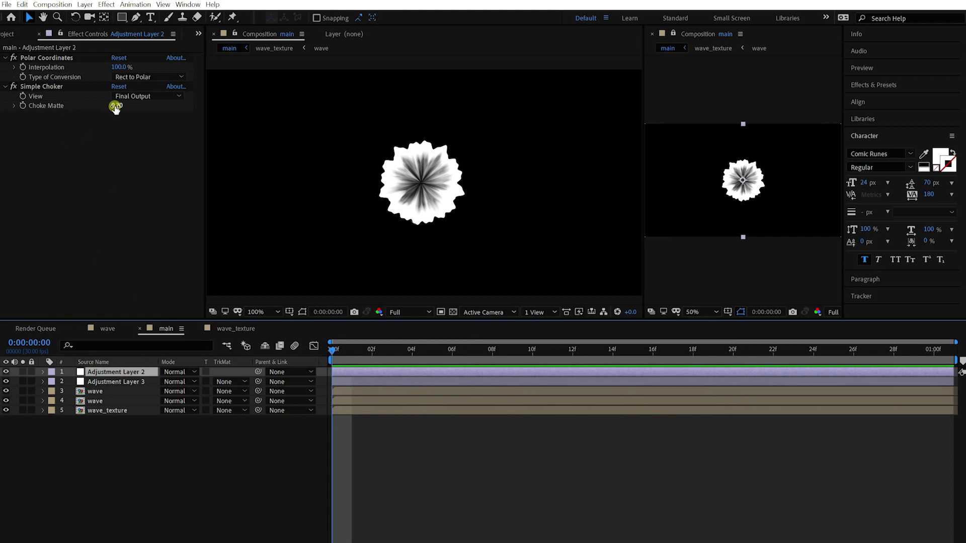
# - Keyframe Choke Matte, adding a key at frame 16 and a new value on the last frame
pyautogui.moveTo(114, 106); pyautogui.dragTo(170, 103)
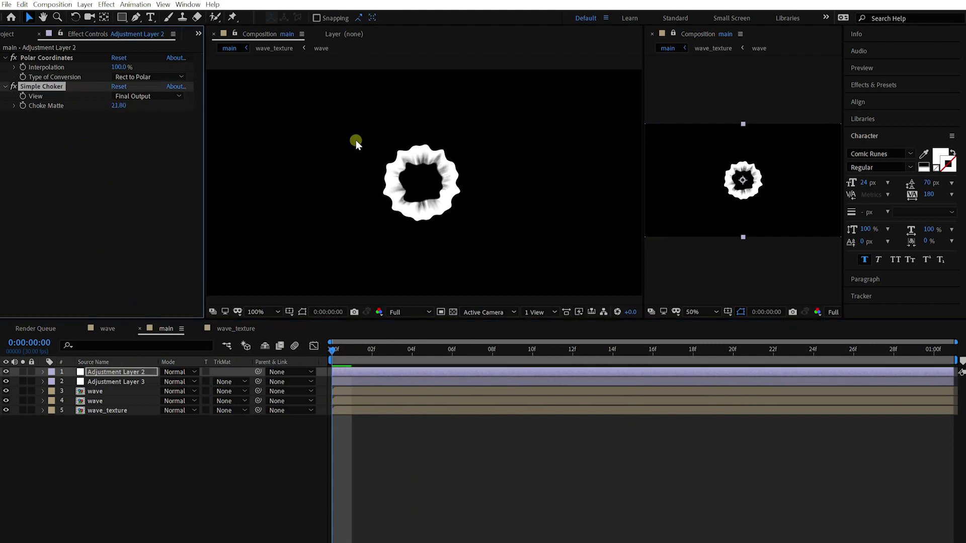
pyautogui.click(29, 107)
pyautogui.moveTo(564, 349); pyautogui.dragTo(650, 352)
pyautogui.click(21, 109)
pyautogui.press('End')
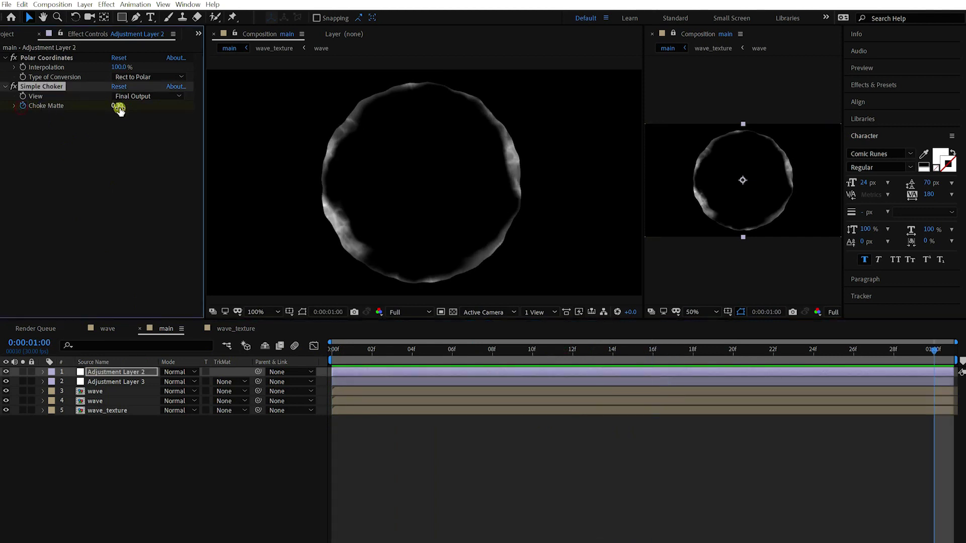
pyautogui.click(119, 107)
pyautogui.press('Return')
# - Move the middle Choke Matte keyframe to frame 12
pyautogui.press('u')
pyautogui.press('space')
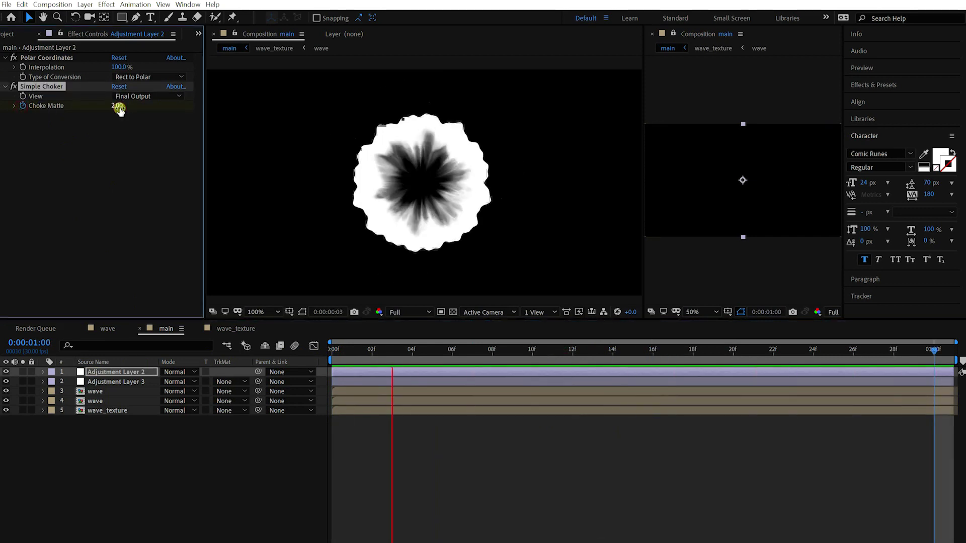
pyautogui.press('space')
pyautogui.moveTo(652, 392); pyautogui.dragTo(567, 392)
pyautogui.press('space')
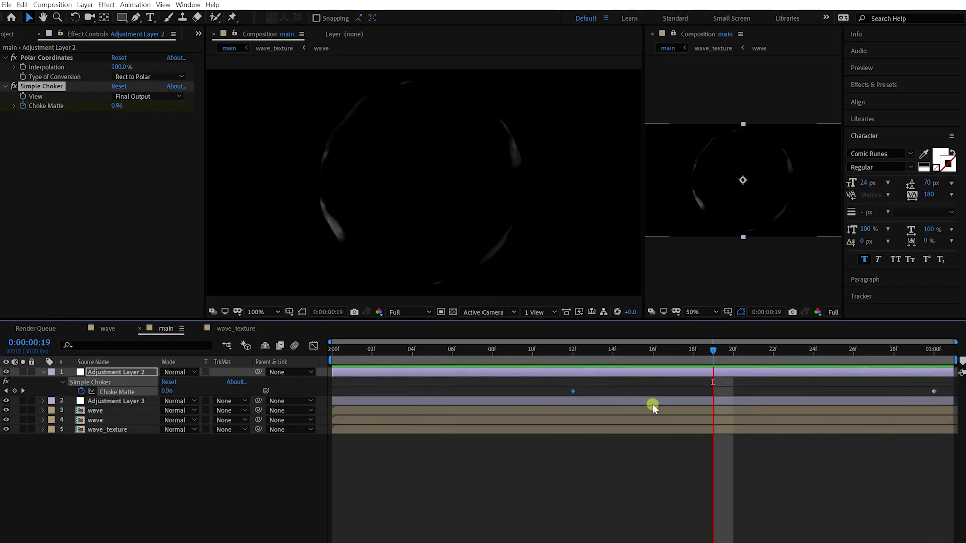
# - Set the Choke Matte to 0.60 at one second and preview
pyautogui.click(132, 90)
pyautogui.press('space')
pyautogui.click(735, 360)
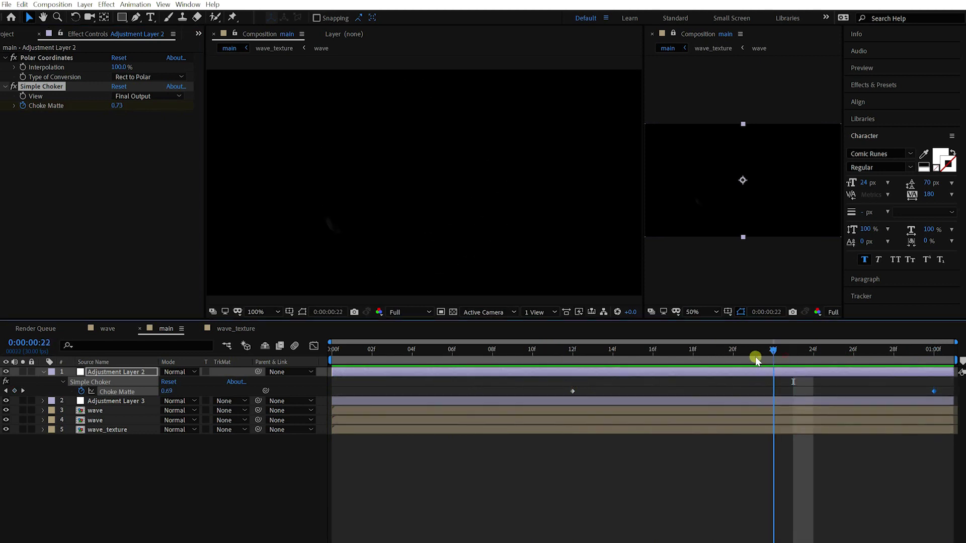
pyautogui.click(117, 106)
pyautogui.write('0.6')
pyautogui.press('Return')
pyautogui.press('space')
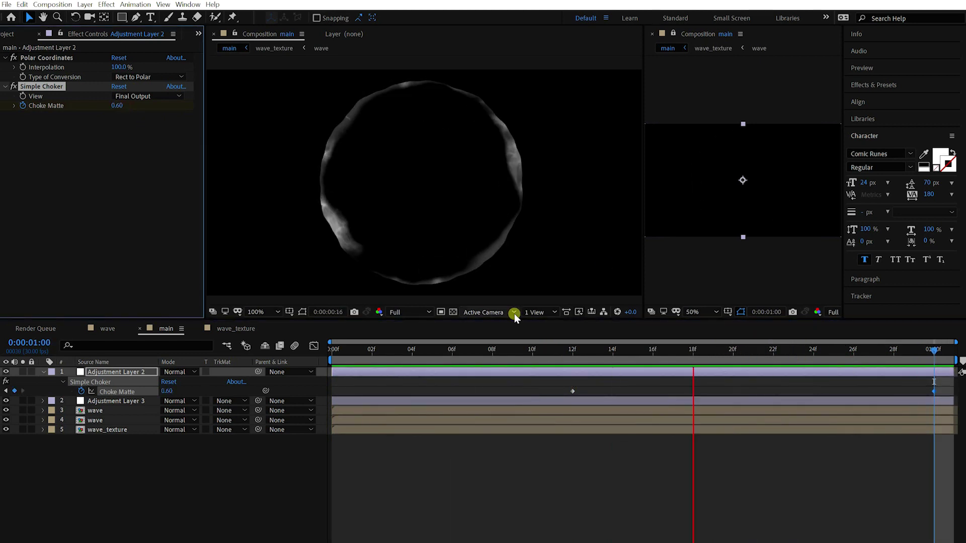
pyautogui.press('space')
pyautogui.press('space')
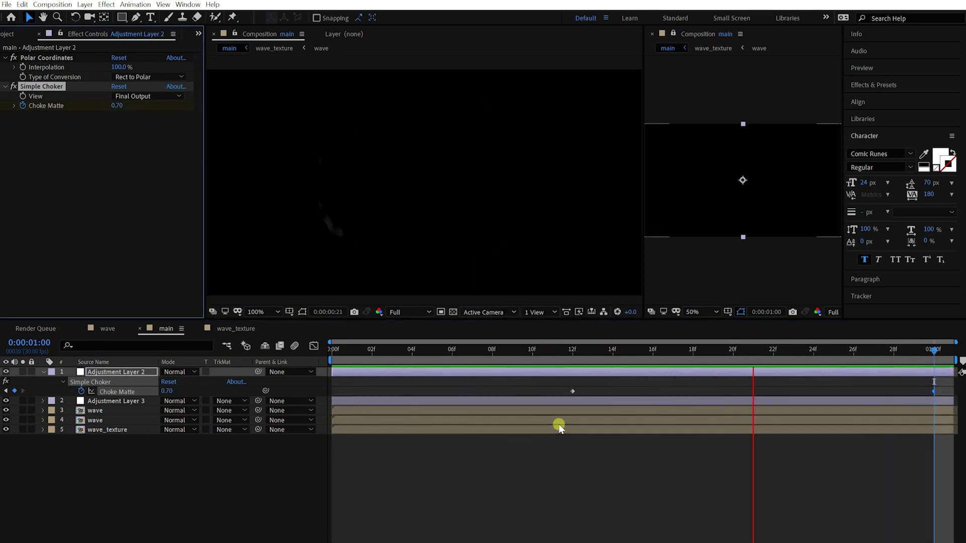
# - Add CC Vector Blur above Simple Choker with Amount 5 and preview it
pyautogui.click(107, 5)
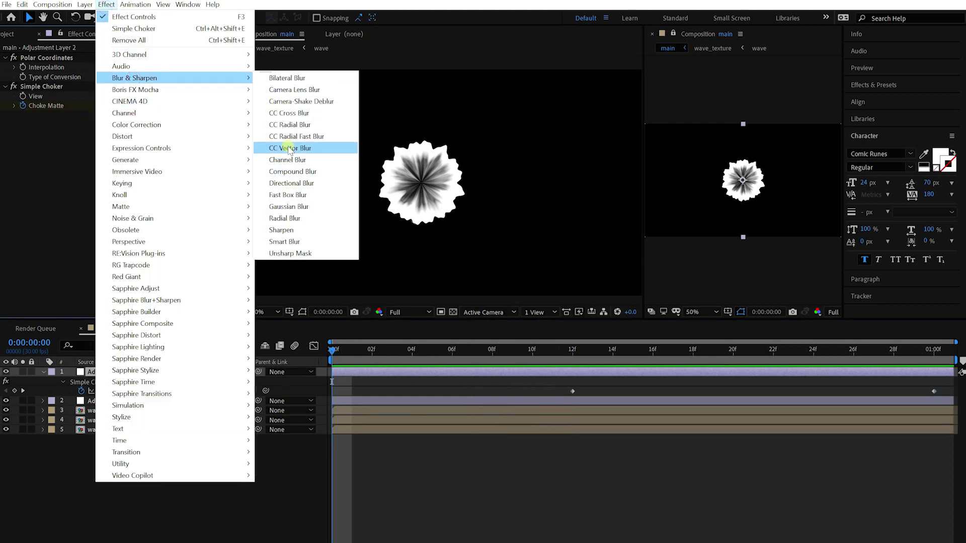
pyautogui.click(283, 148)
pyautogui.moveTo(126, 137); pyautogui.dragTo(114, 138)
pyautogui.moveTo(42, 115); pyautogui.dragTo(41, 85)
pyautogui.press('space')
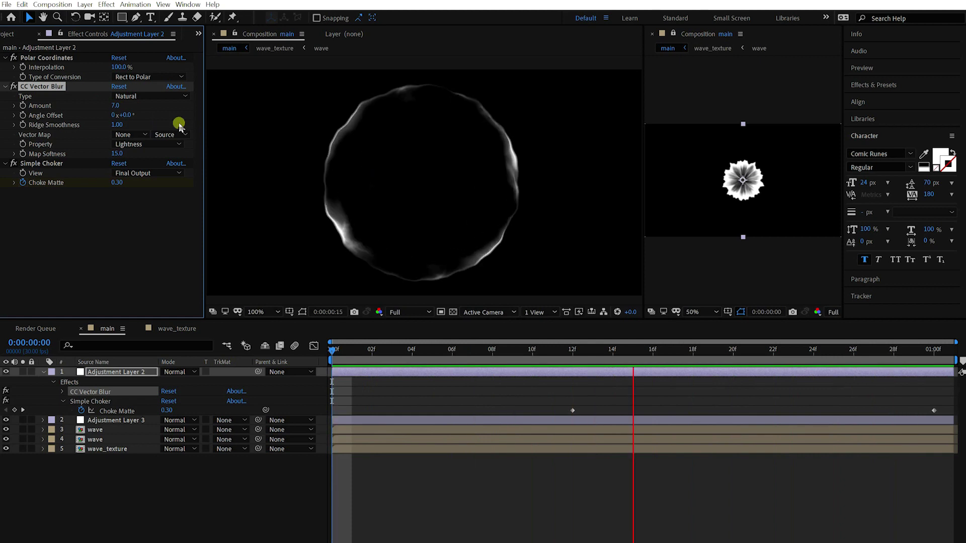
pyautogui.click(115, 106)
pyautogui.write('5')
pyautogui.press('Return')
pyautogui.press('space')
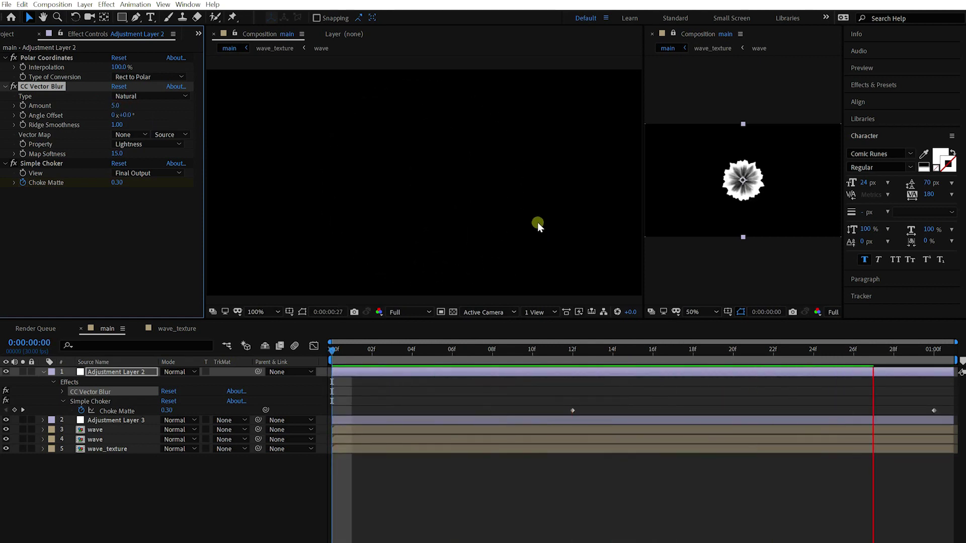
pyautogui.press('space')
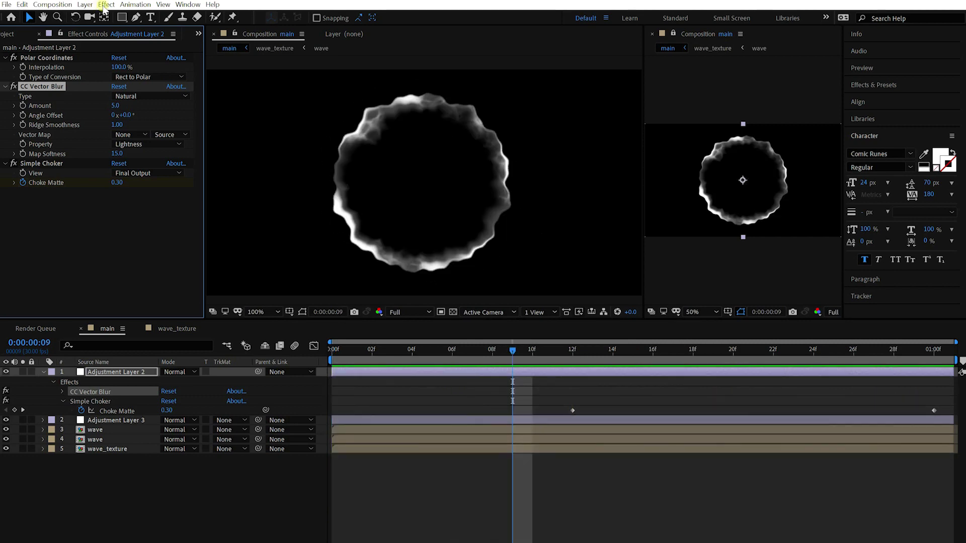
# - Add Turbulent Displace with Size 30, keyframe its Amount, and preview the animation
pyautogui.click(106, 4)
pyautogui.click(296, 510)
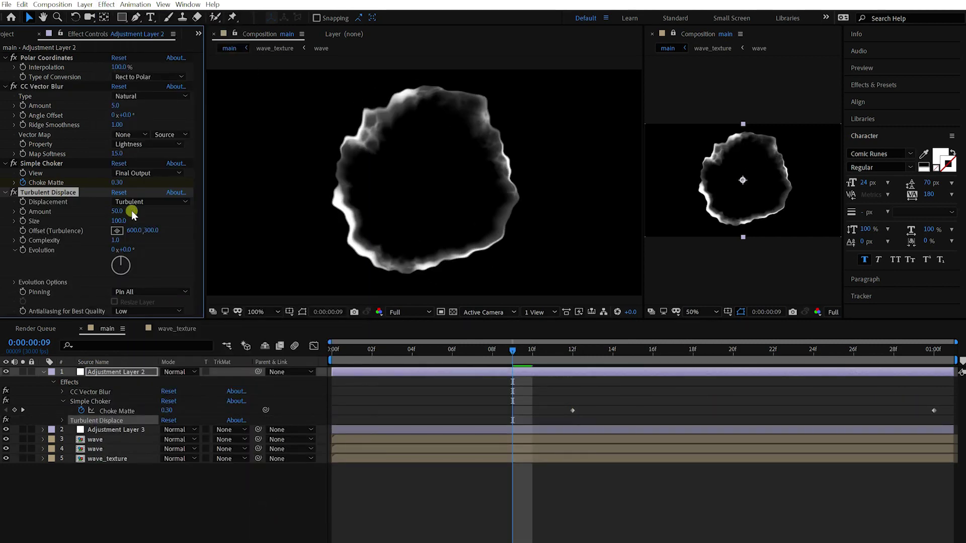
pyautogui.write('30')
pyautogui.press('Return')
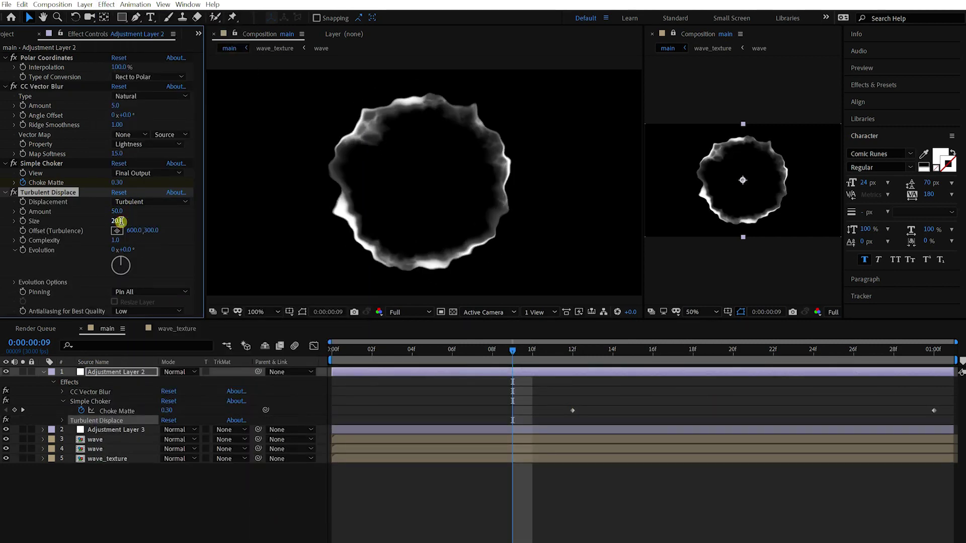
pyautogui.write('40')
pyautogui.press('Return')
pyautogui.press('space')
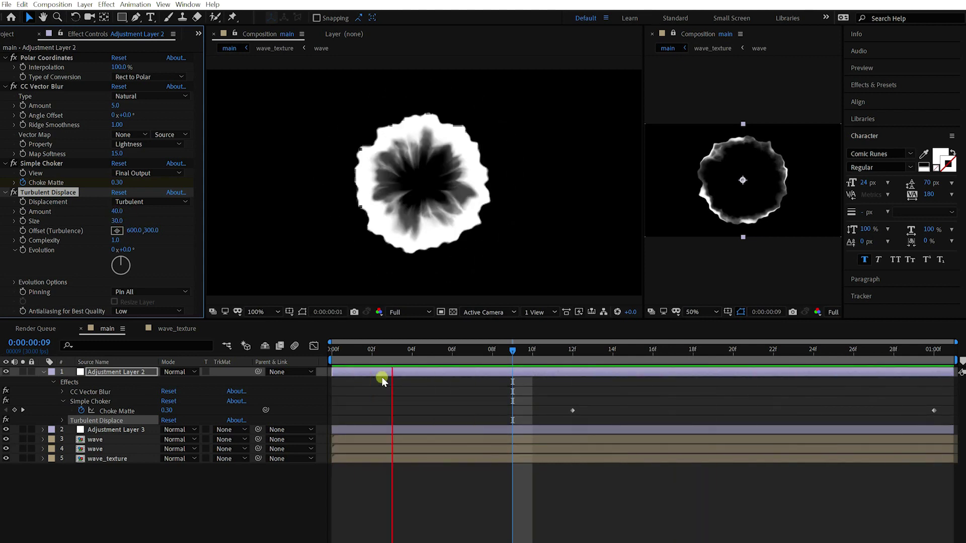
pyautogui.press('space')
pyautogui.click(117, 211)
pyautogui.click(23, 211)
pyautogui.press('End')
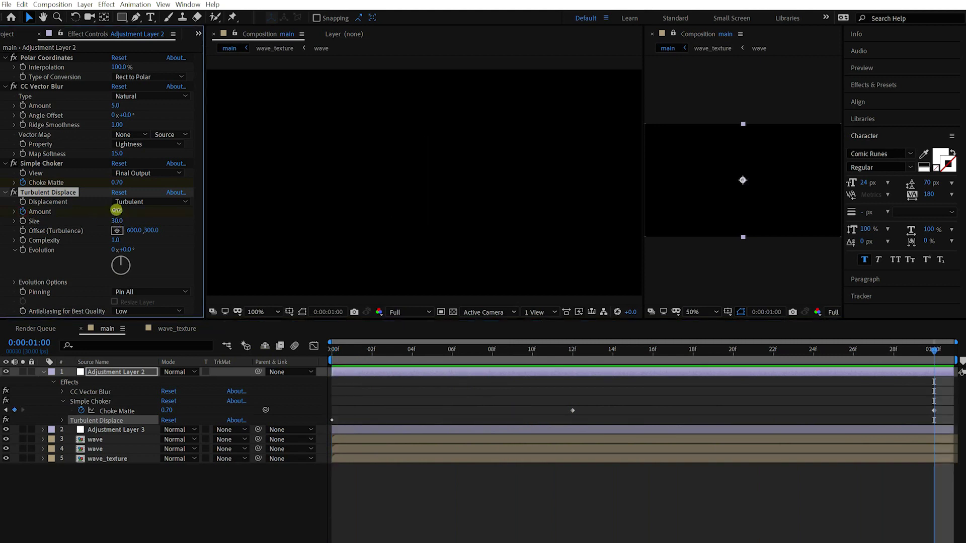
pyautogui.press('Home')
pyautogui.press('space')
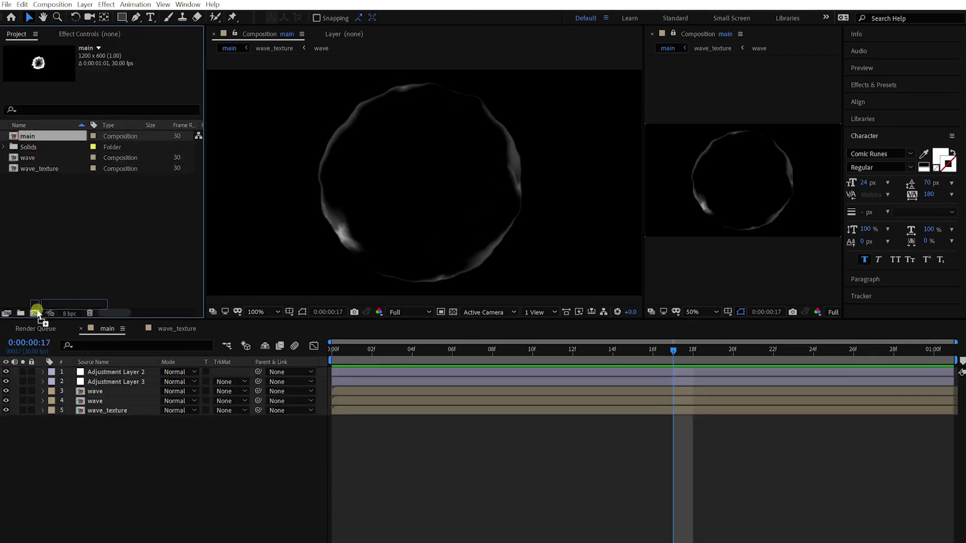
# - Nest main in a new composition and rename it main_render
pyautogui.moveTo(38, 315); pyautogui.dragTo(35, 313)
pyautogui.click(43, 148)
pyautogui.press('Return')
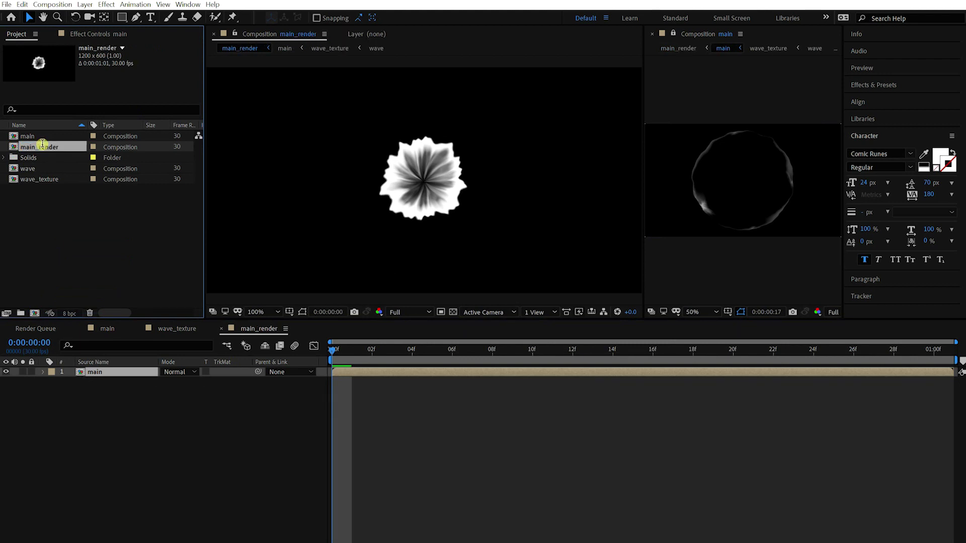
# - Resize main_render to 256×256 and check the ring at frame 14
pyautogui.hotkey('ctrl', 'k')
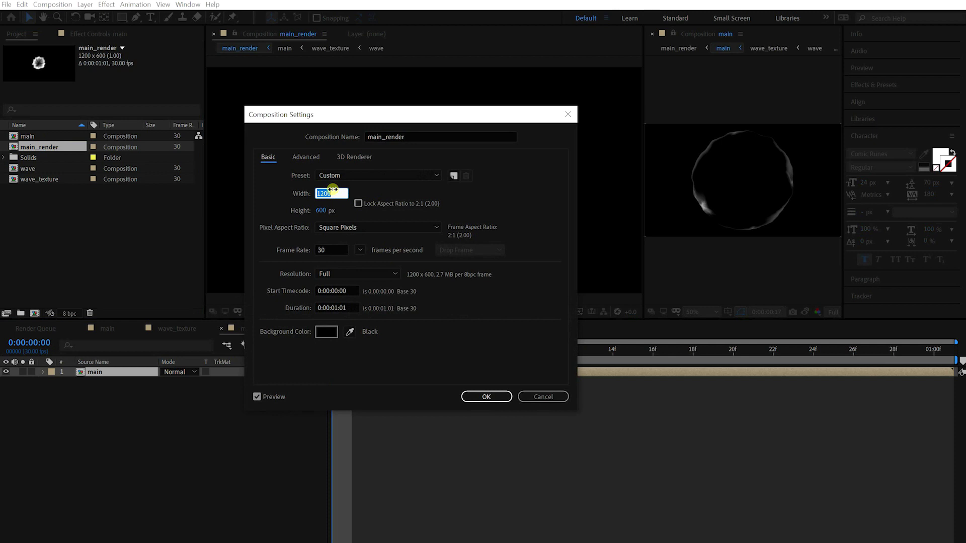
pyautogui.press('Tab')
pyautogui.write('256')
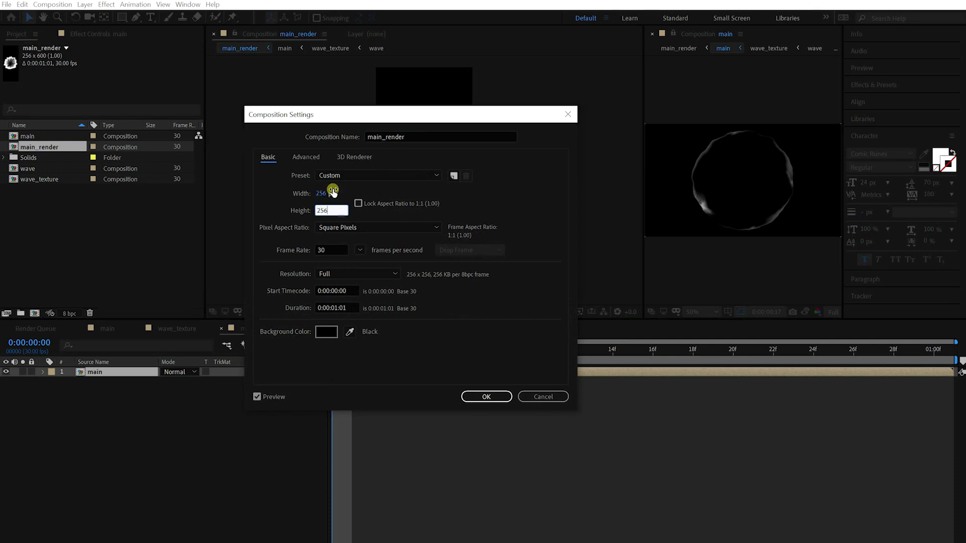
pyautogui.press('Return')
pyautogui.click(127, 374)
pyautogui.moveTo(428, 349); pyautogui.dragTo(612, 349)
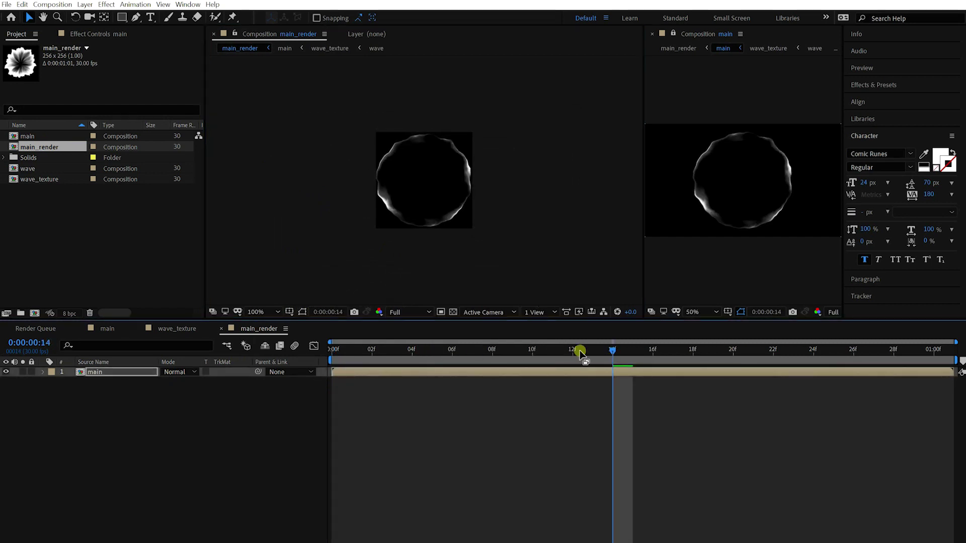
pyautogui.moveTo(611, 351); pyautogui.dragTo(694, 354)
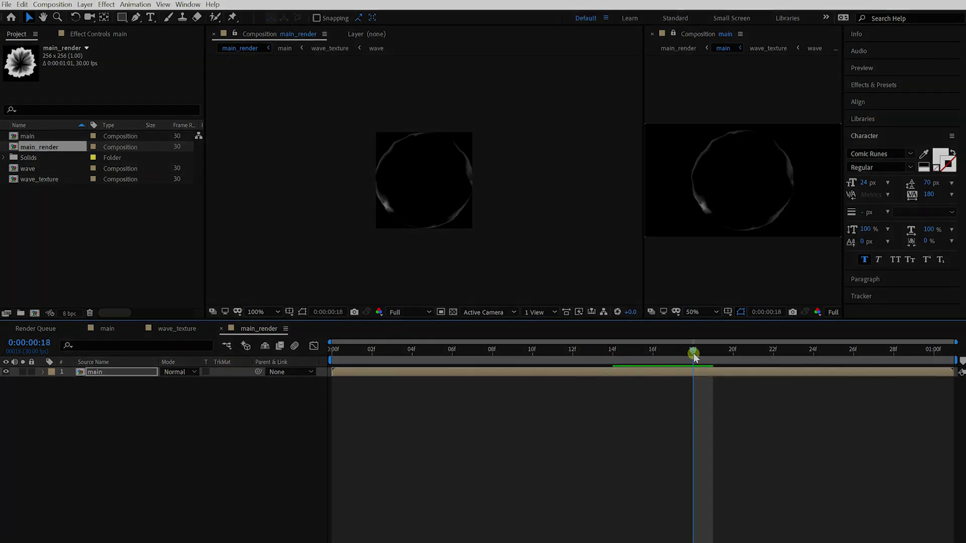